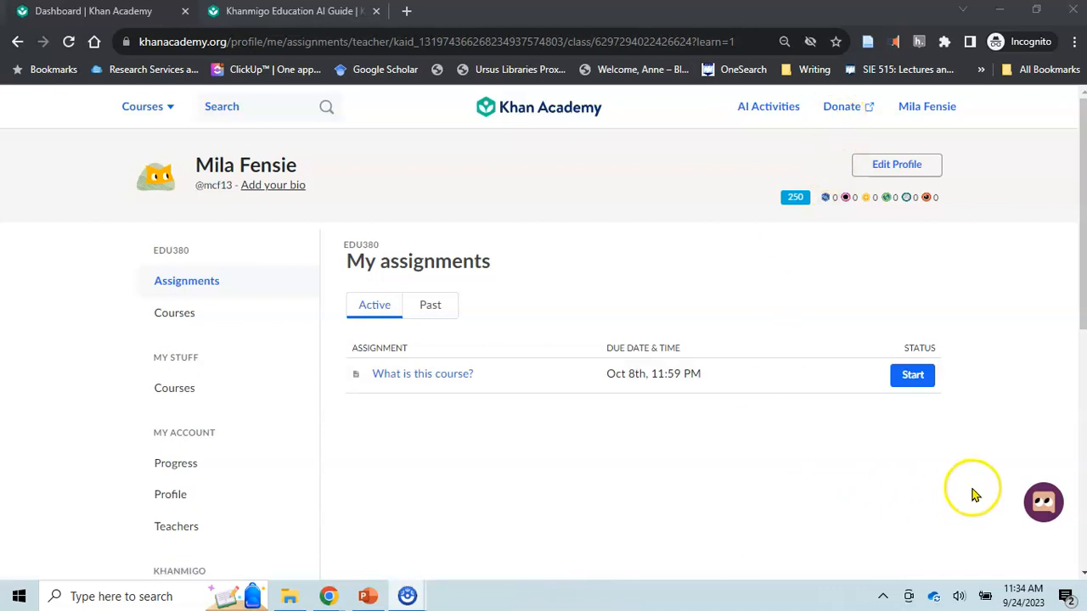
- Open the Khanmigo chat and look over its welcome message and suggested prompts
{"action": "left_click", "coordinate": [1045, 507]}
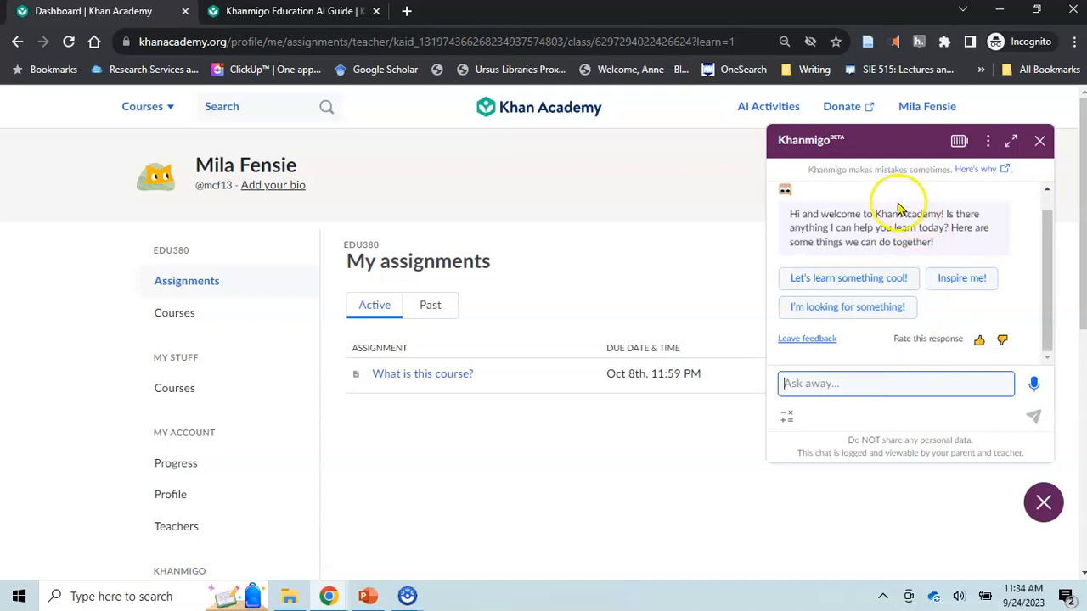
{"action": "scroll", "coordinate": [891, 270], "scroll_direction": "up", "scroll_amount": 1}
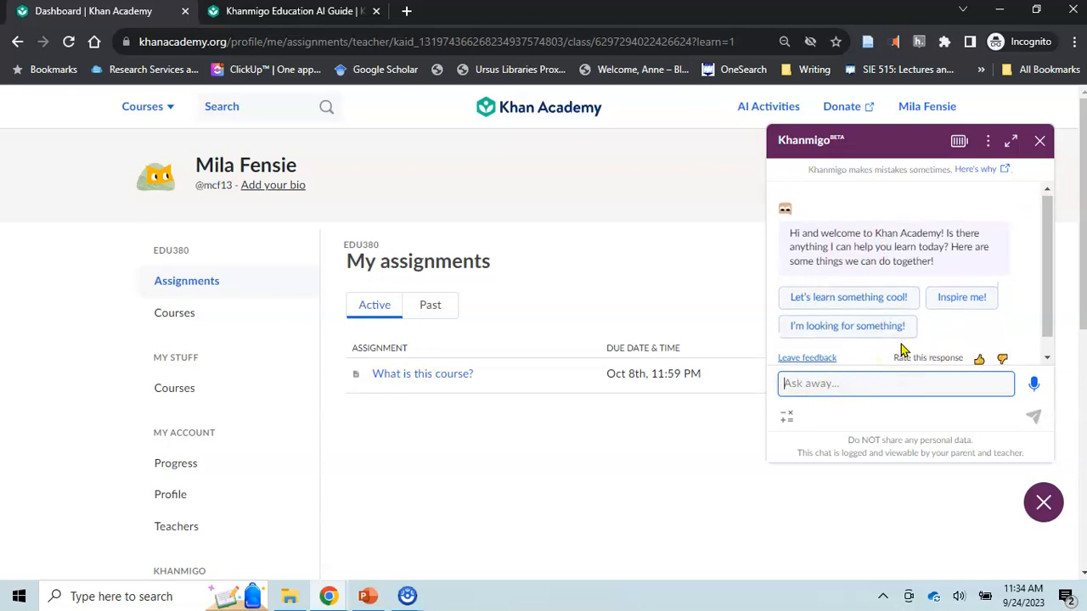
{"action": "scroll", "coordinate": [900, 348], "scroll_direction": "down", "scroll_amount": 1}
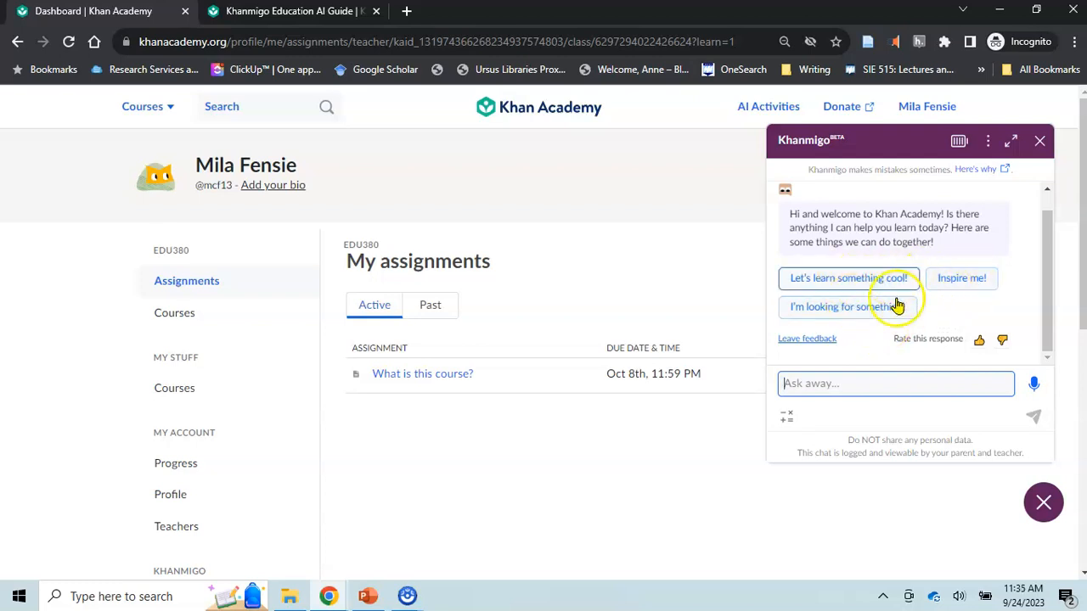
- Open the assigned article "What is this course?" and skim through its content
{"action": "left_click", "coordinate": [418, 375]}
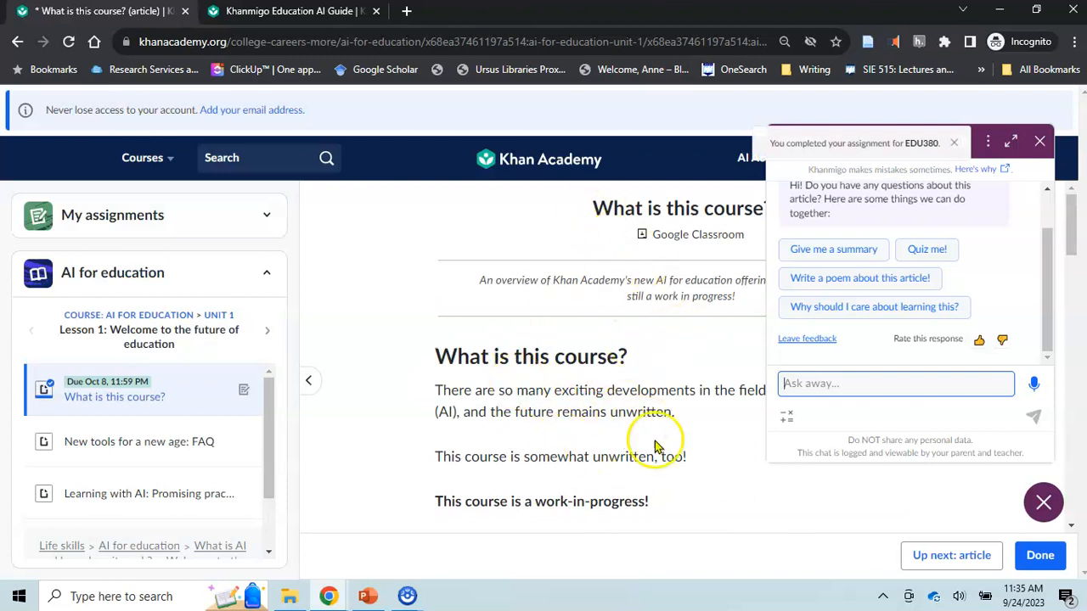
{"action": "scroll", "coordinate": [663, 454], "scroll_direction": "down", "scroll_amount": 2}
{"action": "scroll", "coordinate": [665, 453], "scroll_direction": "down", "scroll_amount": 1}
{"action": "scroll", "coordinate": [665, 458], "scroll_direction": "up", "scroll_amount": 3}
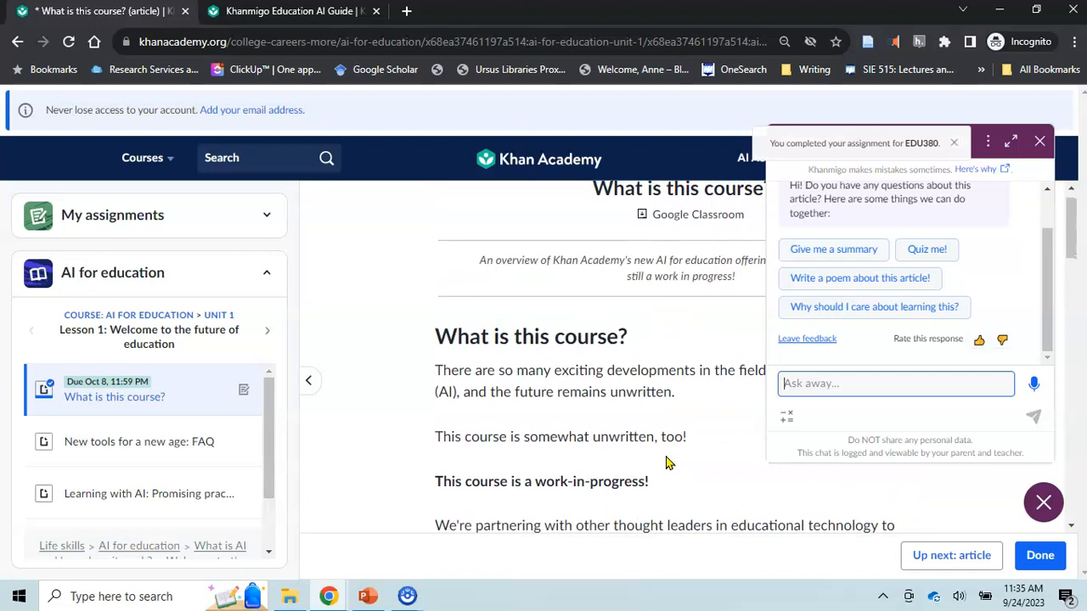
{"action": "scroll", "coordinate": [572, 396], "scroll_direction": "down", "scroll_amount": 10}
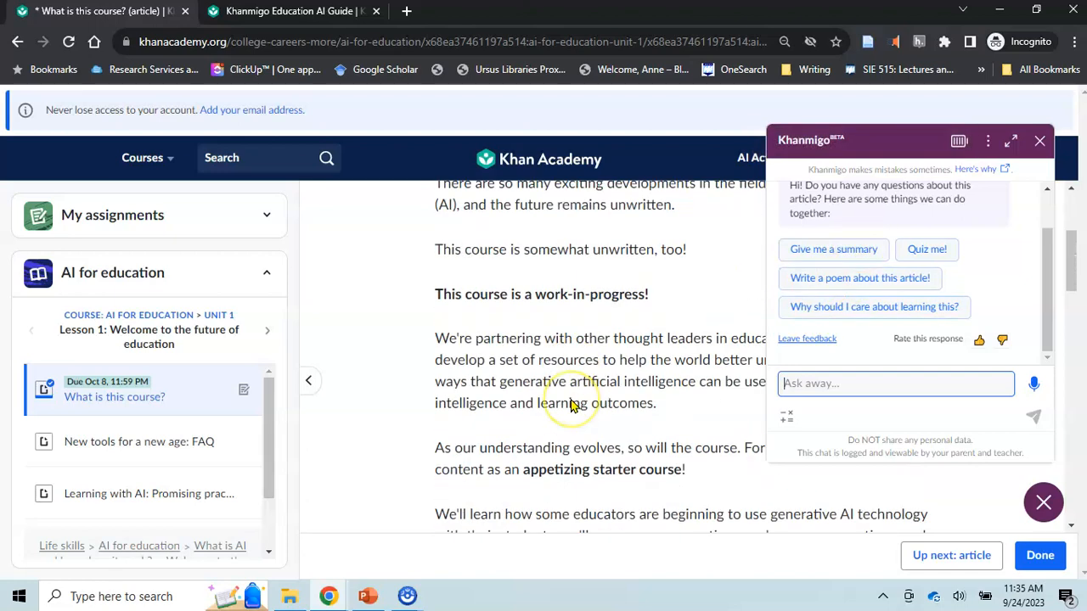
{"action": "scroll", "coordinate": [572, 406], "scroll_direction": "down", "scroll_amount": 5}
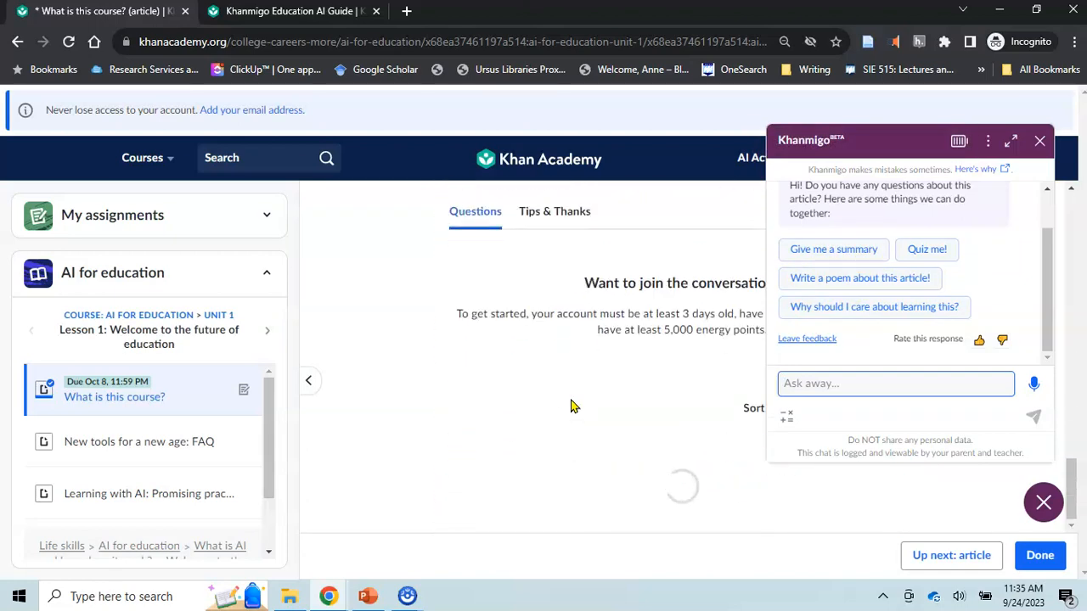
{"action": "scroll", "coordinate": [572, 406], "scroll_direction": "up", "scroll_amount": 15}
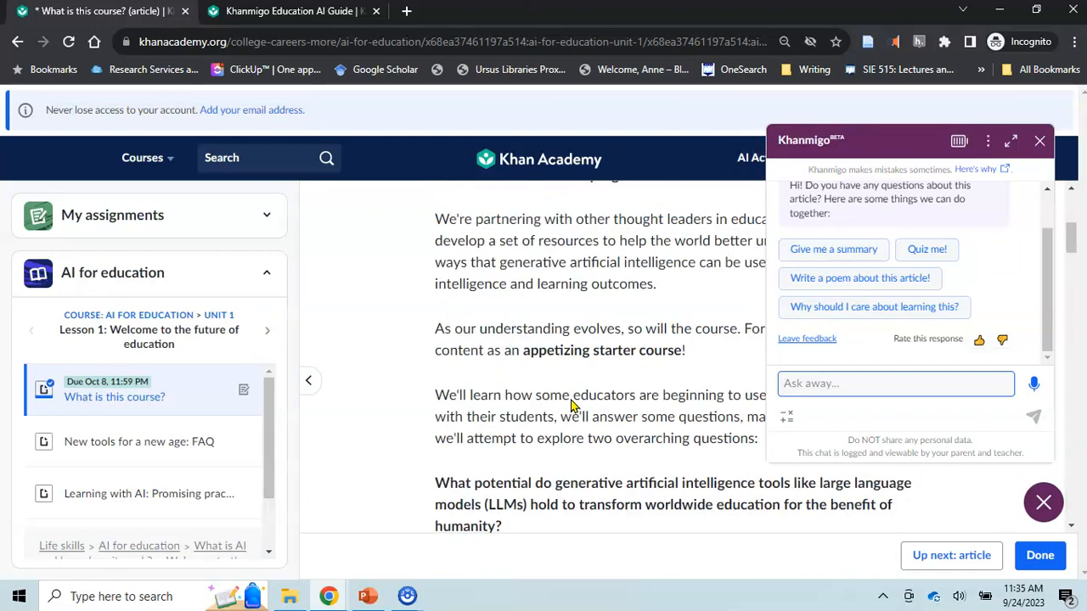
- Use Khanmigo's suggested prompts to ask for a summary of the article and why learning this matters
{"action": "left_click", "coordinate": [847, 250]}
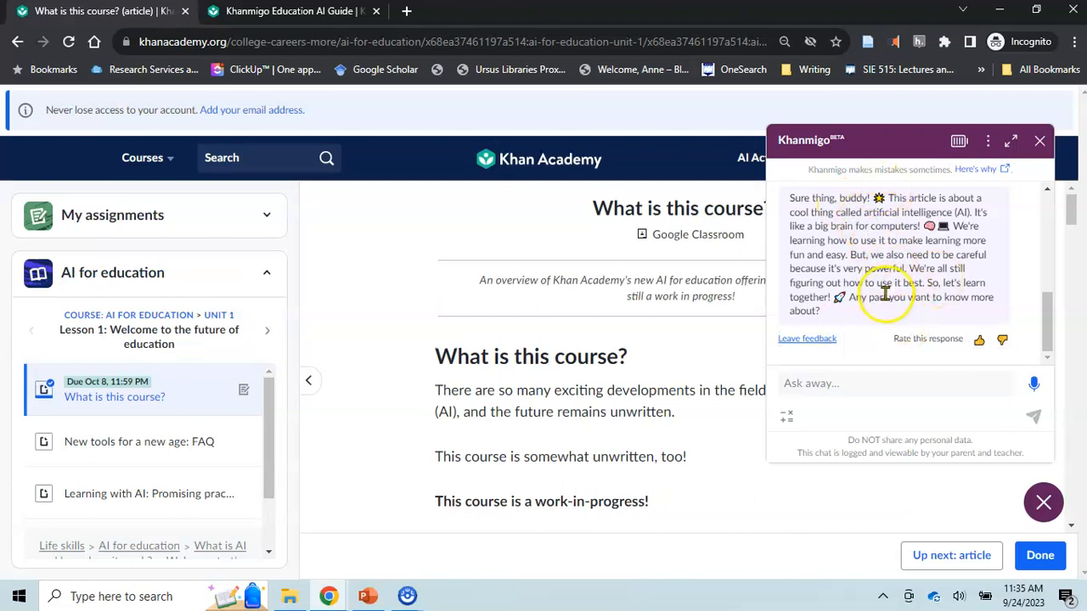
{"action": "scroll", "coordinate": [885, 297], "scroll_direction": "up", "scroll_amount": 5}
{"action": "scroll", "coordinate": [885, 298], "scroll_direction": "up", "scroll_amount": 1}
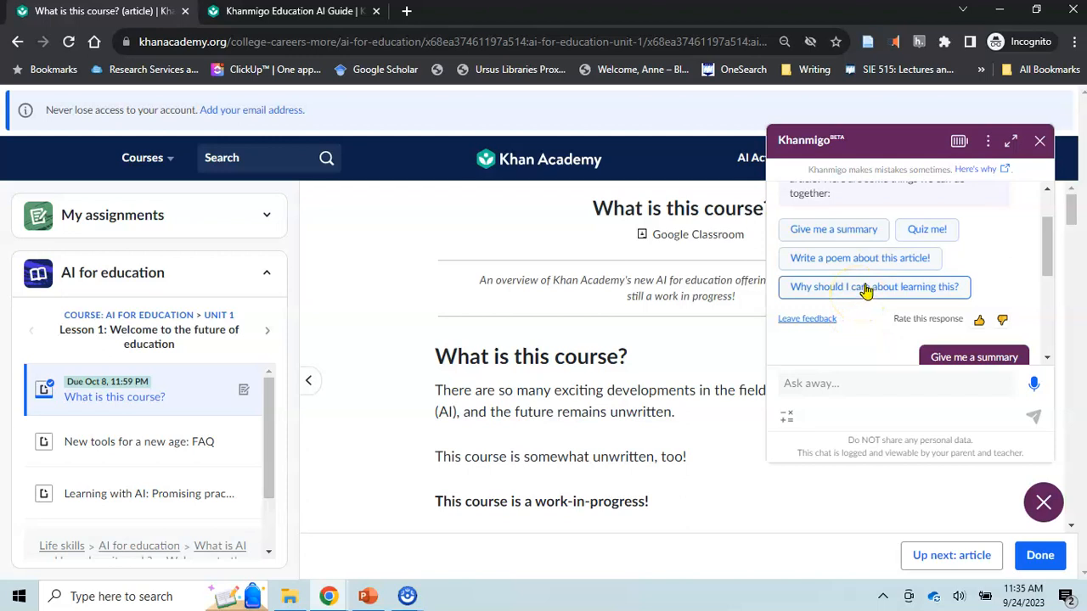
{"action": "left_click", "coordinate": [866, 287]}
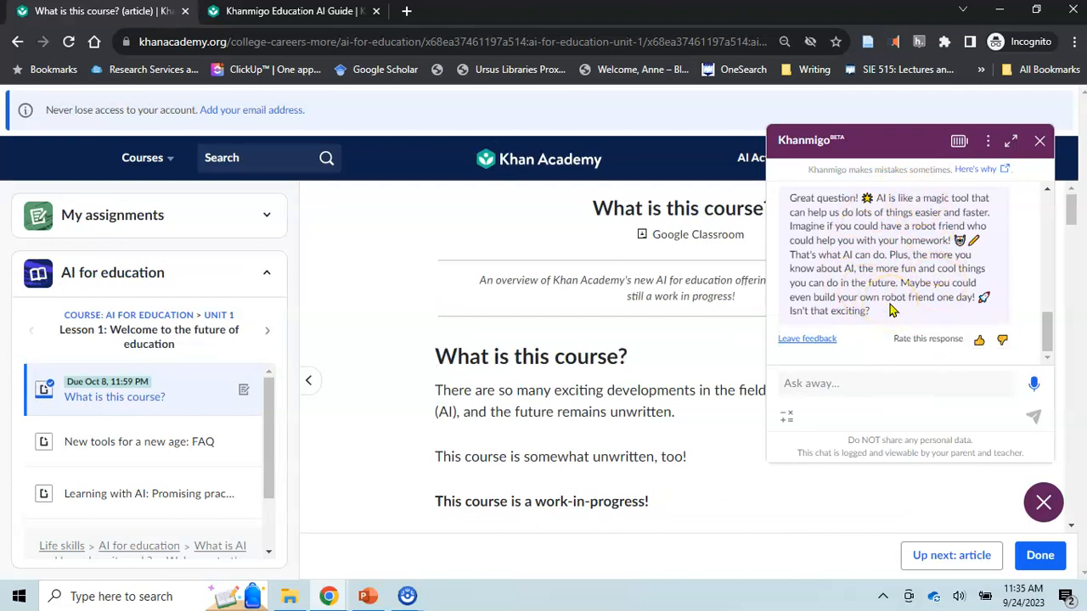
- Preview Khanmigo's enlarged chat view and its extra options, and return the chat to its compact size
{"action": "scroll", "coordinate": [661, 414], "scroll_direction": "down", "scroll_amount": 5}
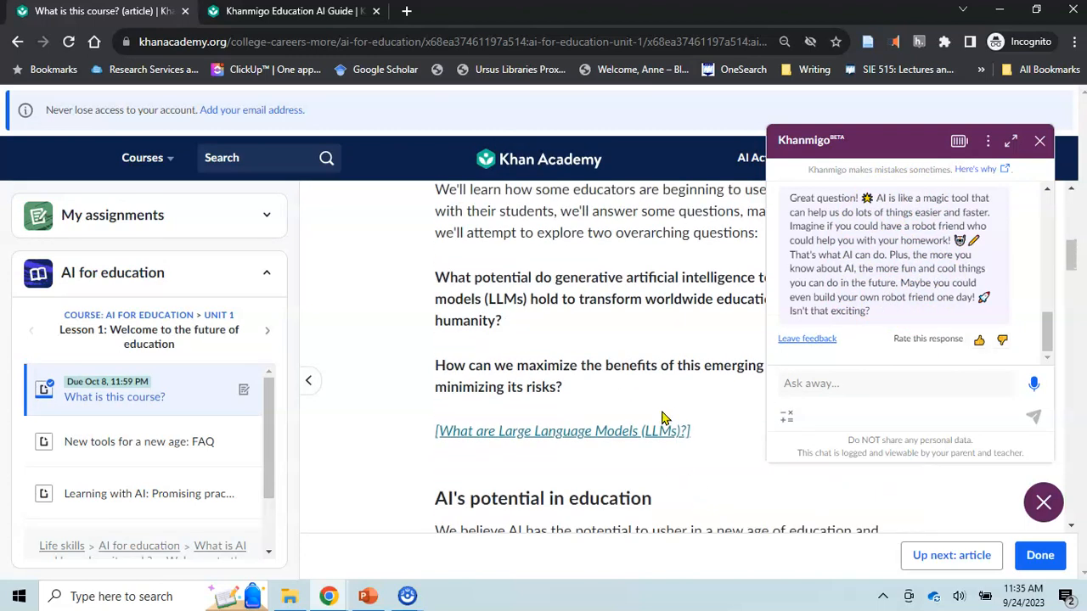
{"action": "scroll", "coordinate": [664, 419], "scroll_direction": "up", "scroll_amount": 2}
{"action": "scroll", "coordinate": [660, 415], "scroll_direction": "down", "scroll_amount": 1}
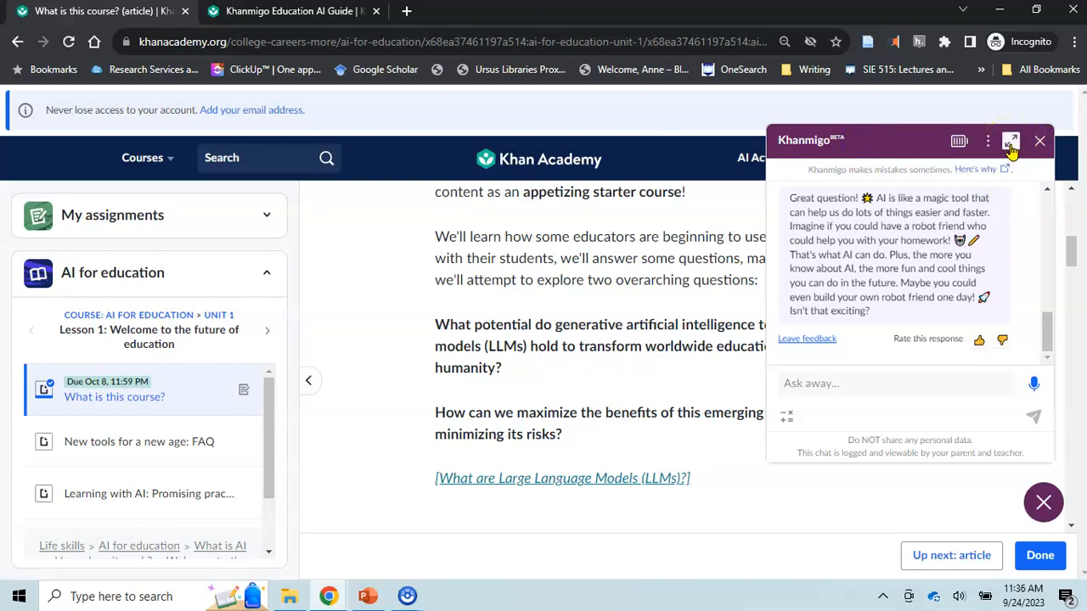
{"action": "left_click", "coordinate": [1010, 142]}
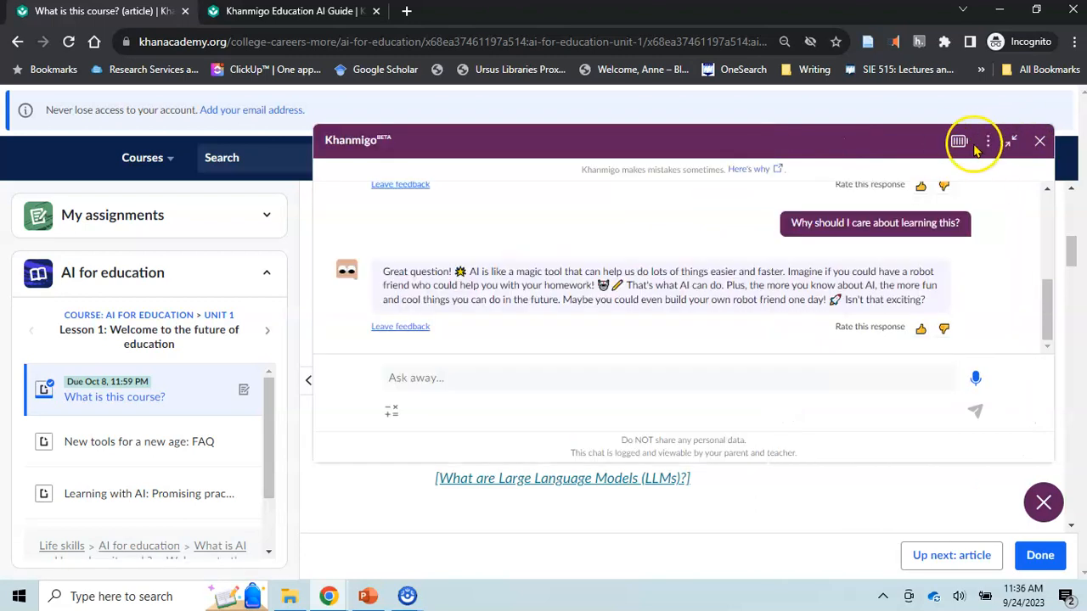
{"action": "left_click", "coordinate": [990, 142]}
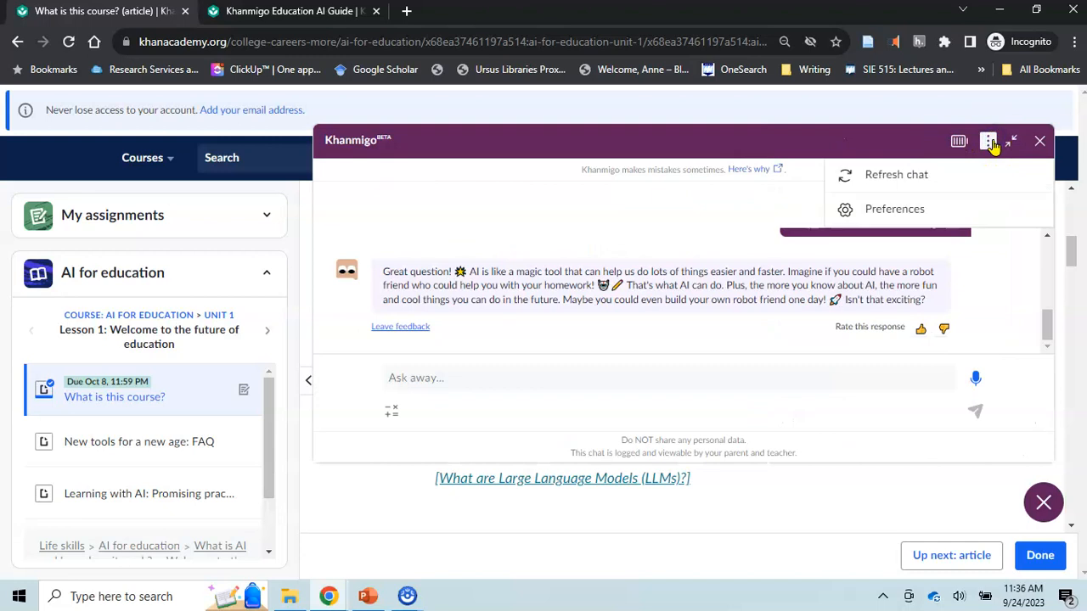
{"action": "left_click", "coordinate": [1010, 142]}
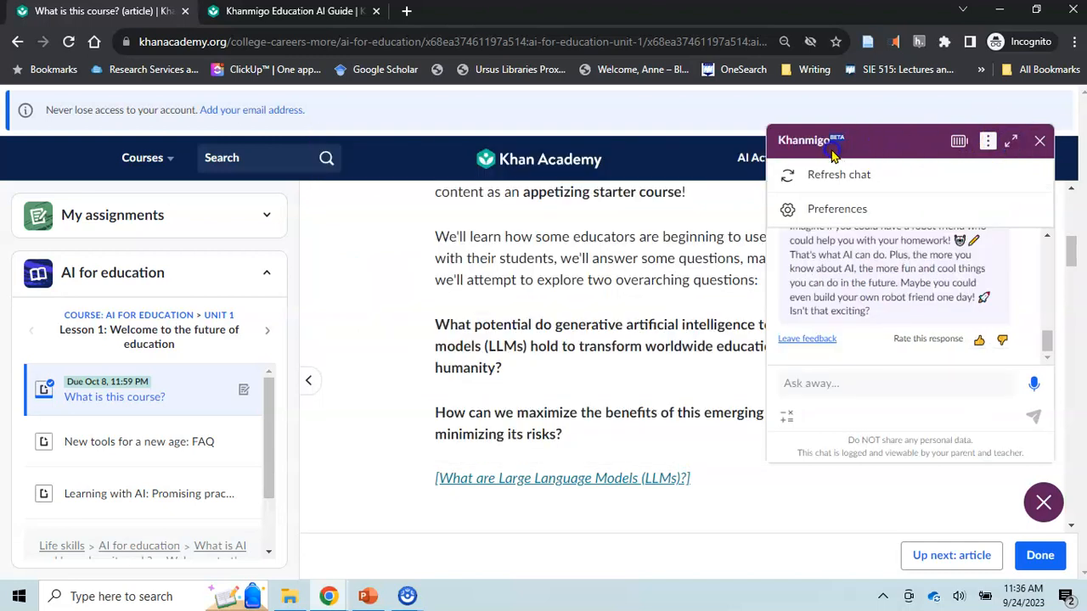
- Copy "large language models (LLMs)" from the article and ask Khanmigo "What is a large language models (LLMs)?"
{"action": "left_click", "coordinate": [1044, 501]}
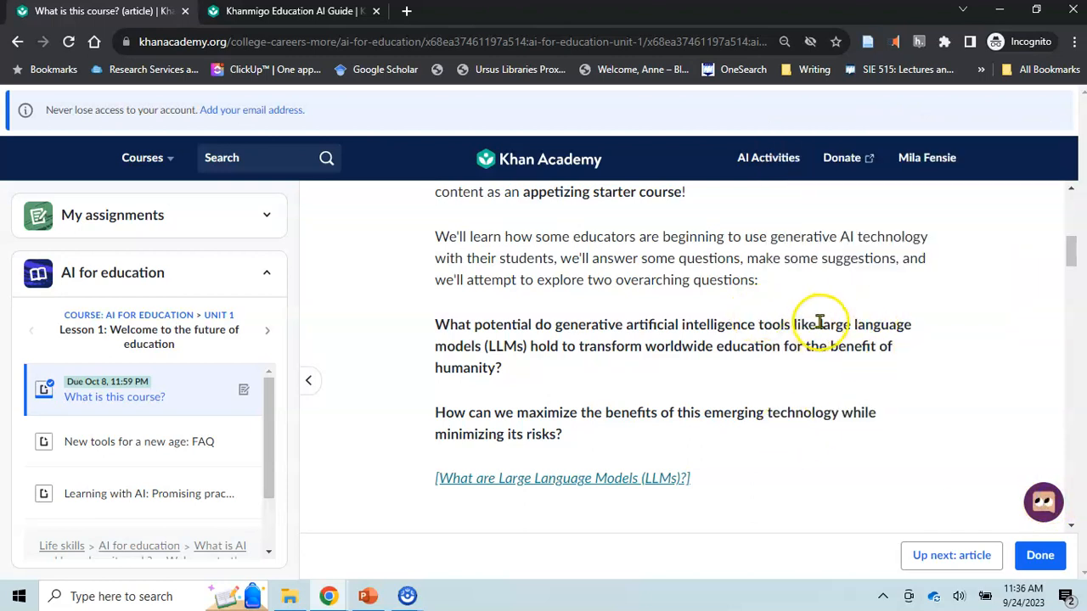
{"action": "left_click_drag", "start_coordinate": [817, 323], "coordinate": [528, 346]}
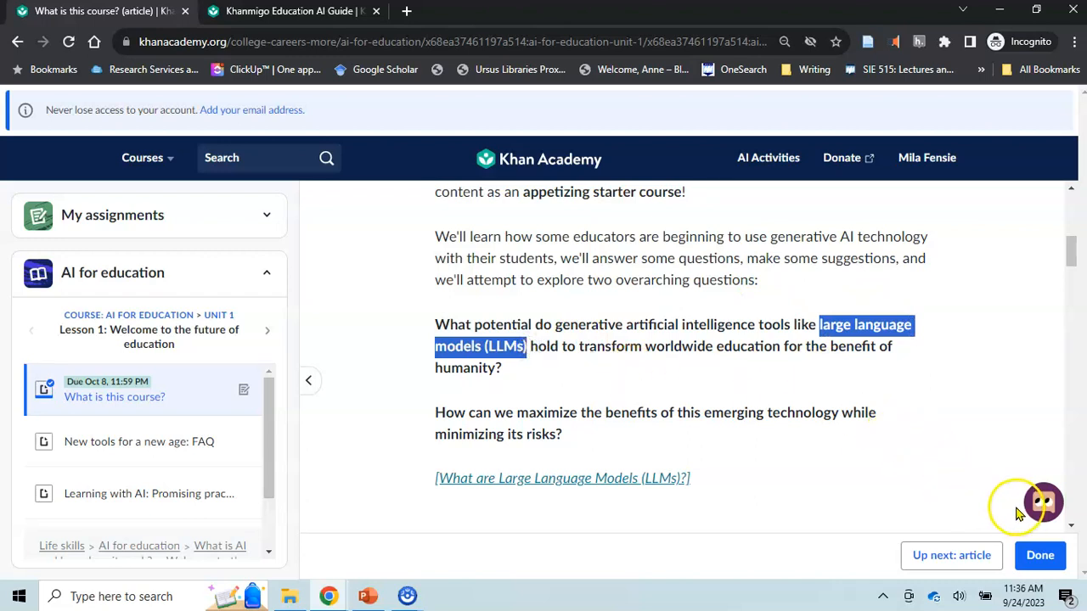
{"action": "left_click", "coordinate": [1040, 501]}
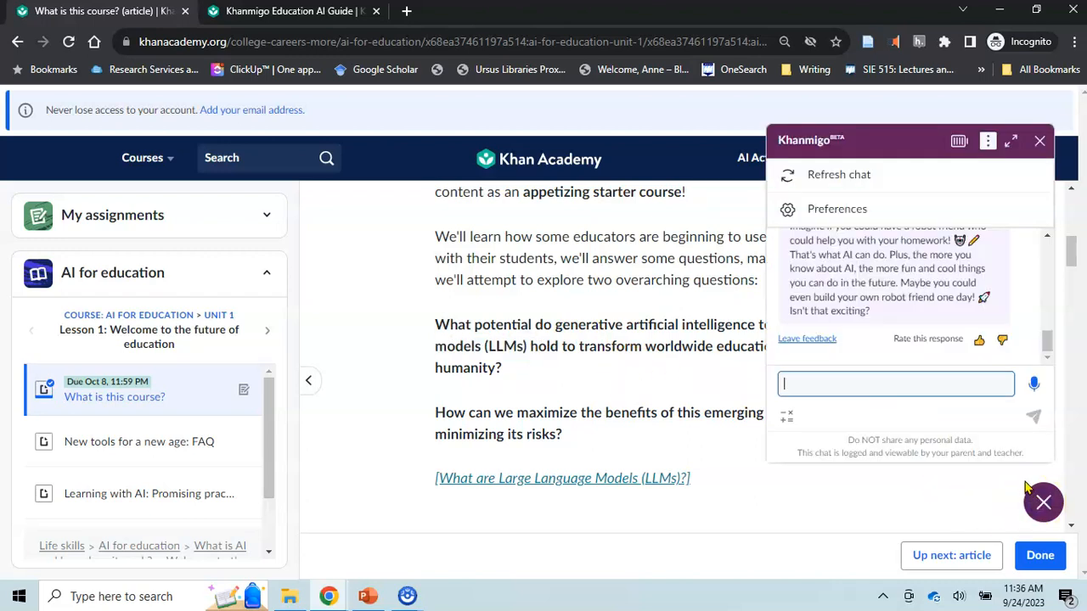
{"action": "left_click", "coordinate": [903, 380]}
{"action": "type", "text": "What is a large language models (LLMs)?"}
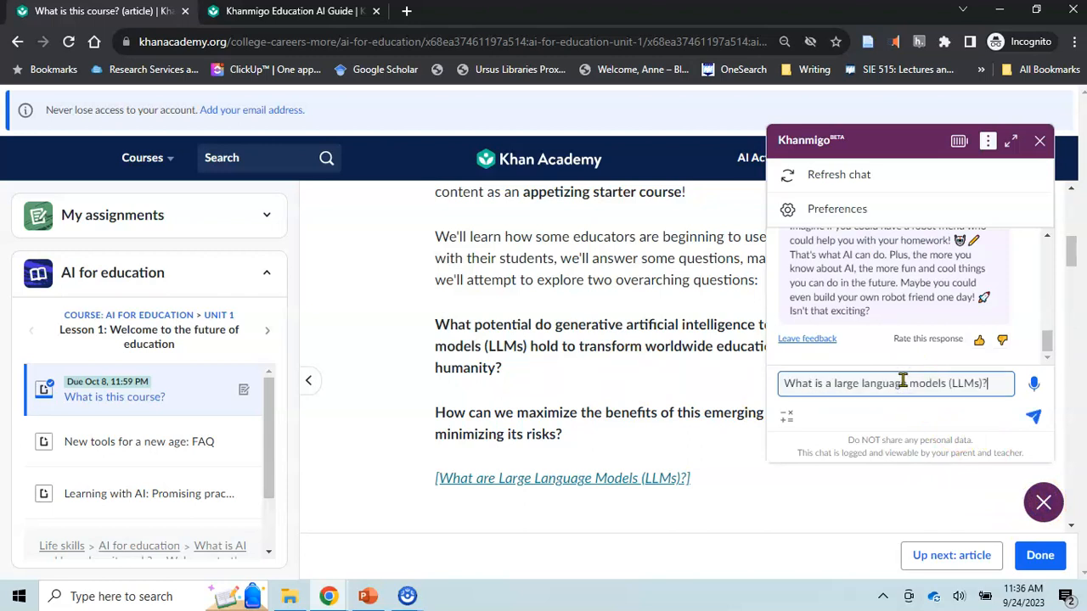
{"action": "key", "text": "Return"}
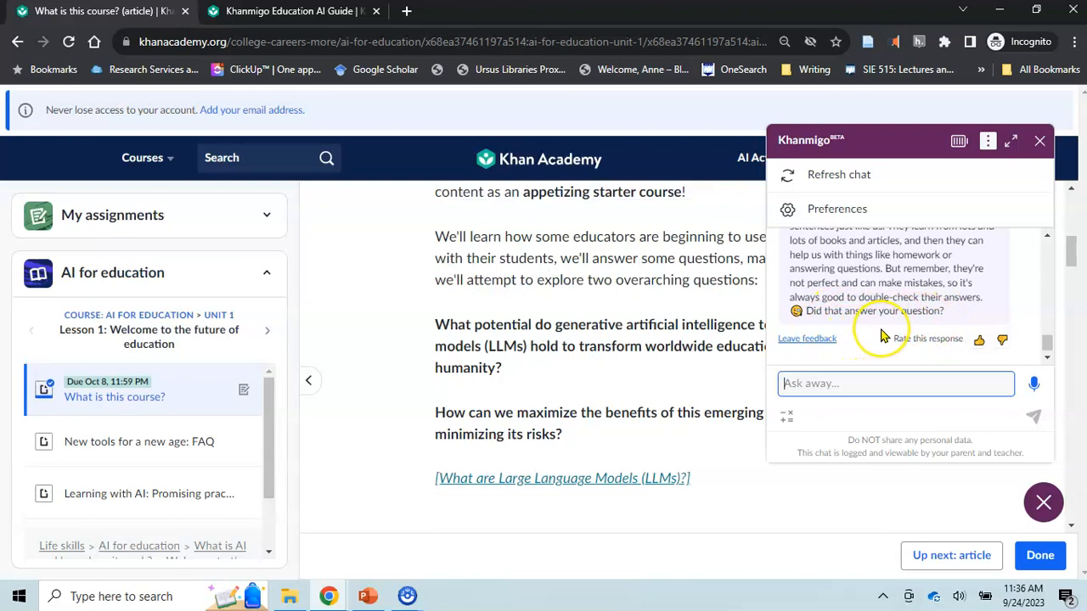
- Read Khanmigo's explanation of LLMs and reply that it did not really help and an example is needed
{"action": "scroll", "coordinate": [887, 337], "scroll_direction": "up", "scroll_amount": 2}
{"action": "scroll", "coordinate": [887, 337], "scroll_direction": "down", "scroll_amount": 2}
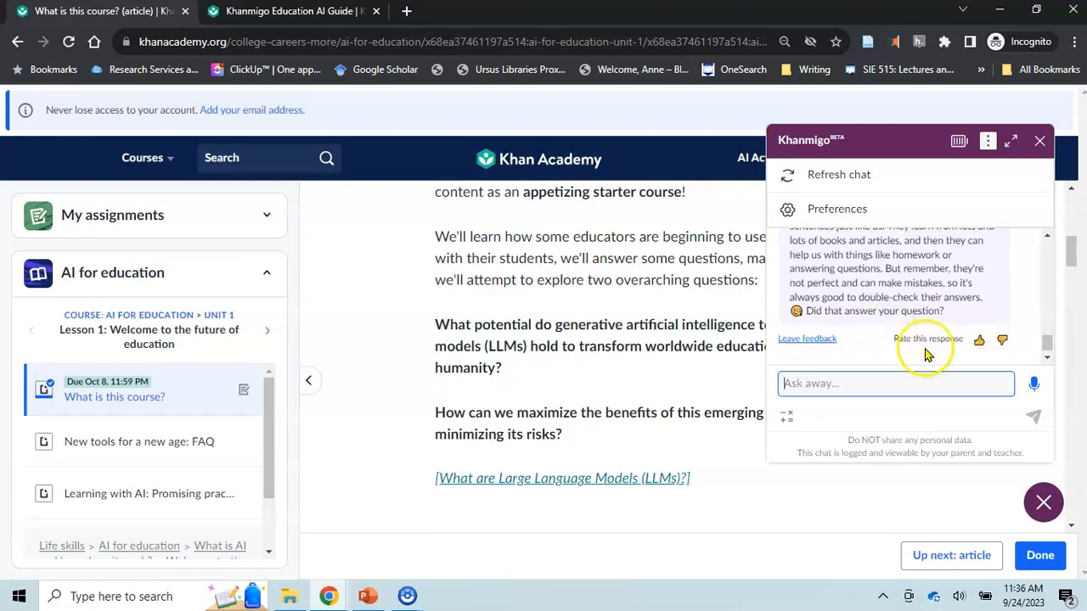
{"action": "scroll", "coordinate": [887, 294], "scroll_direction": "up", "scroll_amount": 1}
{"action": "scroll", "coordinate": [883, 293], "scroll_direction": "down", "scroll_amount": 1}
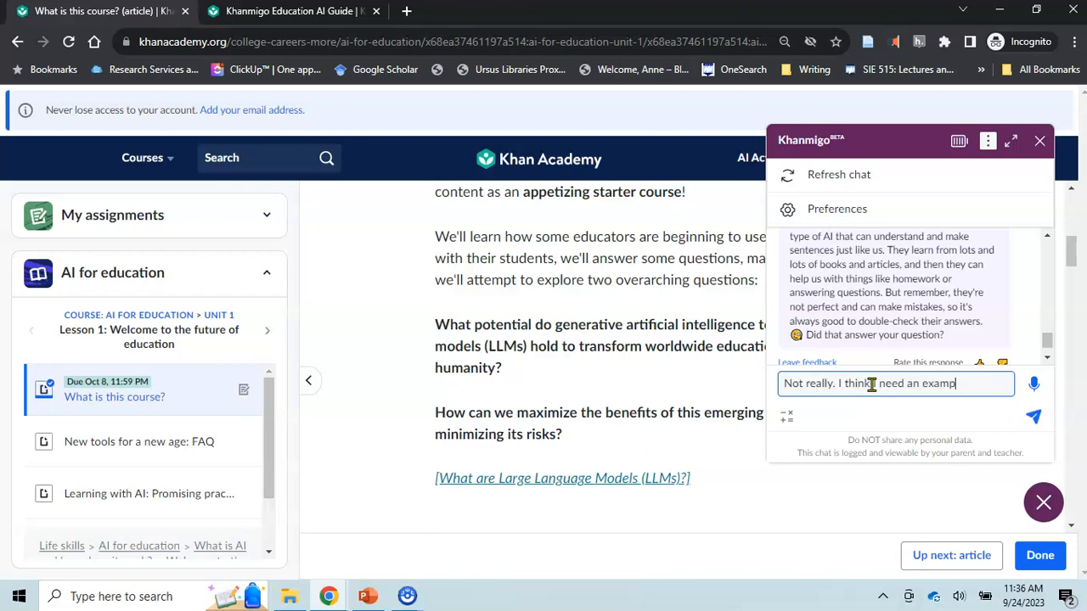
{"action": "key", "text": "Return"}
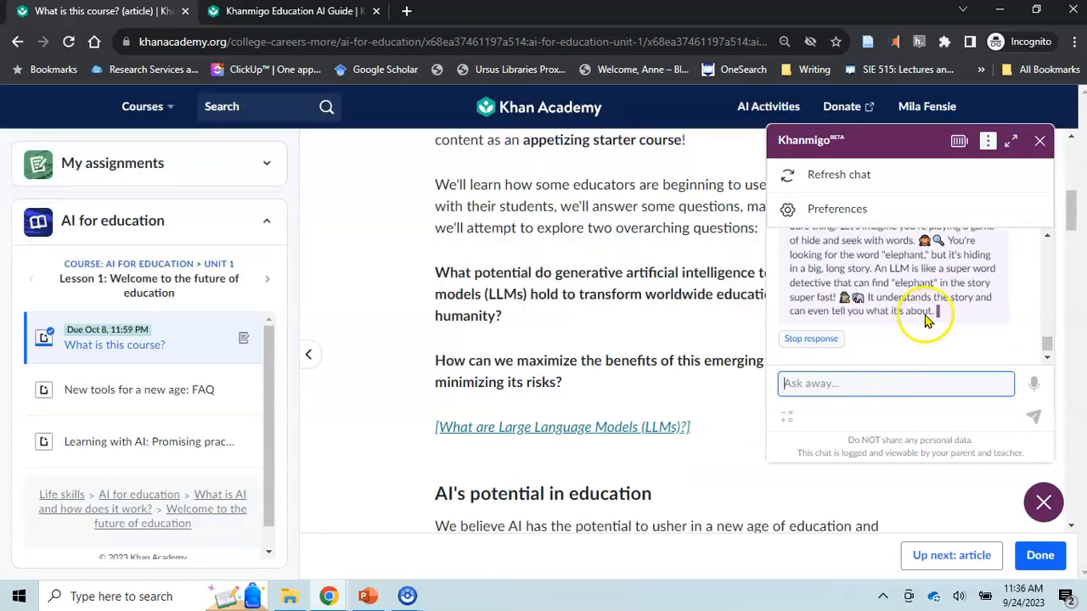
- Read through the example Khanmigo gives to explain LLMs
{"action": "scroll", "coordinate": [965, 297], "scroll_direction": "up", "scroll_amount": 2}
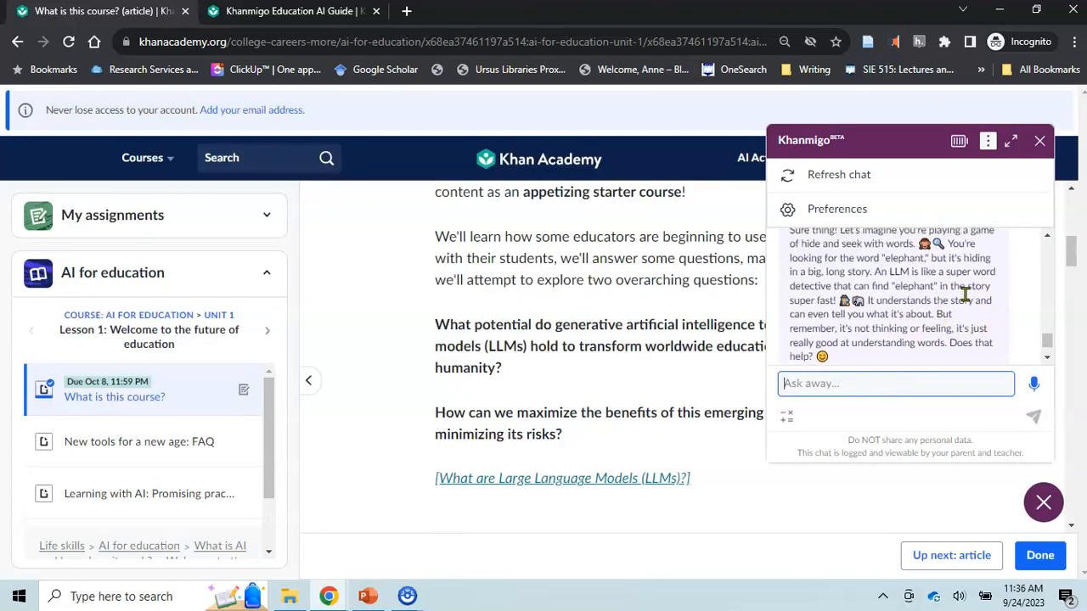
{"action": "scroll", "coordinate": [966, 294], "scroll_direction": "down", "scroll_amount": 1}
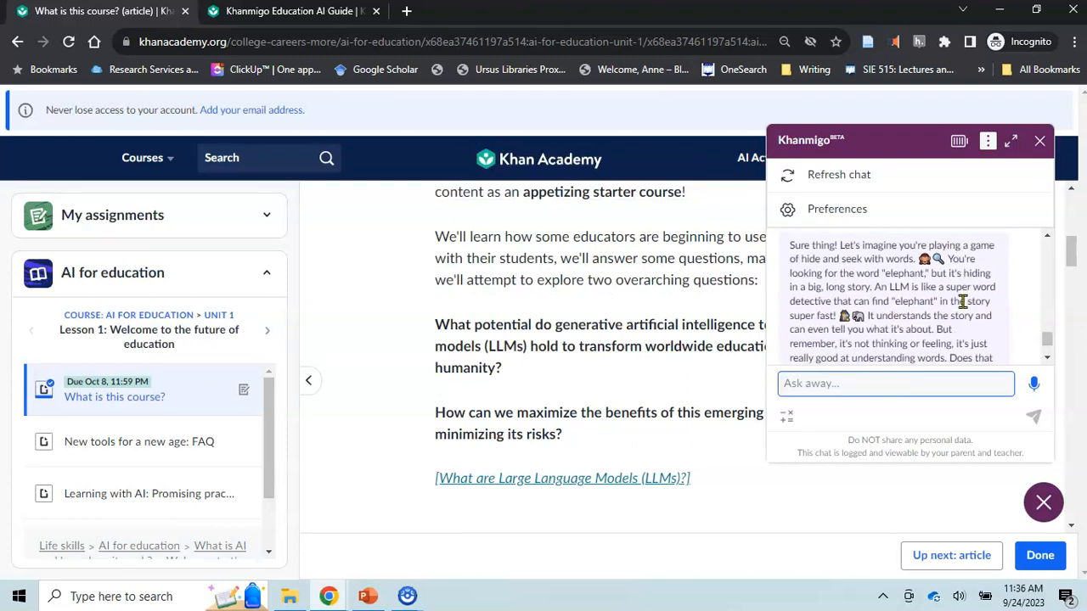
{"action": "scroll", "coordinate": [965, 301], "scroll_direction": "down", "scroll_amount": 1}
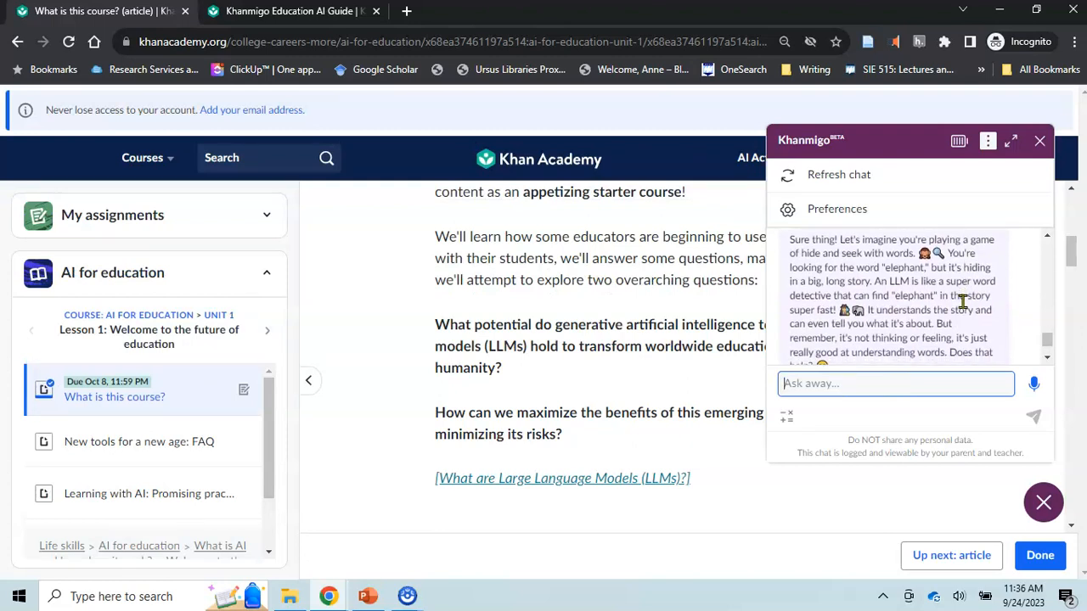
{"action": "scroll", "coordinate": [1019, 310], "scroll_direction": "down", "scroll_amount": 2}
{"action": "scroll", "coordinate": [1018, 309], "scroll_direction": "down", "scroll_amount": 1}
{"action": "left_click", "coordinate": [1019, 303]}
{"action": "scroll", "coordinate": [1023, 293], "scroll_direction": "down", "scroll_amount": 1}
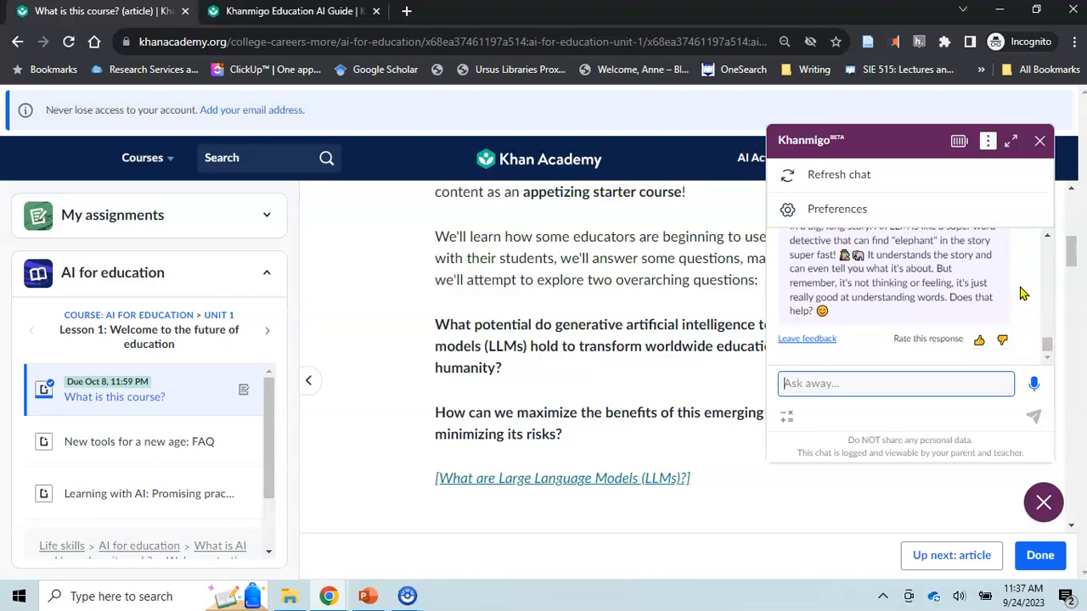
- Ask Khanmigo when an LLM would be helpful and review its answer
{"action": "left_click", "coordinate": [903, 325]}
{"action": "left_click", "coordinate": [866, 370]}
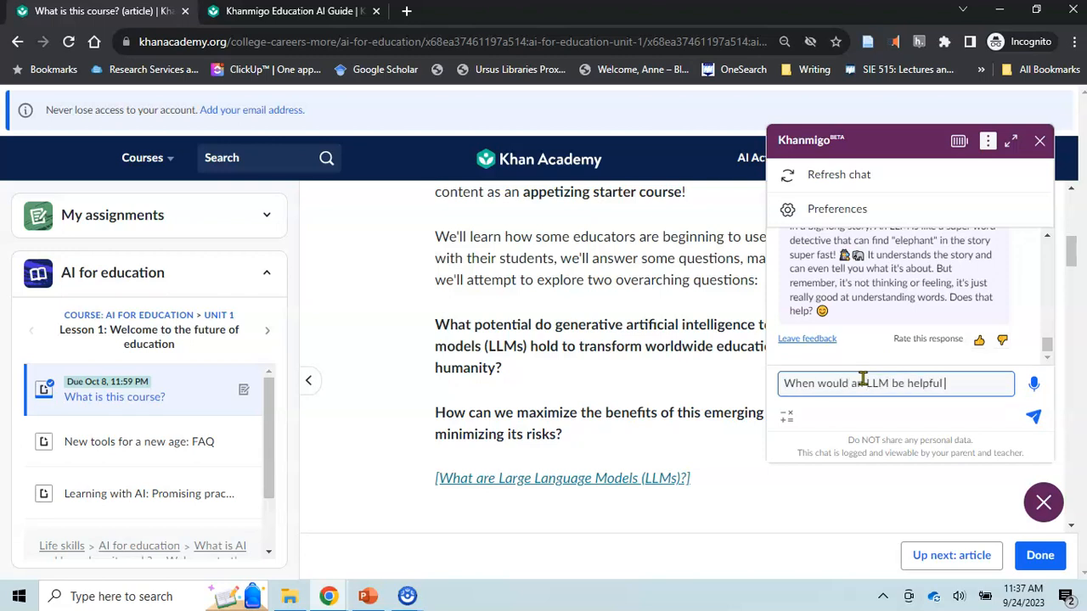
{"action": "key", "text": "Return"}
{"action": "left_click", "coordinate": [934, 381]}
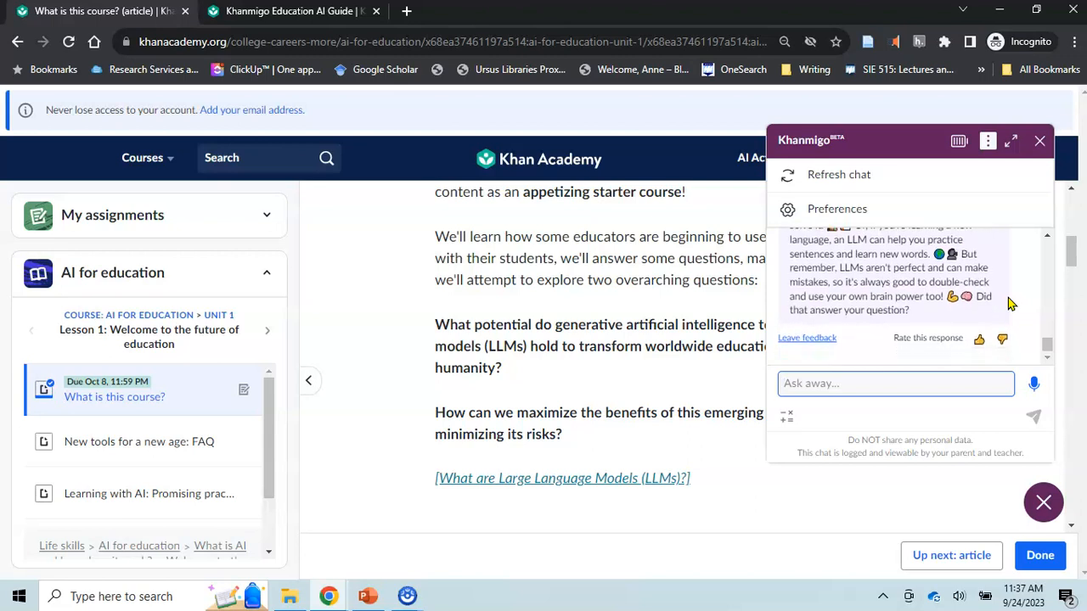
{"action": "left_click", "coordinate": [898, 313]}
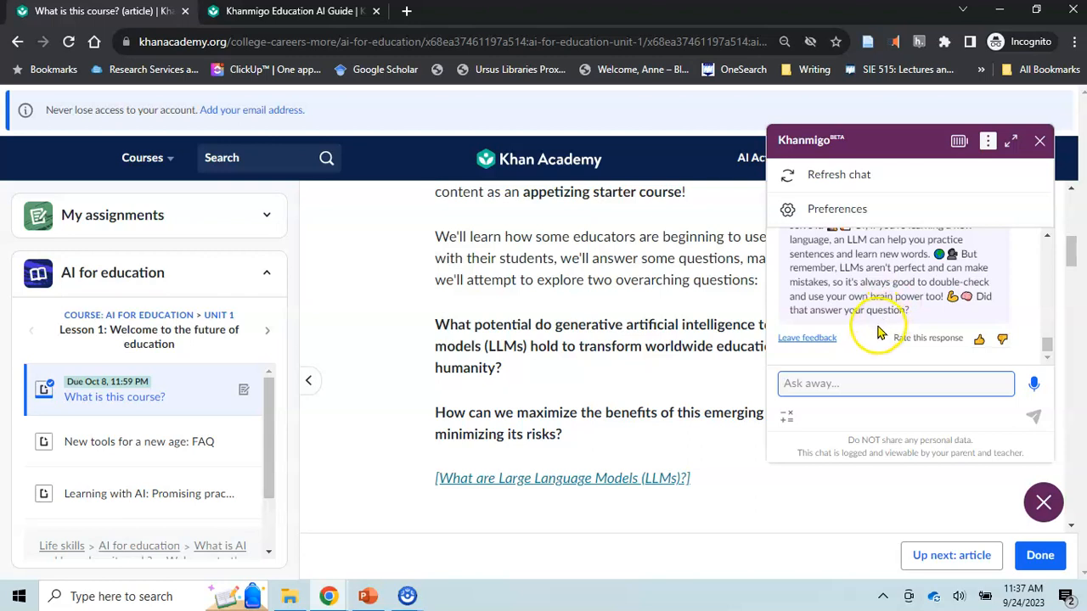
{"action": "left_click", "coordinate": [859, 340]}
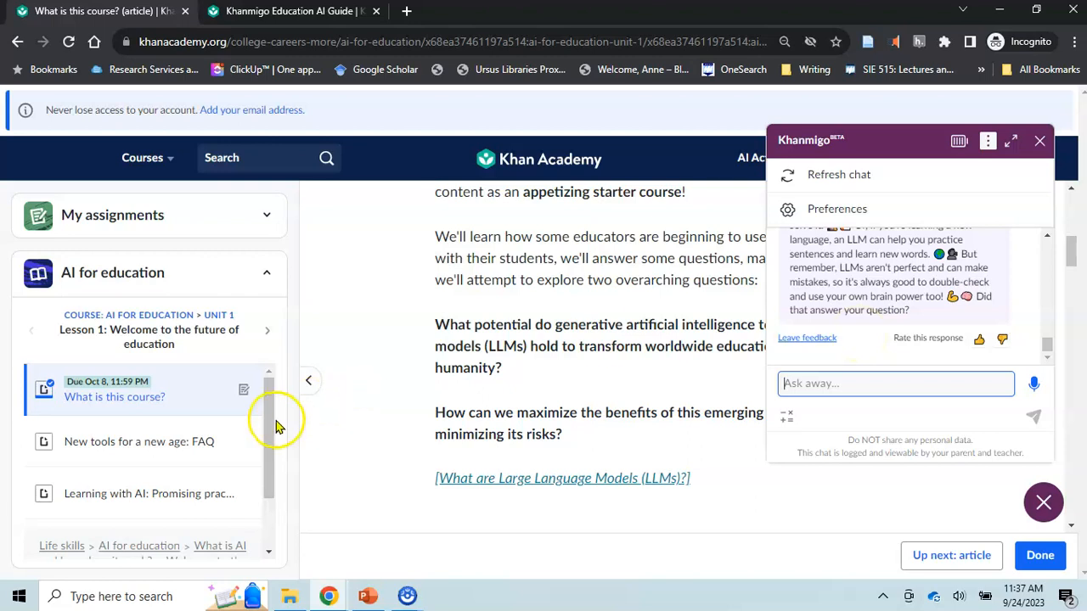
- Look over the remaining articles listed for the lesson and close the Khanmigo chat
{"action": "scroll", "coordinate": [197, 425], "scroll_direction": "down", "scroll_amount": 1}
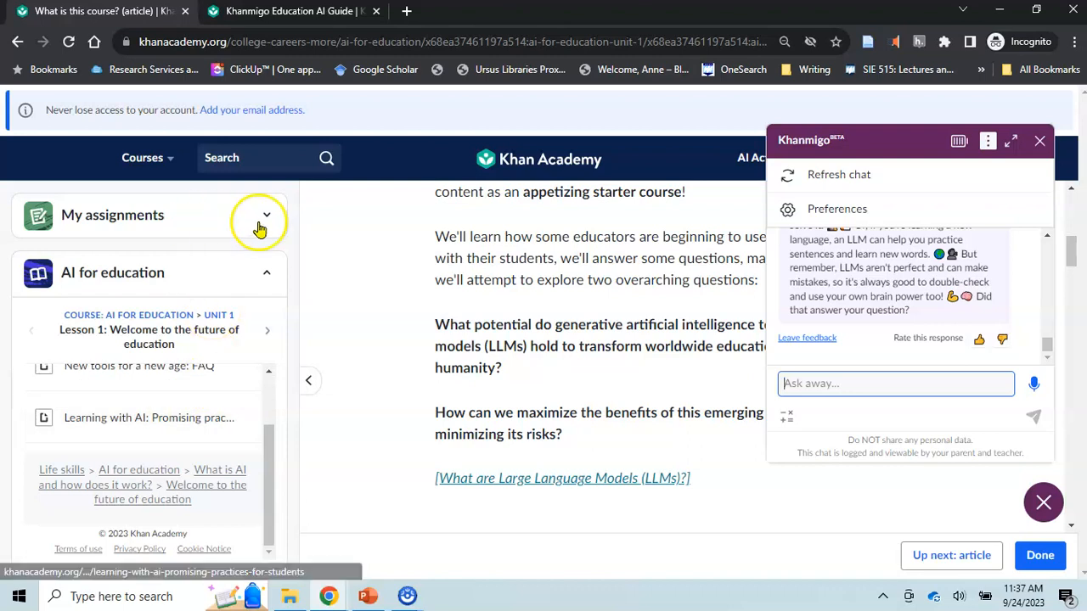
{"action": "left_click", "coordinate": [168, 162]}
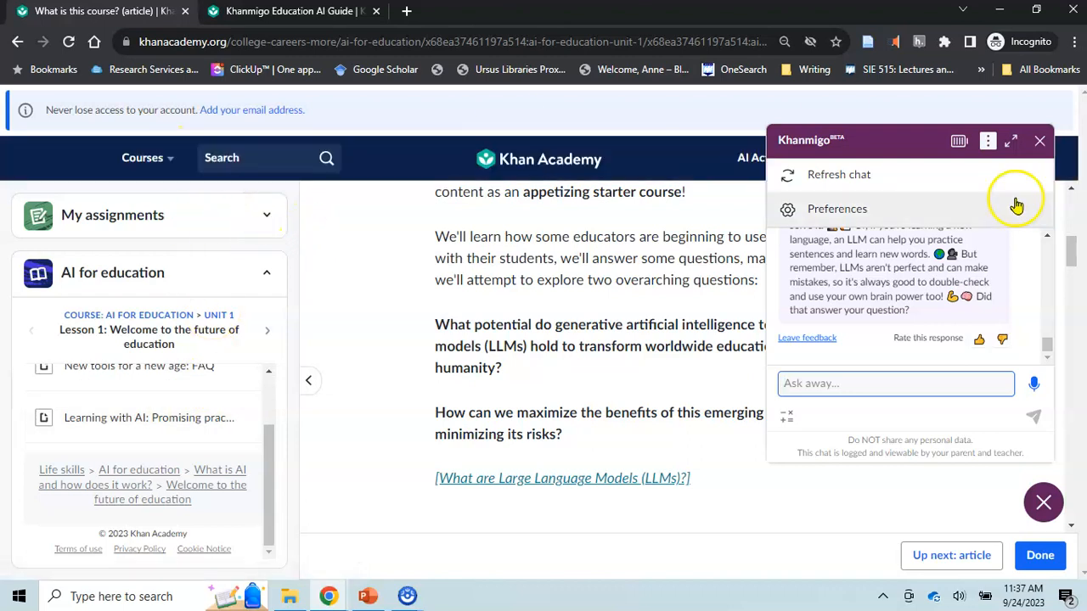
{"action": "left_click", "coordinate": [1038, 144]}
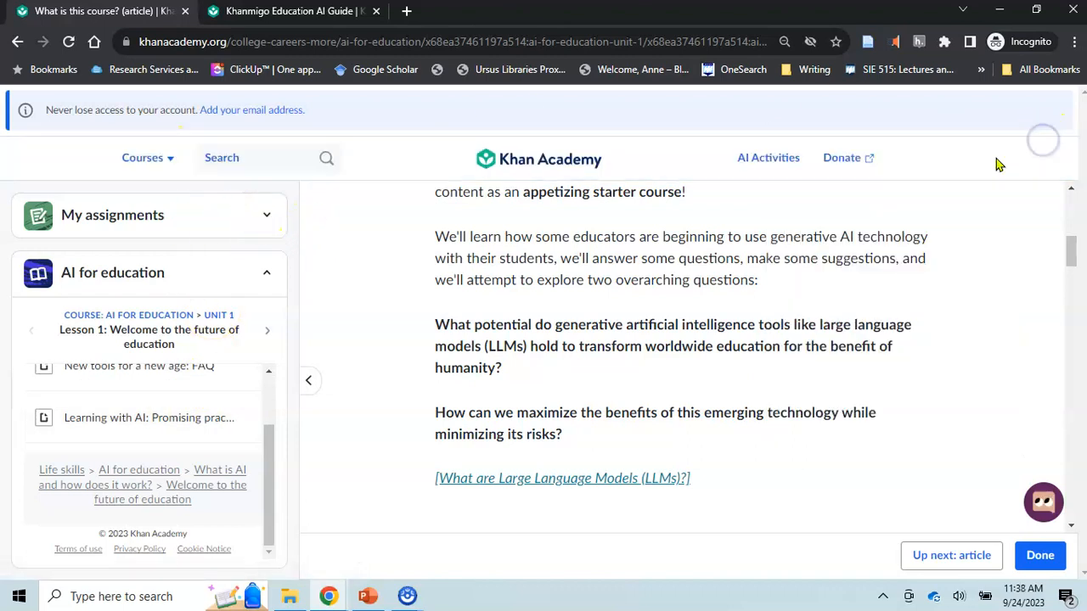
- Go to the learner home page and open the student's own courses
{"action": "left_click", "coordinate": [937, 161]}
{"action": "left_click", "coordinate": [790, 244]}
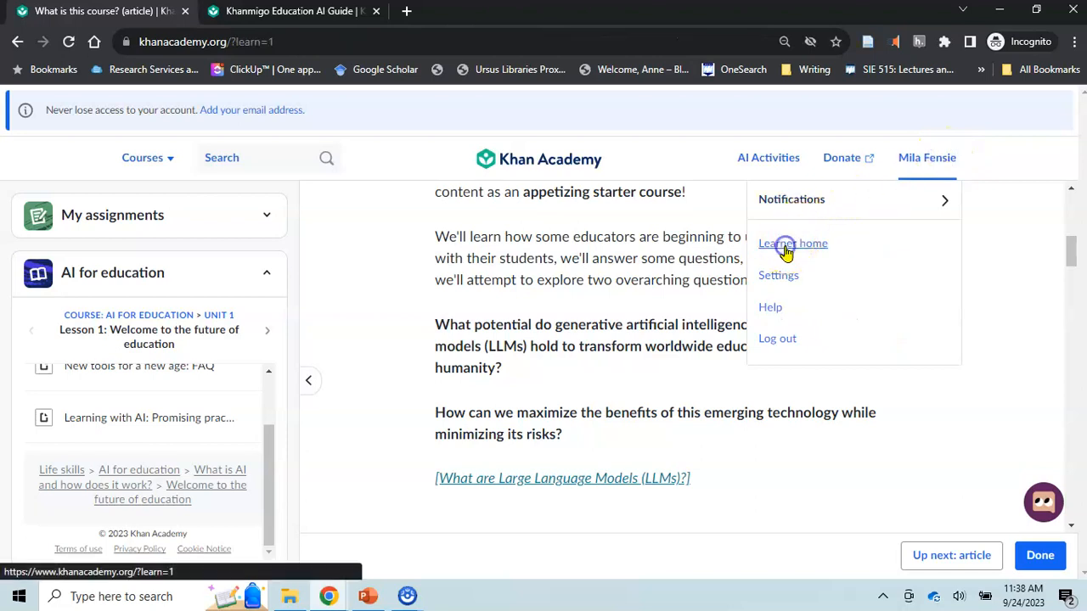
{"action": "left_click", "coordinate": [170, 387]}
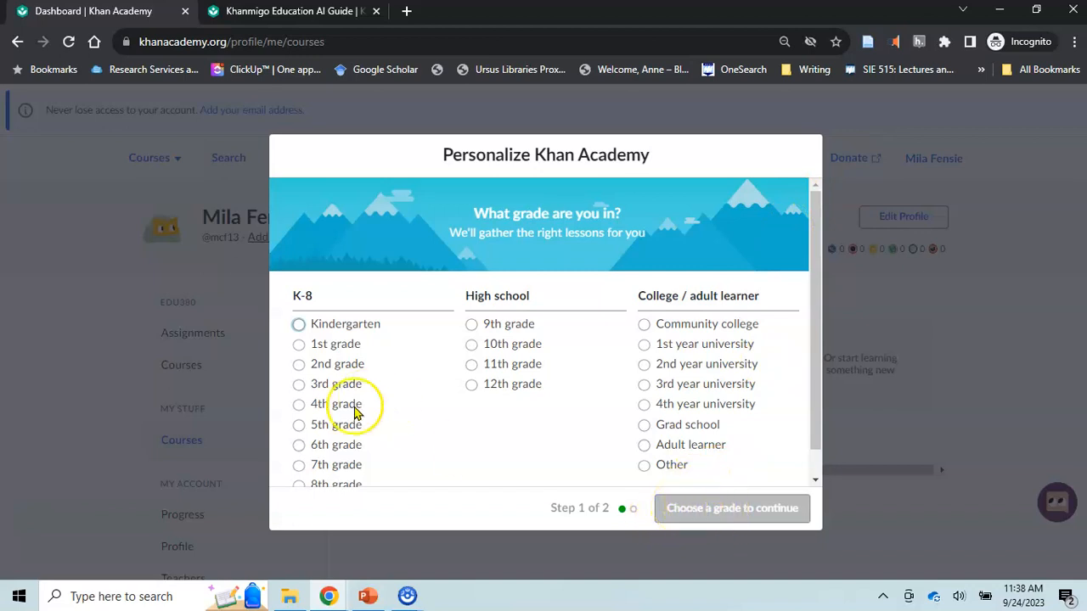
- Personalize the account with 9th grade as the grade level and Pre-algebra as the course
{"action": "left_click", "coordinate": [471, 331]}
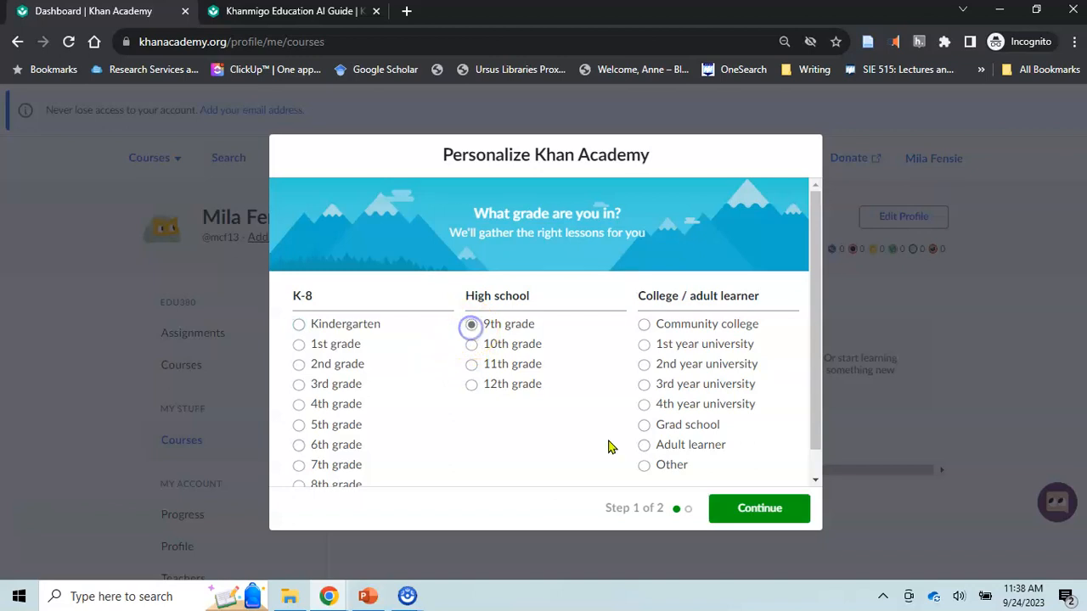
{"action": "left_click", "coordinate": [733, 508]}
{"action": "scroll", "coordinate": [429, 414], "scroll_direction": "down", "scroll_amount": 1}
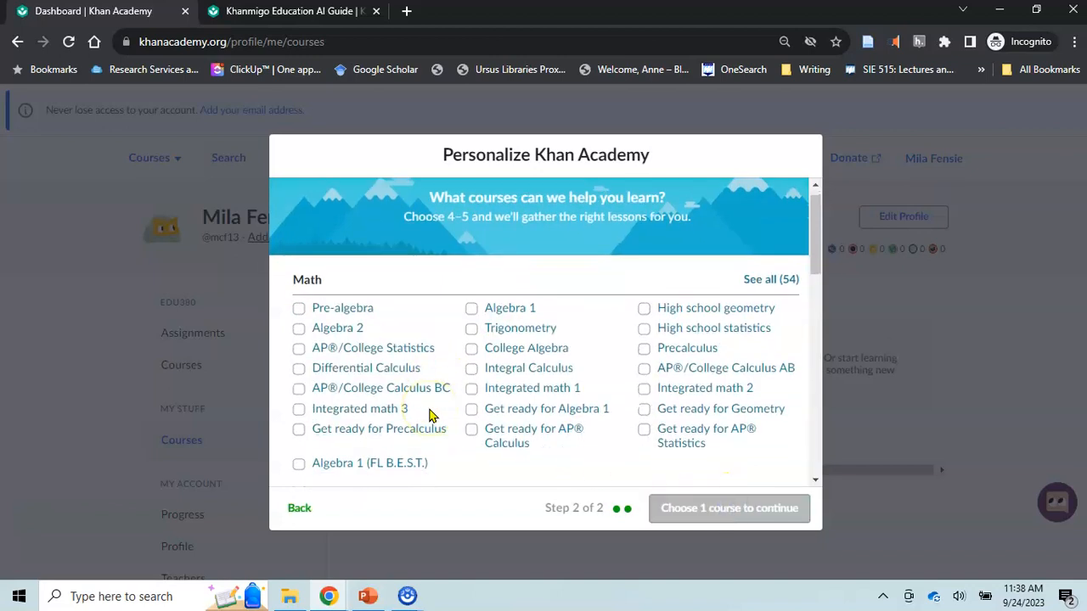
{"action": "left_click", "coordinate": [299, 308]}
{"action": "left_click", "coordinate": [711, 512]}
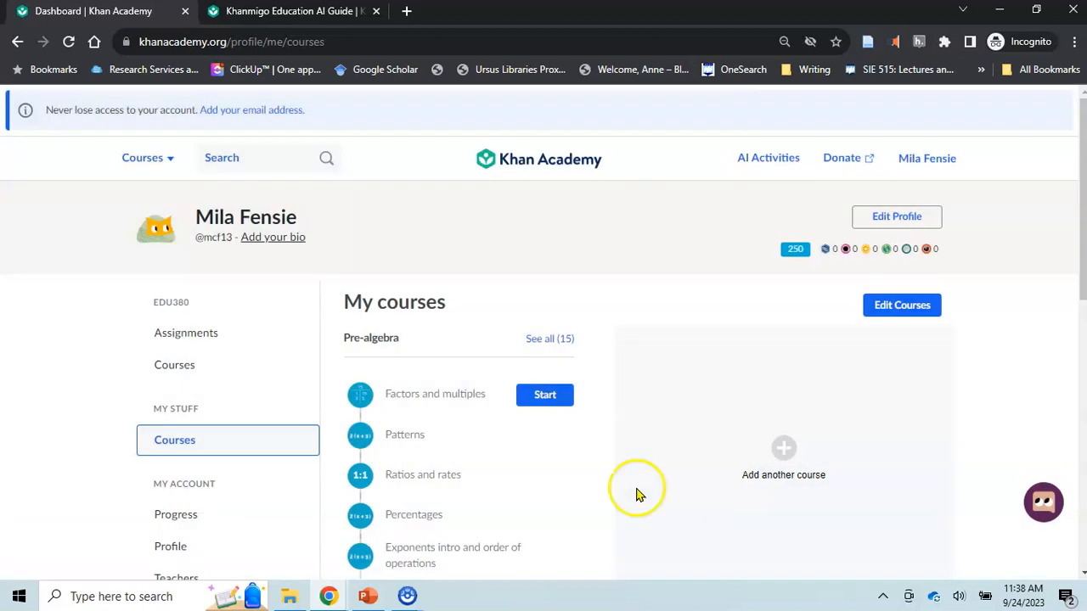
- Open the Factors and multiples unit of Pre-algebra and start the Factor pairs practice
{"action": "scroll", "coordinate": [566, 475], "scroll_direction": "down", "scroll_amount": 1}
{"action": "left_click", "coordinate": [544, 369]}
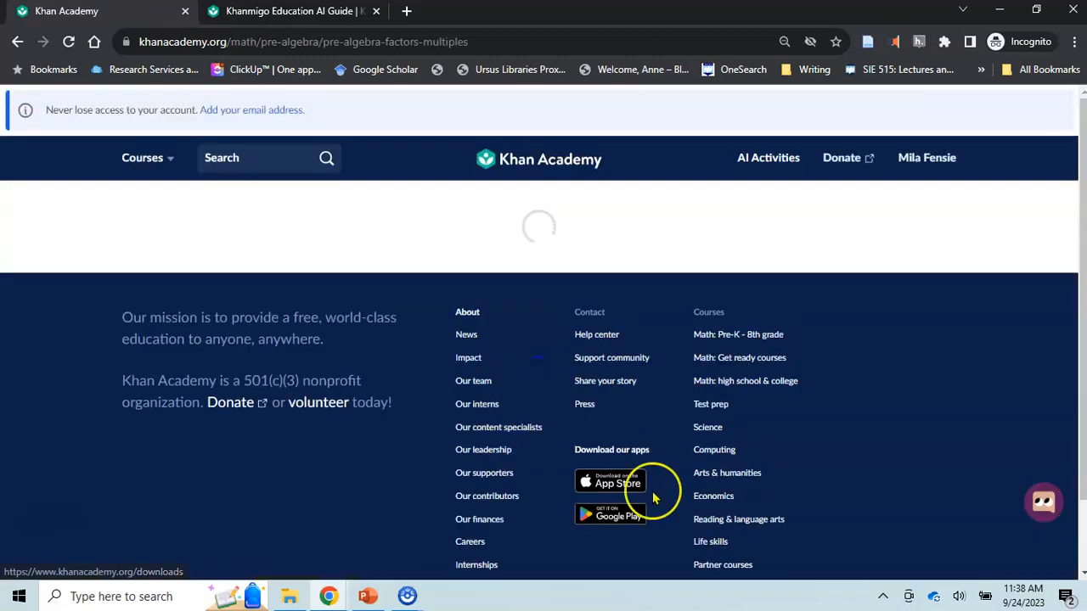
{"action": "scroll", "coordinate": [654, 499], "scroll_direction": "down", "scroll_amount": 3}
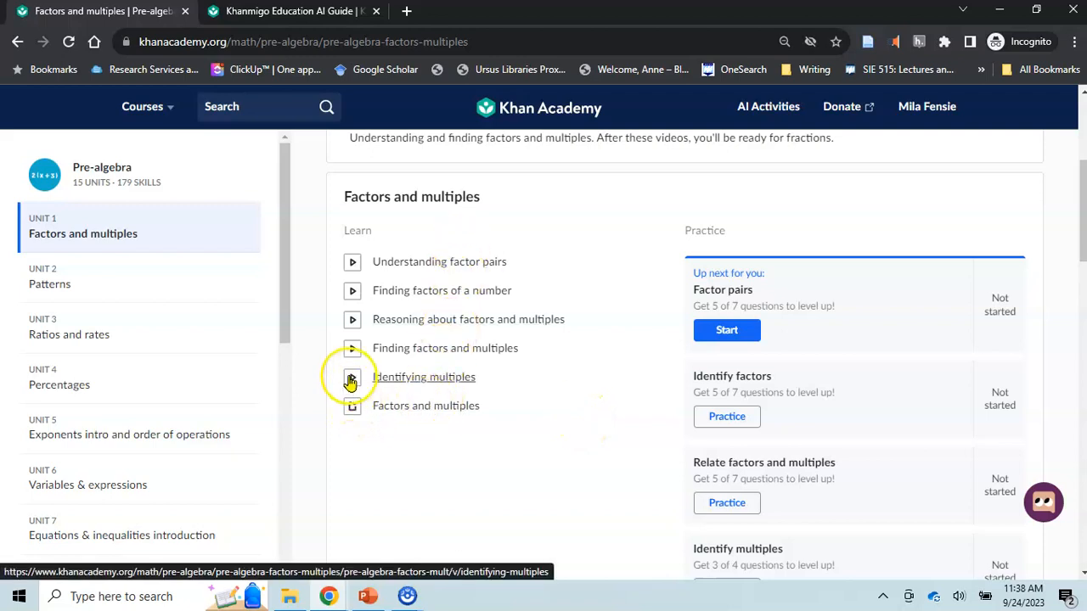
{"action": "left_click", "coordinate": [734, 332]}
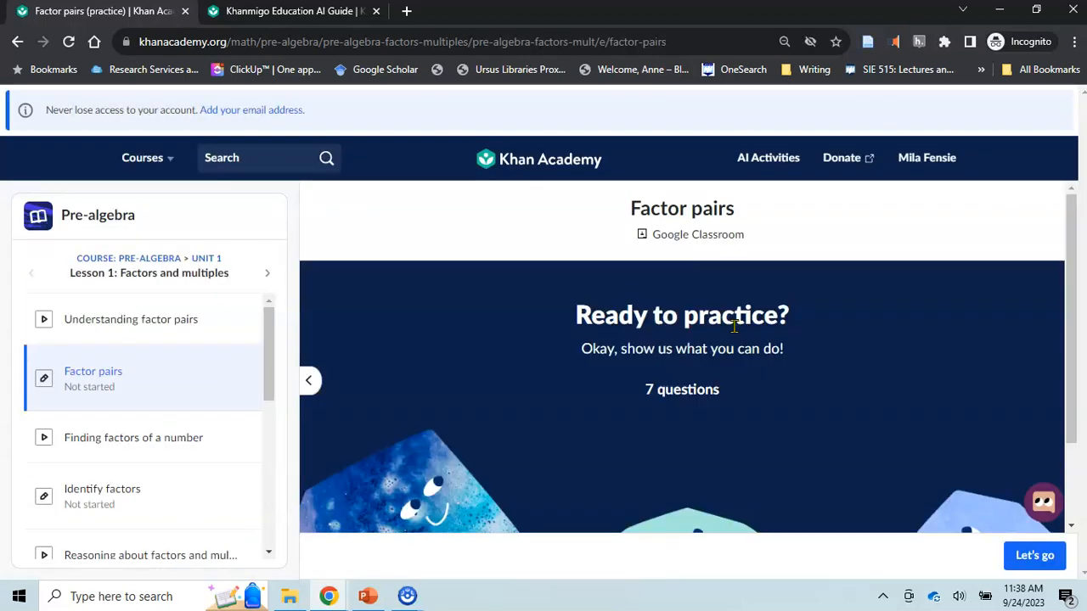
{"action": "left_click", "coordinate": [827, 418]}
{"action": "scroll", "coordinate": [827, 418], "scroll_direction": "down", "scroll_amount": 2}
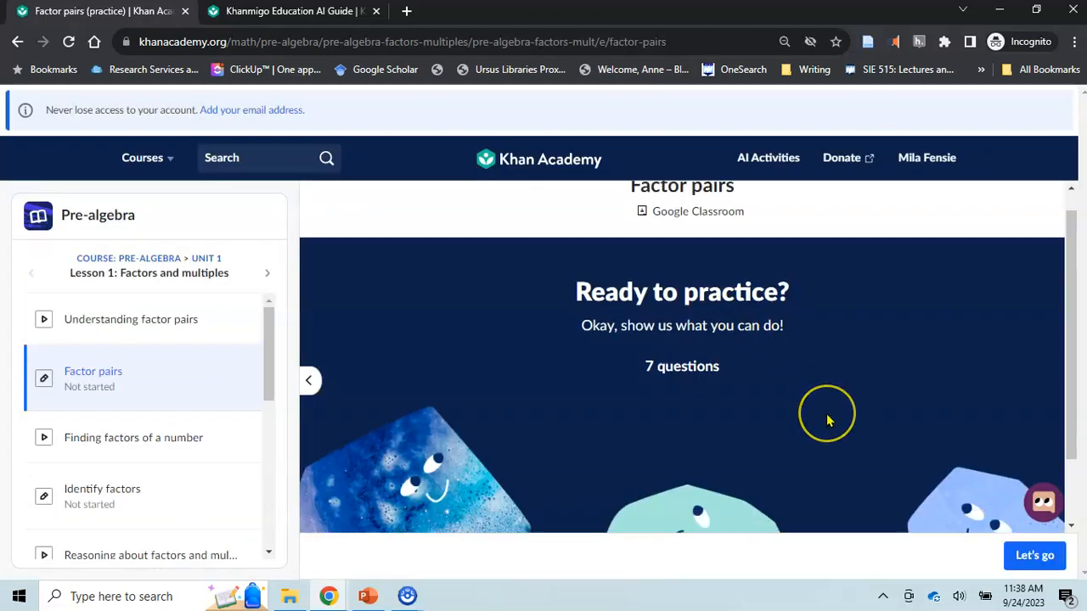
{"action": "left_click", "coordinate": [1028, 555]}
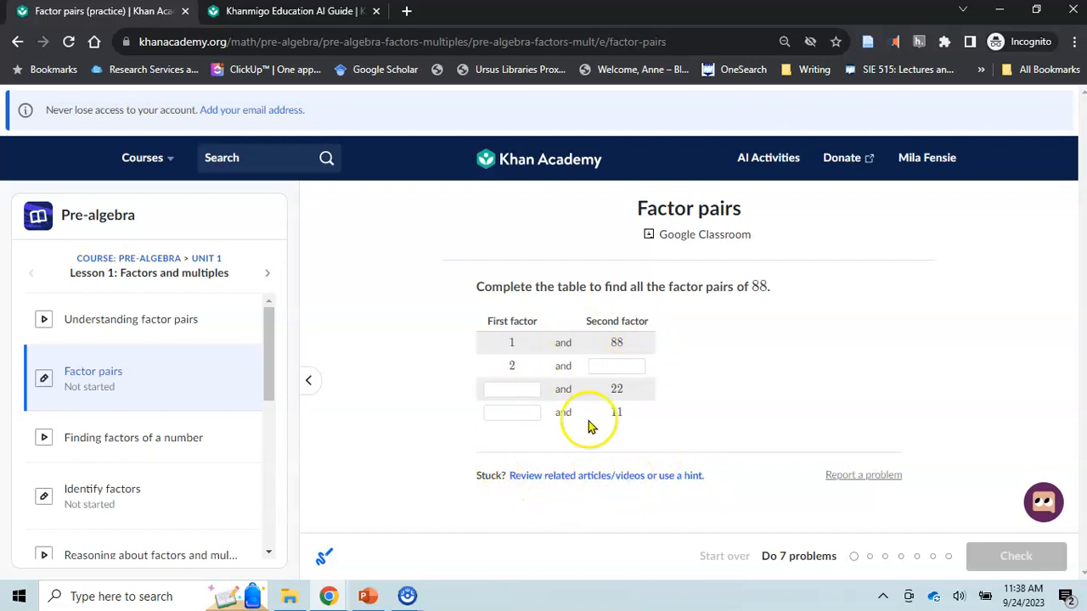
- Ask Khanmigo for help solving the factor pairs problem and answer its questions with 44, 22 and 11
{"action": "left_click", "coordinate": [1047, 506]}
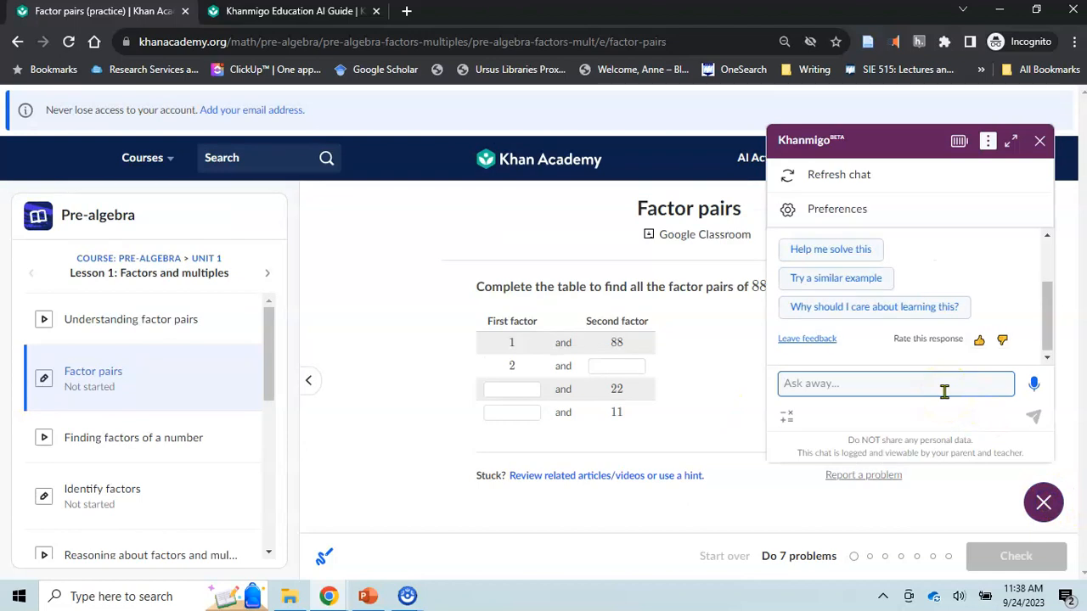
{"action": "left_click", "coordinate": [860, 251]}
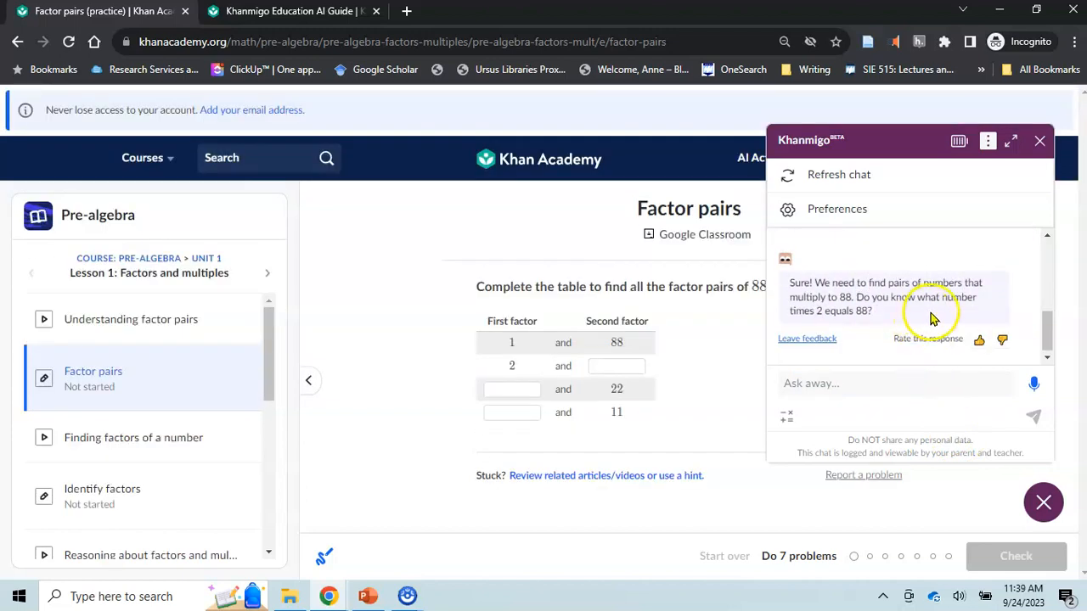
{"action": "left_click", "coordinate": [861, 382]}
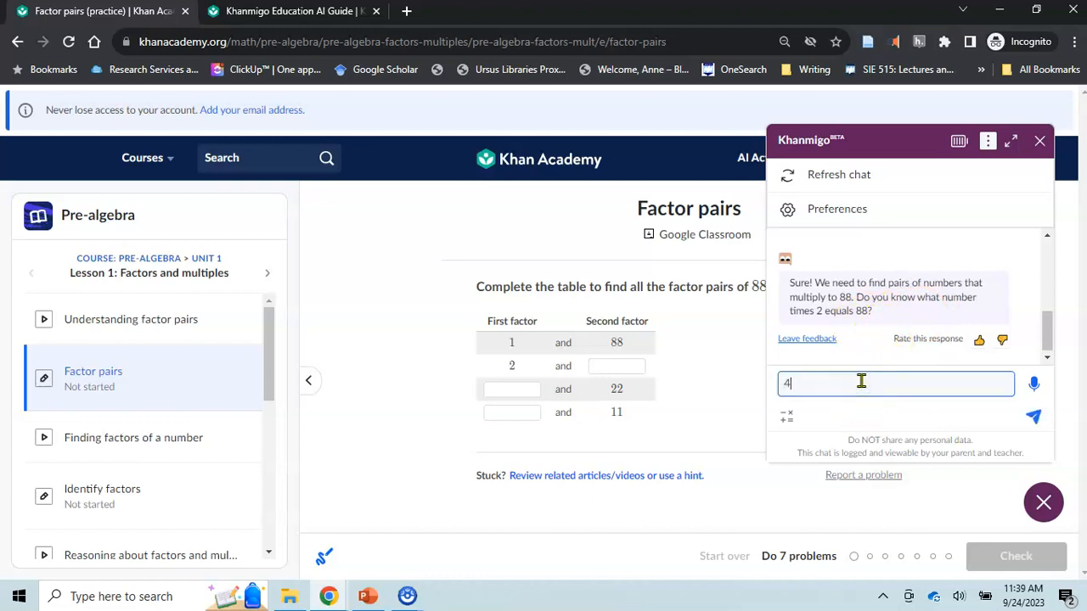
{"action": "key", "text": "Return"}
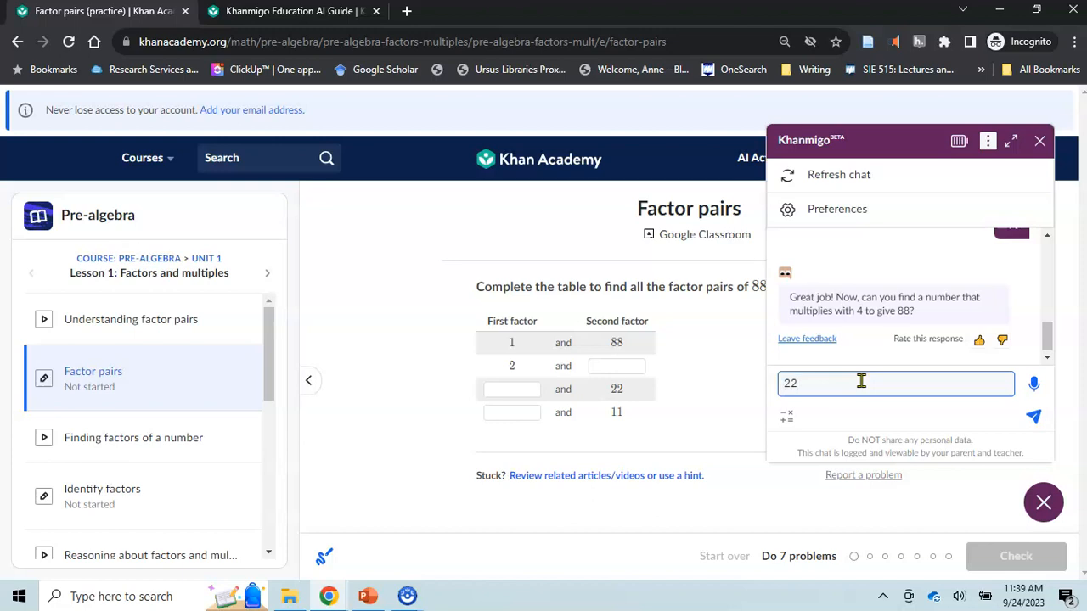
{"action": "key", "text": "Return"}
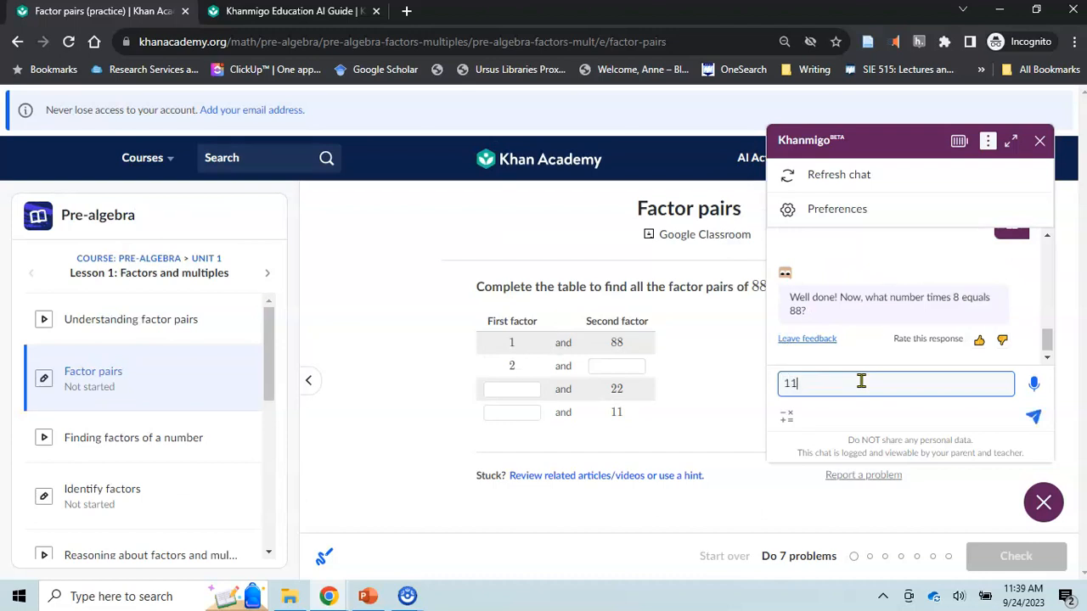
{"action": "key", "text": "Return"}
- Read Khanmigo's steps for finding factor pairs and ask how to fill out this chart
{"action": "left_click", "coordinate": [937, 435]}
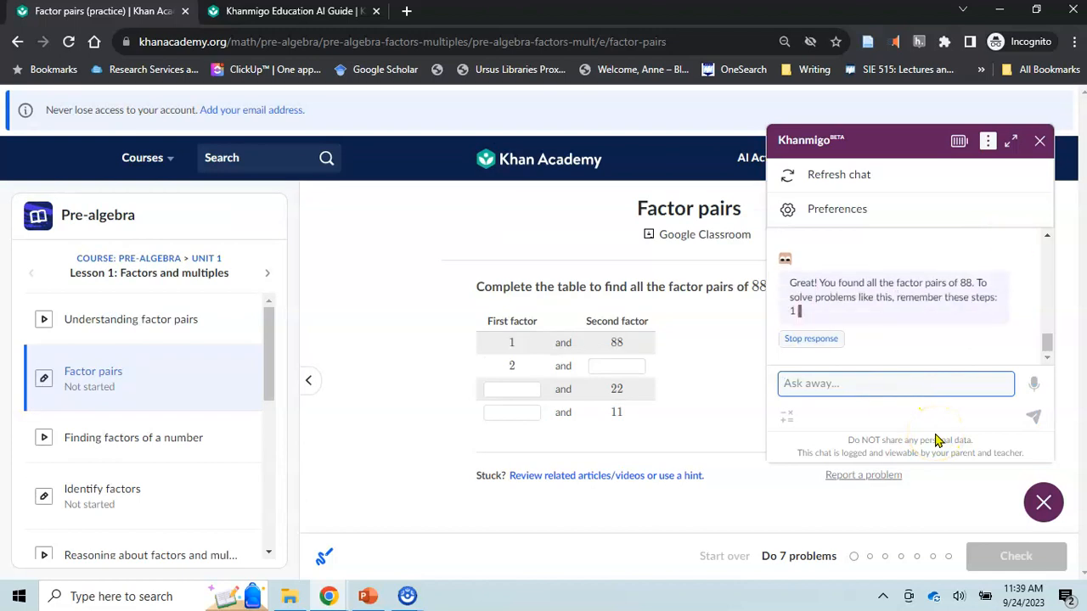
{"action": "scroll", "coordinate": [954, 289], "scroll_direction": "up", "scroll_amount": 1}
{"action": "left_click", "coordinate": [920, 310]}
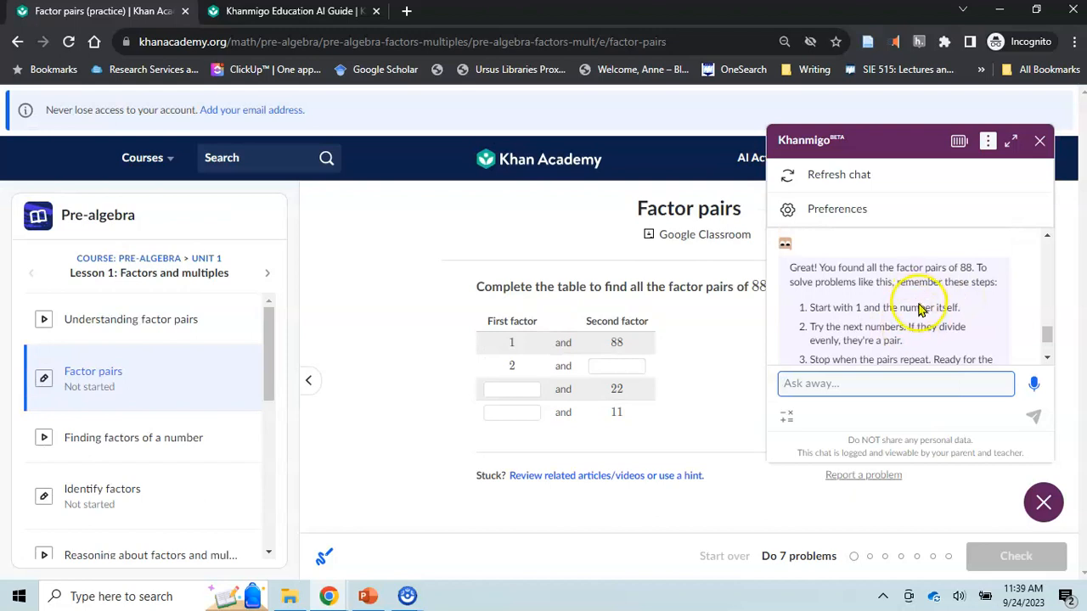
{"action": "scroll", "coordinate": [900, 307], "scroll_direction": "down", "scroll_amount": 1}
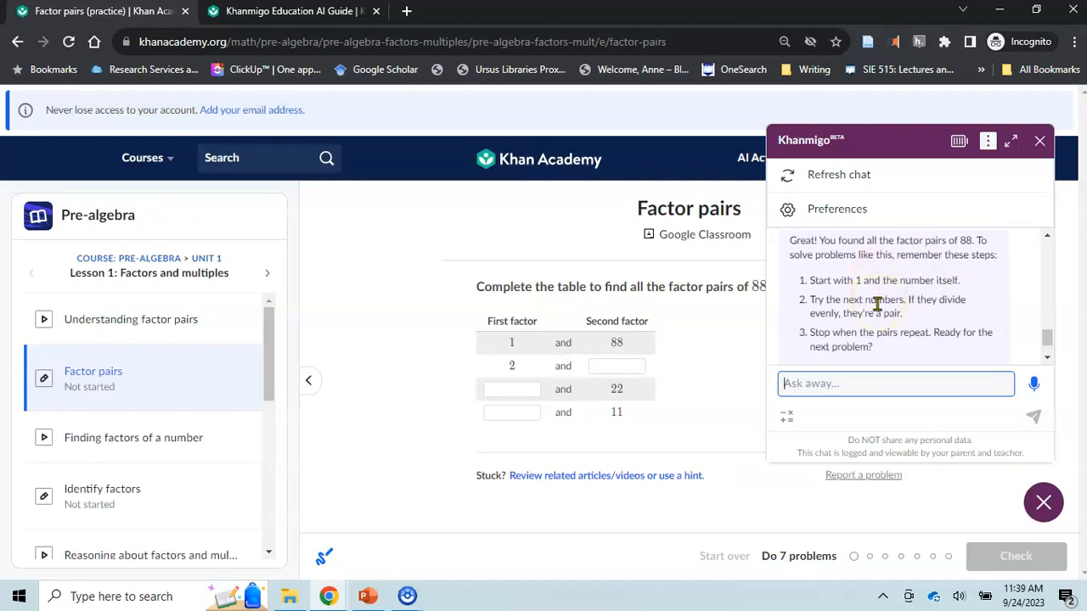
{"action": "scroll", "coordinate": [898, 310], "scroll_direction": "down", "scroll_amount": 1}
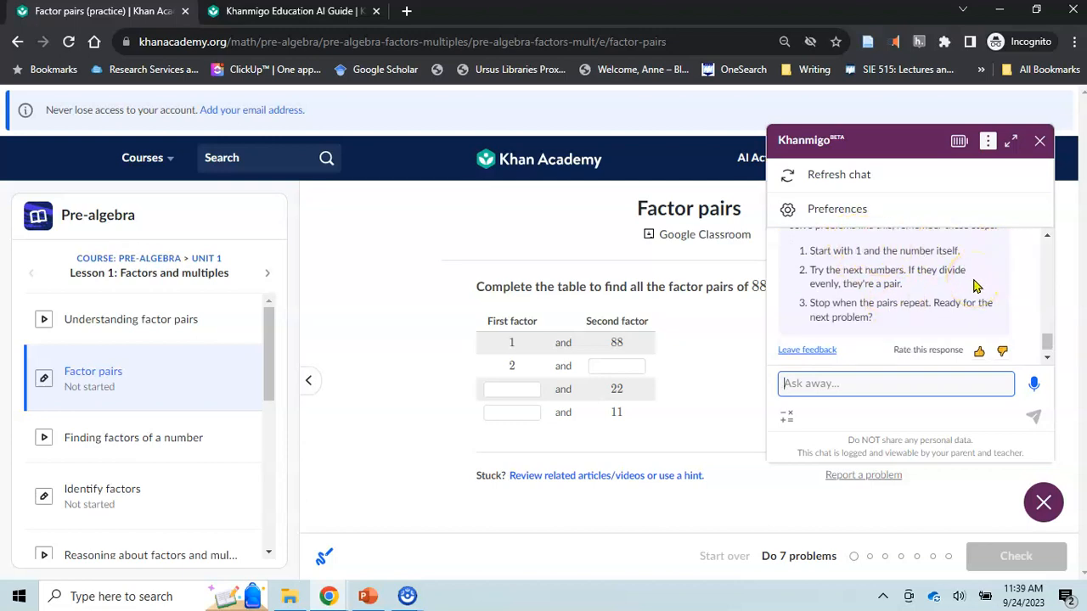
{"action": "scroll", "coordinate": [974, 286], "scroll_direction": "down", "scroll_amount": 1}
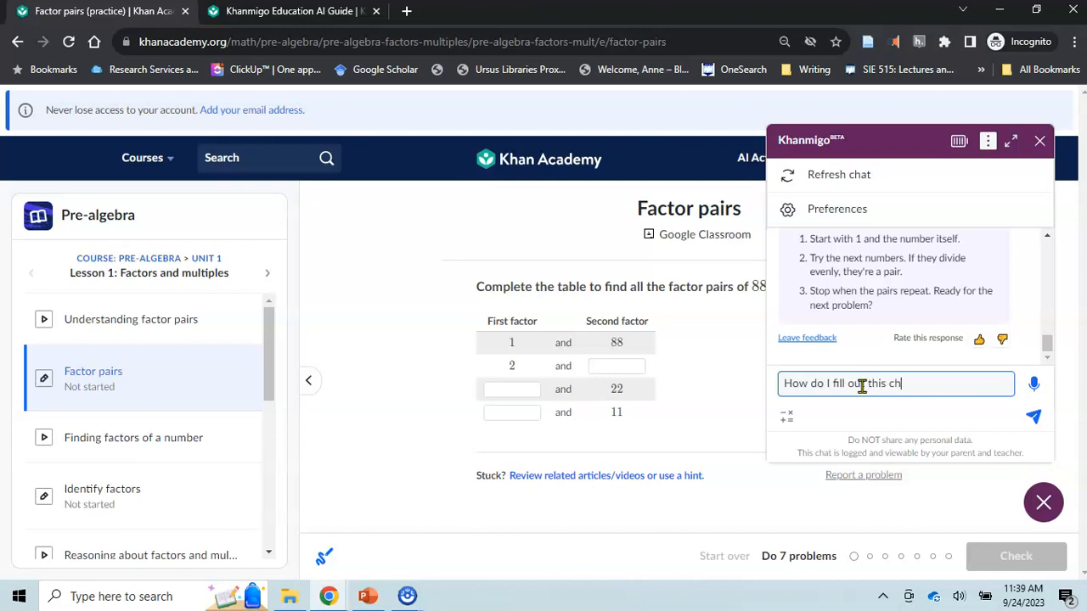
{"action": "key", "text": "Return"}
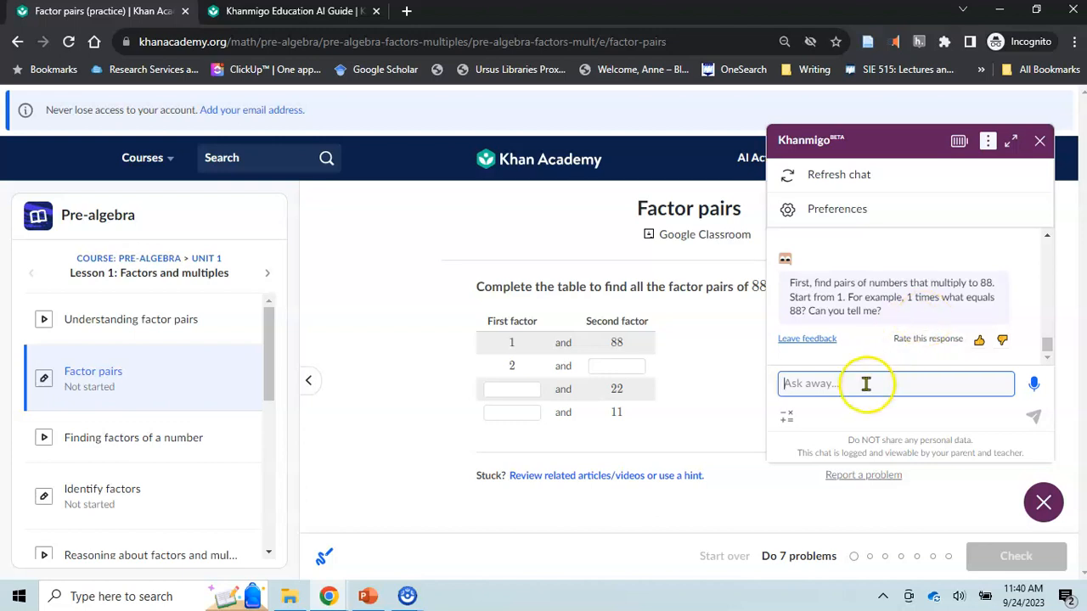
- Answer Khanmigo's questions about what multiplies with 1 and with 2 to give 88, replying 88 and 44
{"action": "type", "text": "88"}
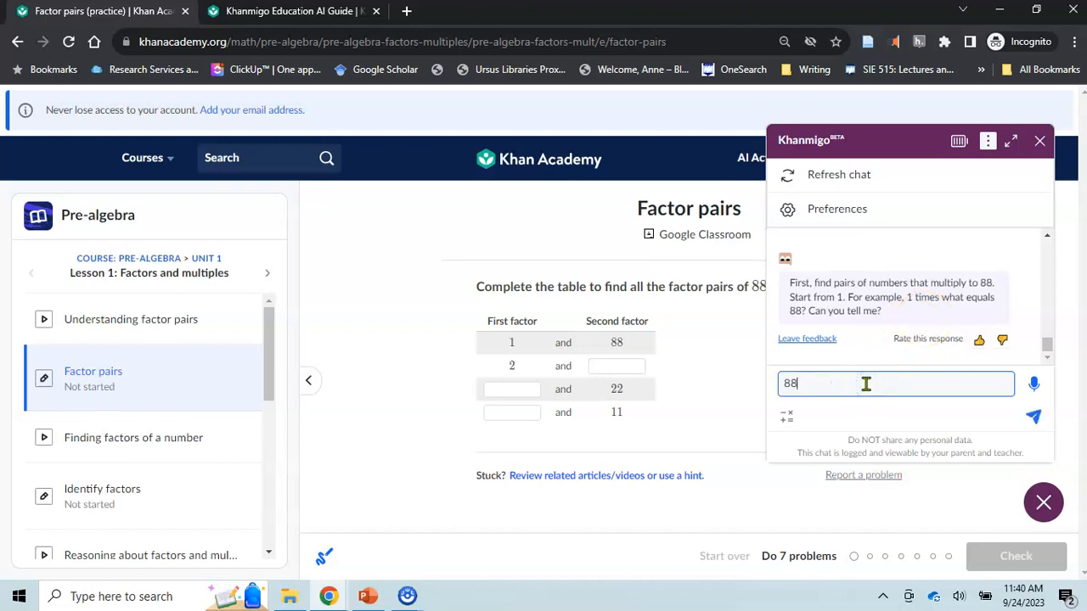
{"action": "key", "text": "Return"}
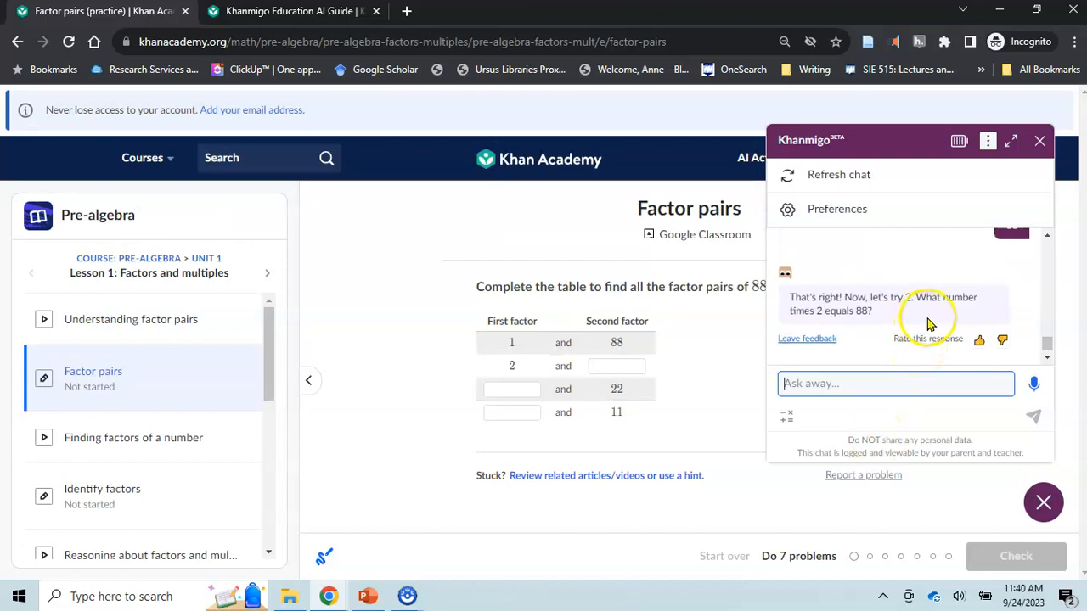
{"action": "left_click", "coordinate": [879, 381]}
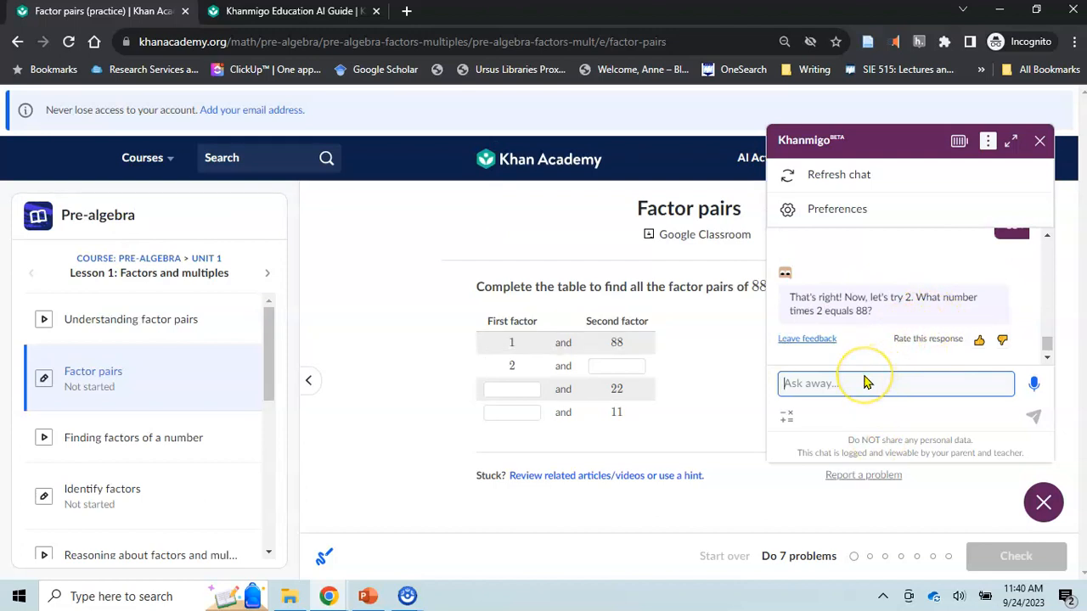
{"action": "key", "text": "Return"}
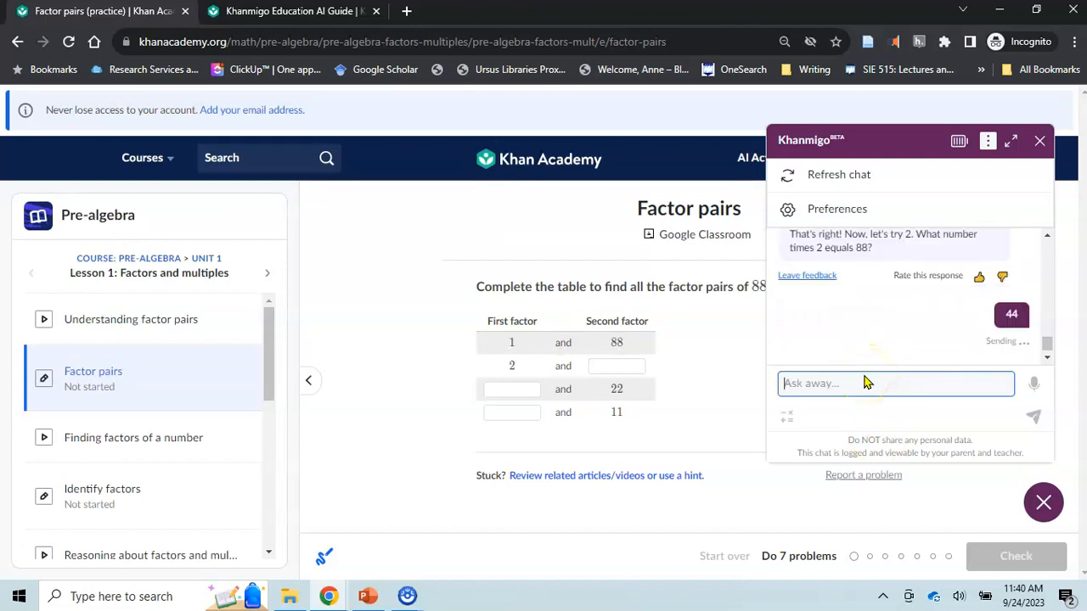
{"action": "left_click", "coordinate": [879, 393]}
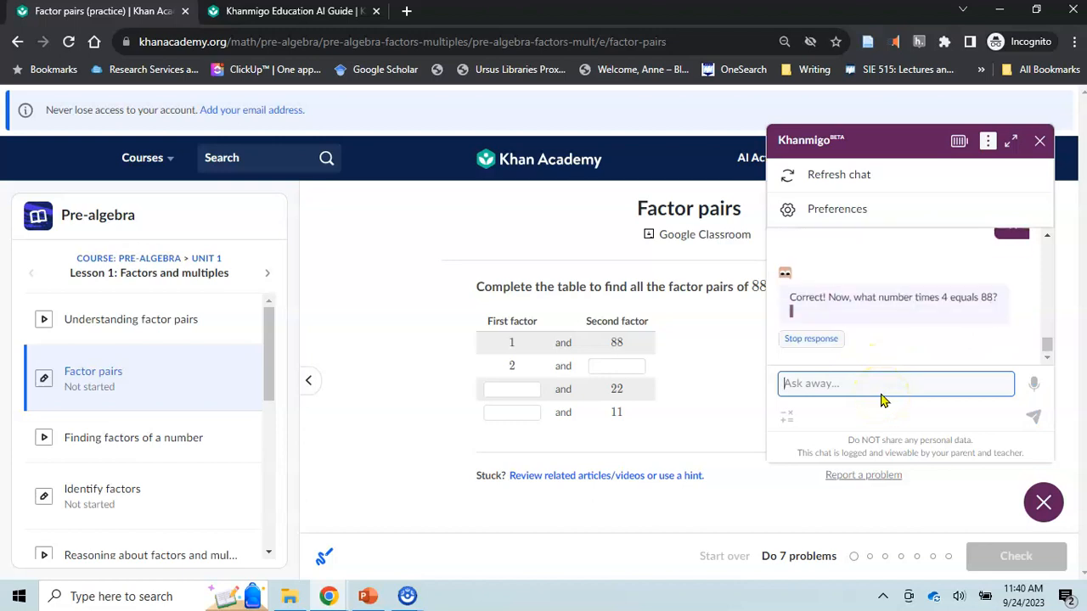
- Ask Khanmigo "Do I put that number in the box?" and enter 44 as the second factor paired with 2
{"action": "left_click", "coordinate": [870, 382]}
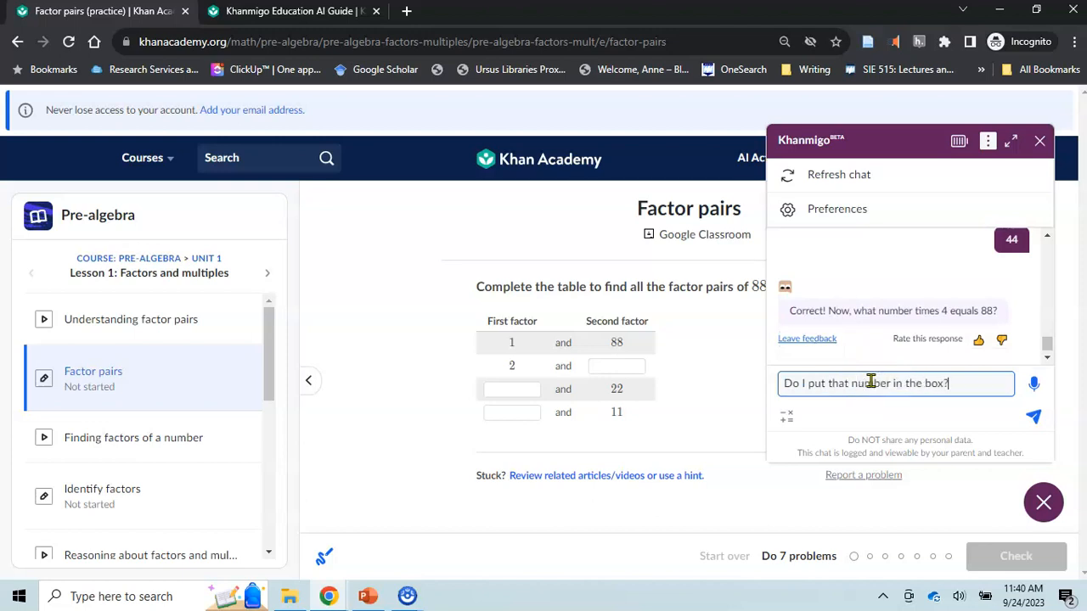
{"action": "key", "text": "Return"}
{"action": "left_click", "coordinate": [878, 430]}
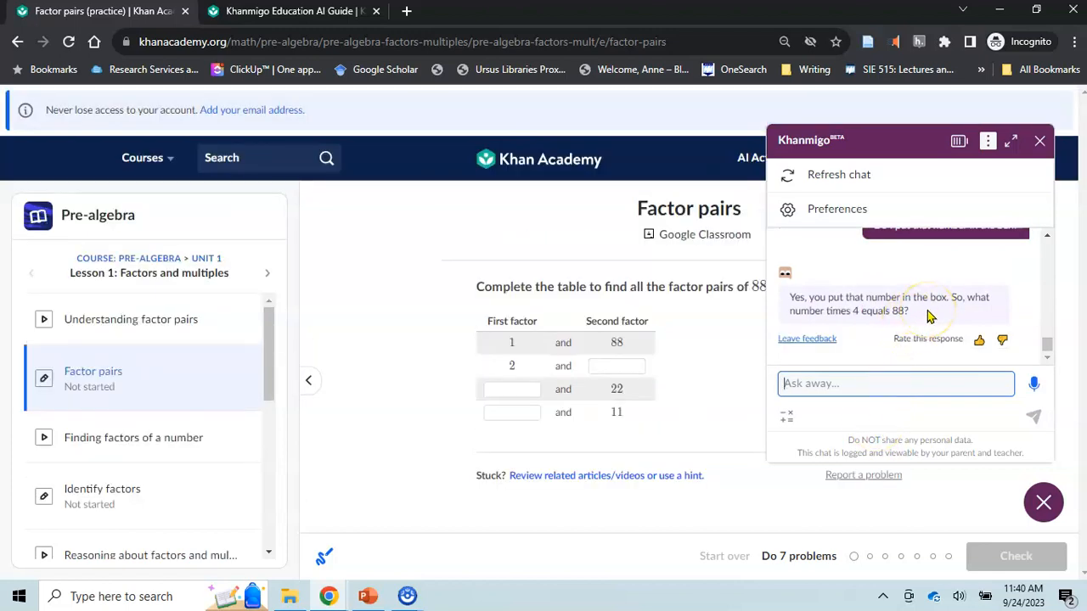
{"action": "left_click", "coordinate": [628, 365]}
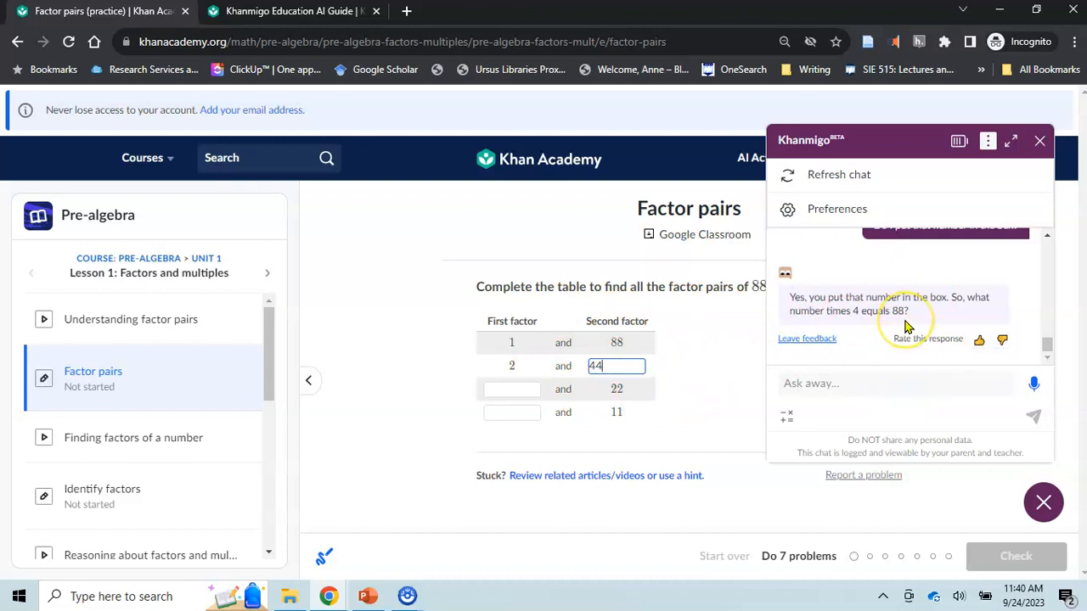
- Use the suggested question "Why should I care about learning this?" and reply to Khanmigo with "I like to play candy crush"
{"action": "scroll", "coordinate": [907, 327], "scroll_direction": "up", "scroll_amount": 10}
{"action": "scroll", "coordinate": [906, 327], "scroll_direction": "up", "scroll_amount": 5}
{"action": "scroll", "coordinate": [907, 327], "scroll_direction": "down", "scroll_amount": 2}
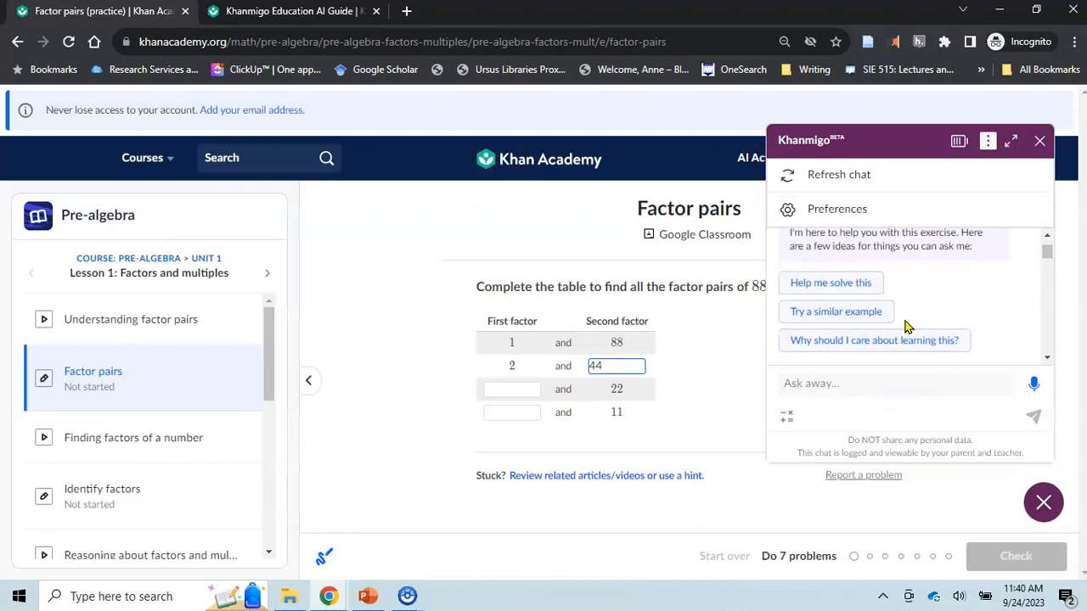
{"action": "left_click", "coordinate": [860, 336]}
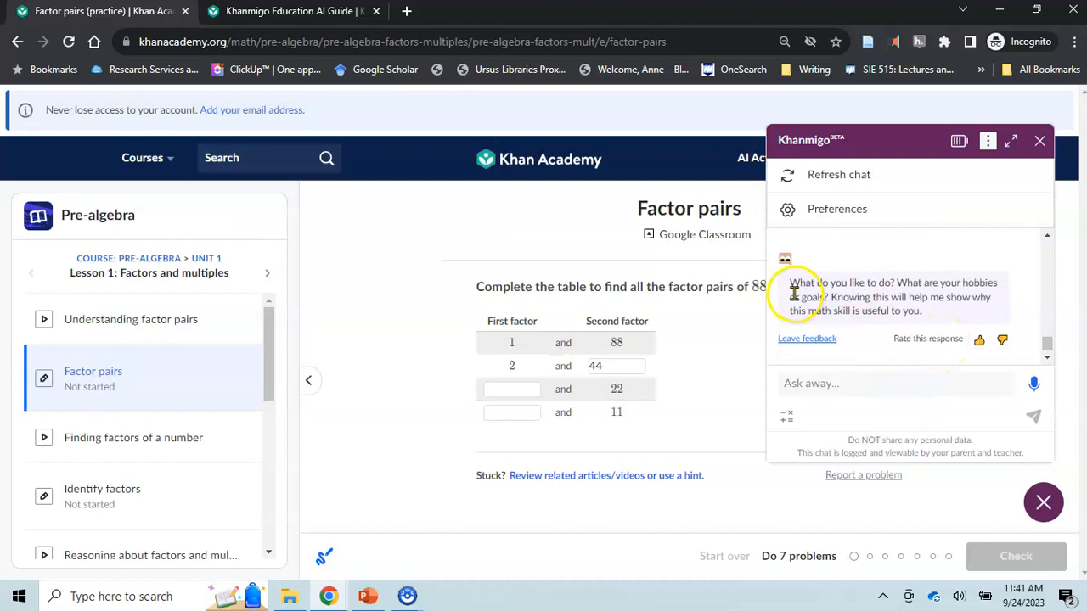
{"action": "left_click", "coordinate": [840, 382]}
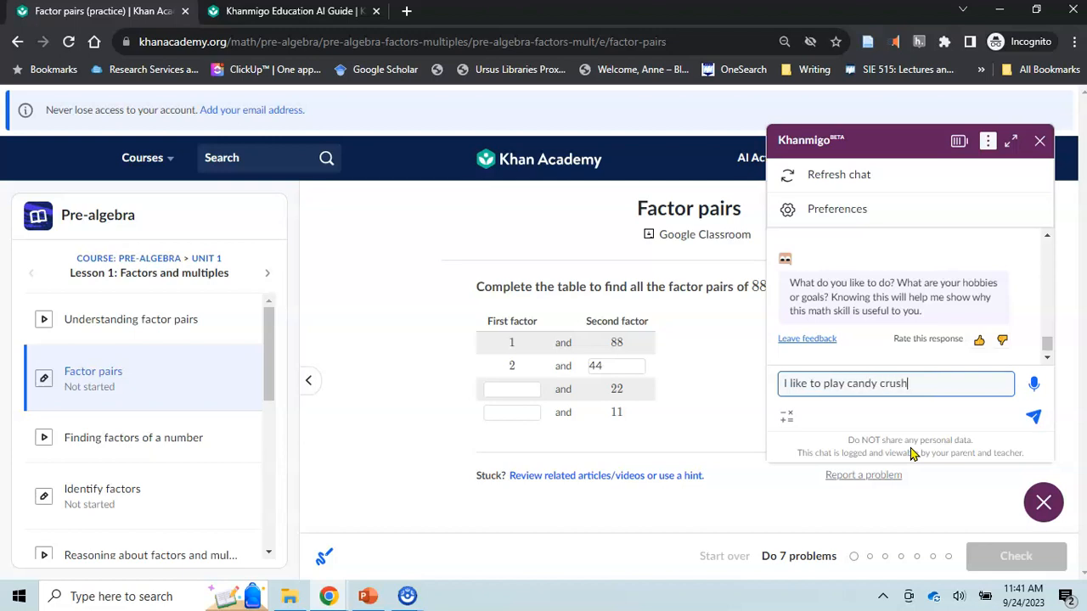
{"action": "key", "text": "Return"}
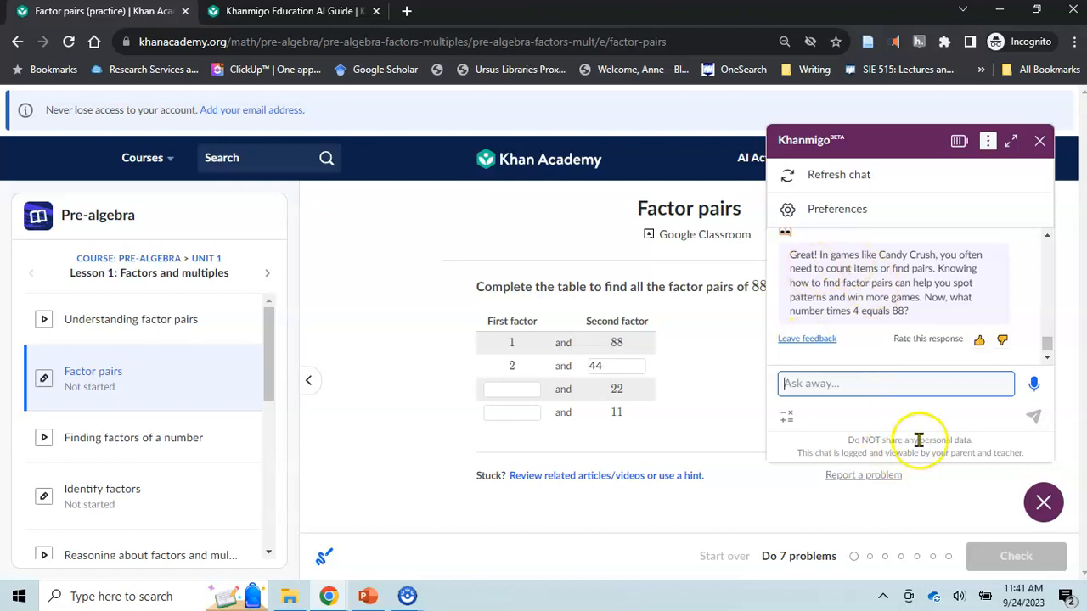
- Look back through the earlier messages of the Khanmigo conversation
{"action": "scroll", "coordinate": [897, 310], "scroll_direction": "up", "scroll_amount": 1}
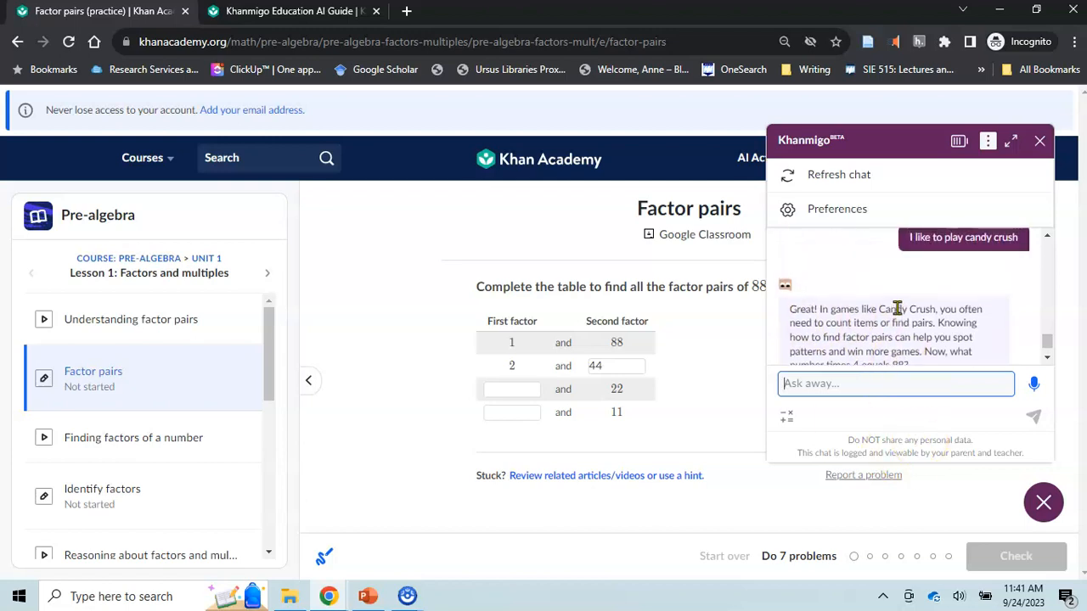
{"action": "scroll", "coordinate": [897, 310], "scroll_direction": "up", "scroll_amount": 5}
{"action": "scroll", "coordinate": [898, 311], "scroll_direction": "up", "scroll_amount": 8}
{"action": "scroll", "coordinate": [898, 308], "scroll_direction": "up", "scroll_amount": 5}
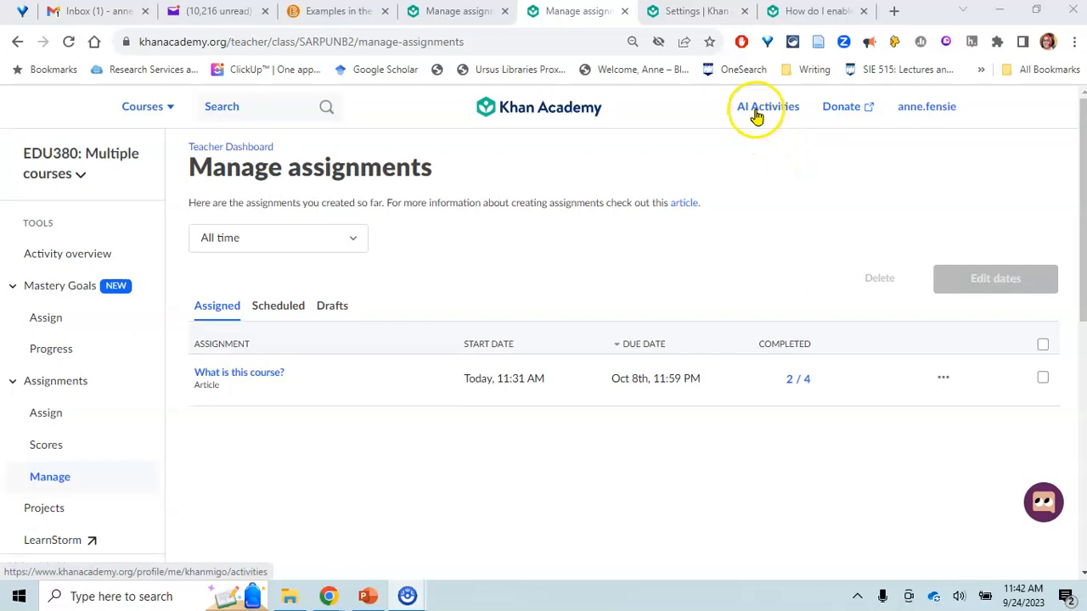
- Open the Khanmigo chat on the Manage assignments page and turn on student mode
{"action": "left_click", "coordinate": [1043, 504]}
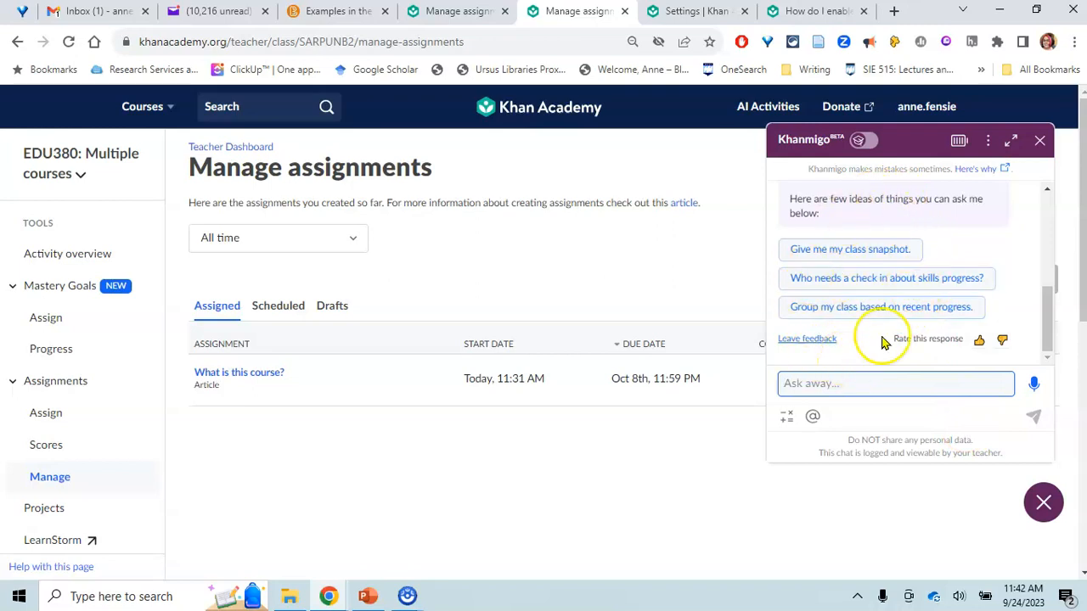
{"action": "left_click", "coordinate": [866, 143]}
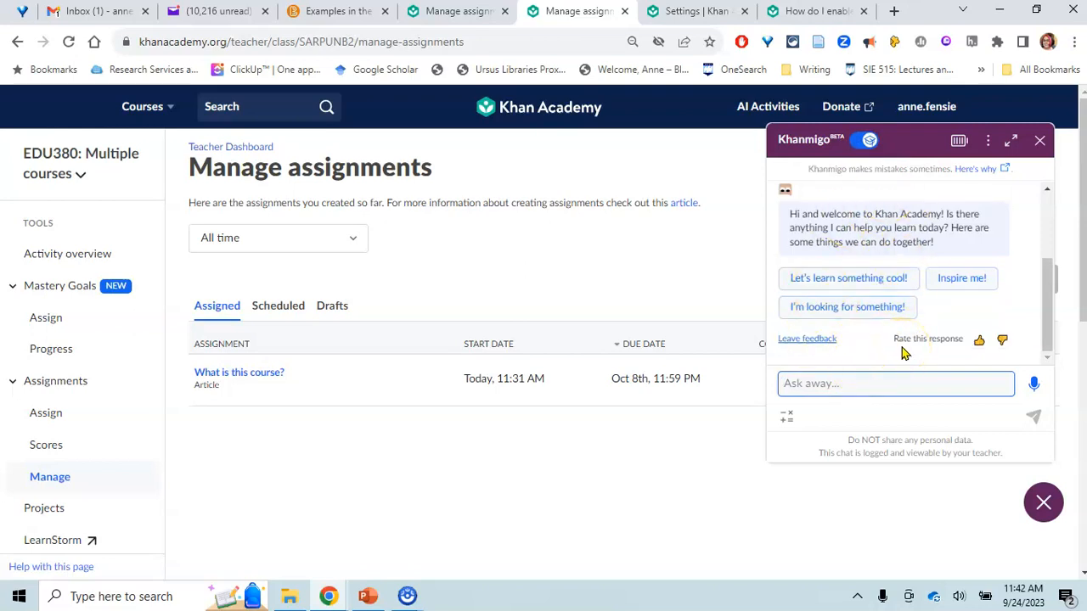
- Open the assigned article "What is this course?" and view Khanmigo's suggestions for it with student mode on
{"action": "left_click", "coordinate": [248, 377]}
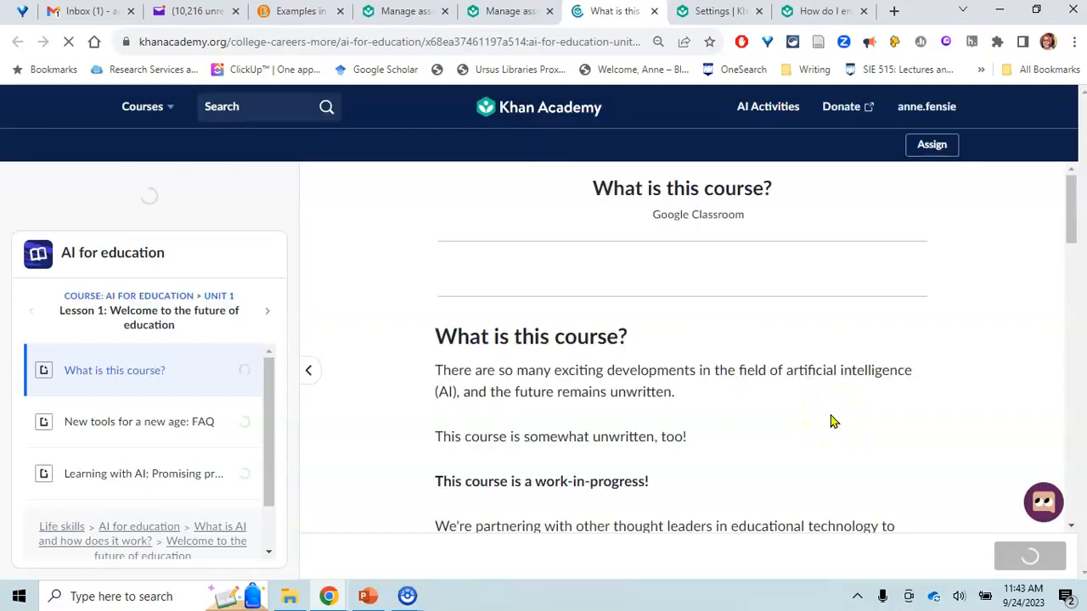
{"action": "left_click", "coordinate": [1044, 502]}
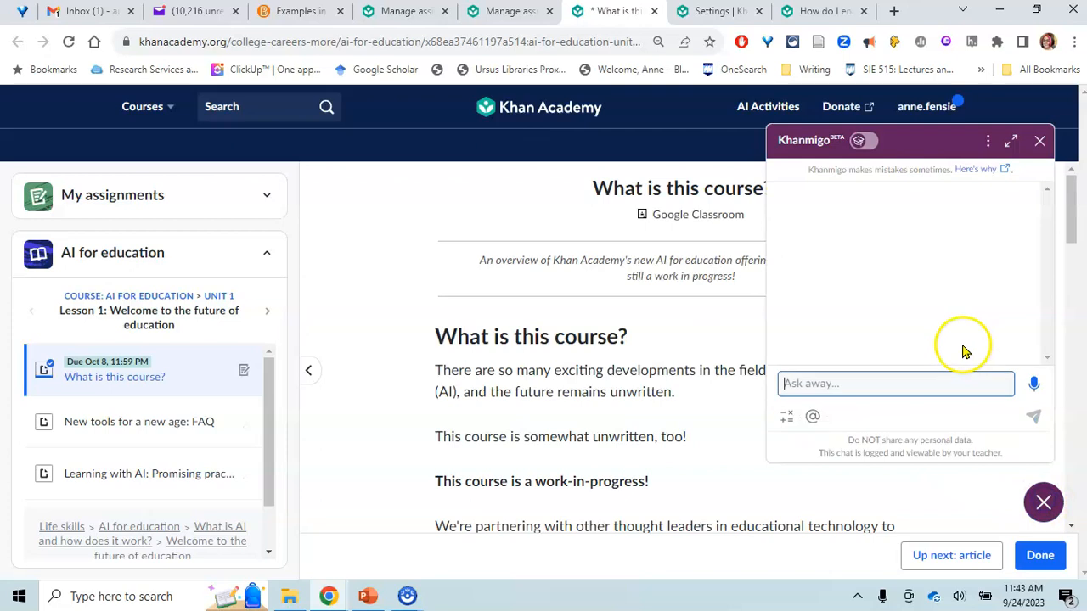
{"action": "left_click", "coordinate": [862, 140]}
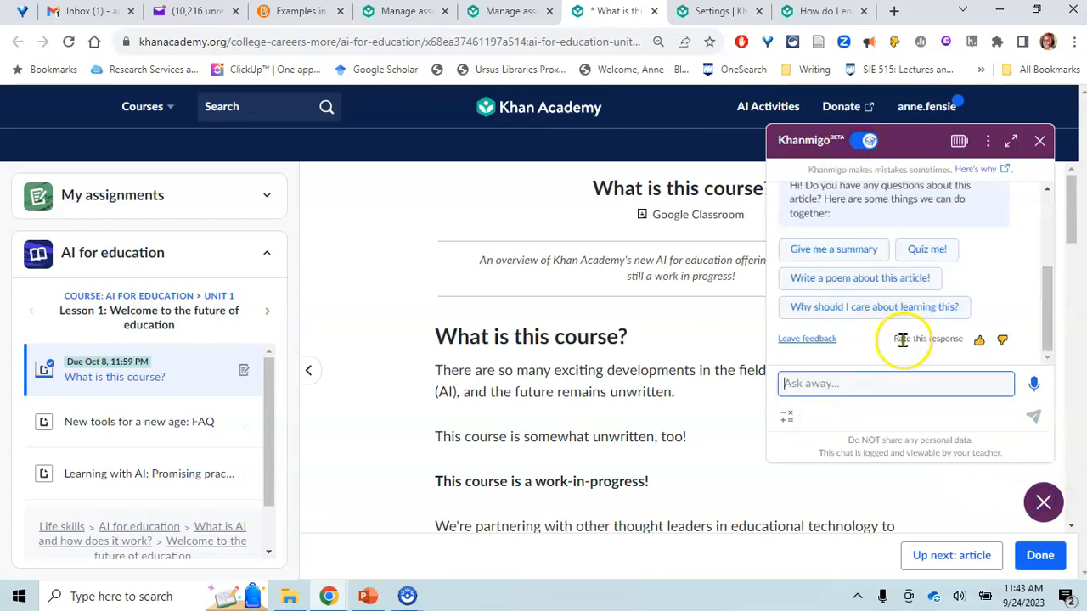
{"action": "scroll", "coordinate": [929, 286], "scroll_direction": "up", "scroll_amount": 1}
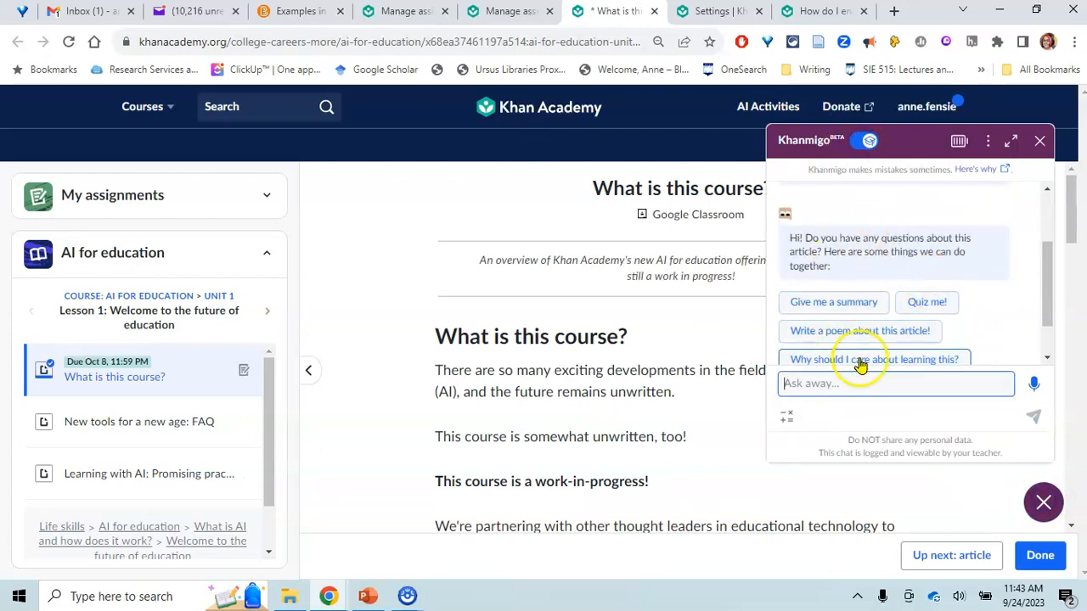
{"action": "scroll", "coordinate": [860, 363], "scroll_direction": "down", "scroll_amount": 1}
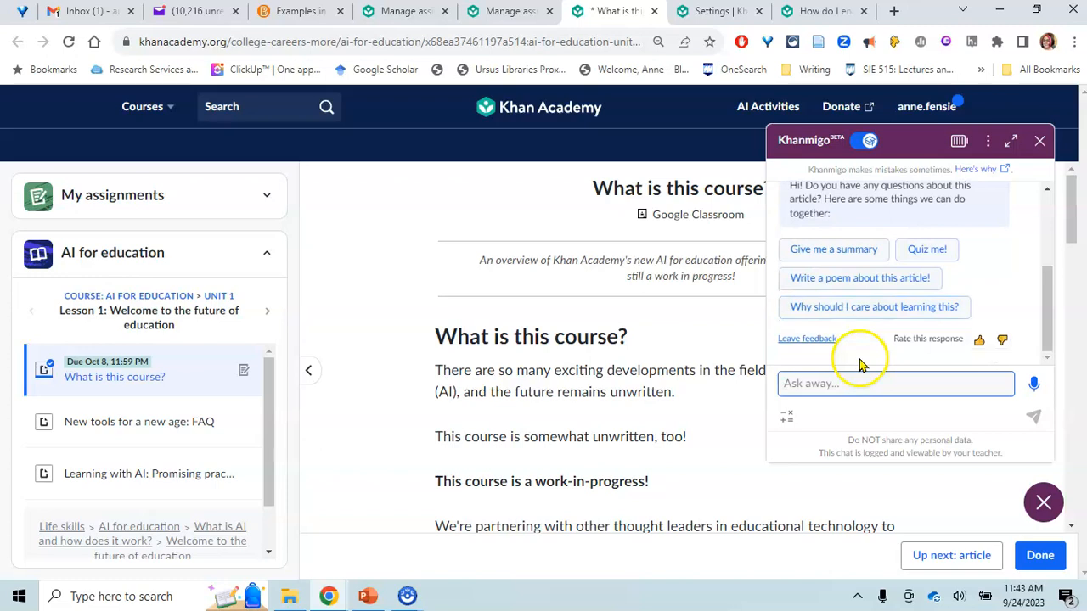
- Turn student mode off in Khanmigo and look through the teacher suggestions for the article
{"action": "left_click", "coordinate": [860, 145]}
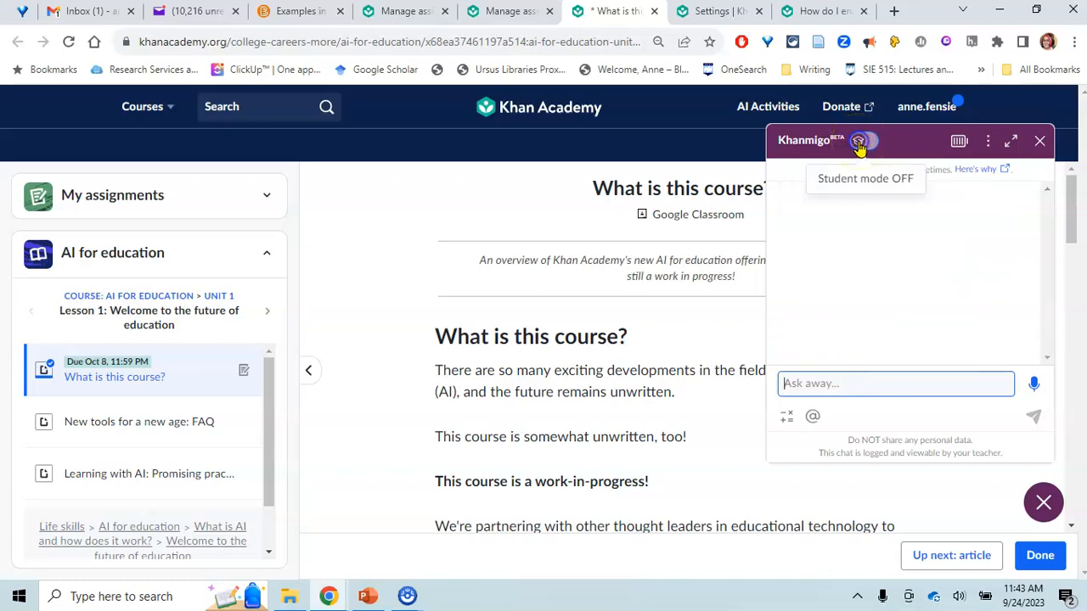
{"action": "scroll", "coordinate": [987, 238], "scroll_direction": "up", "scroll_amount": 2}
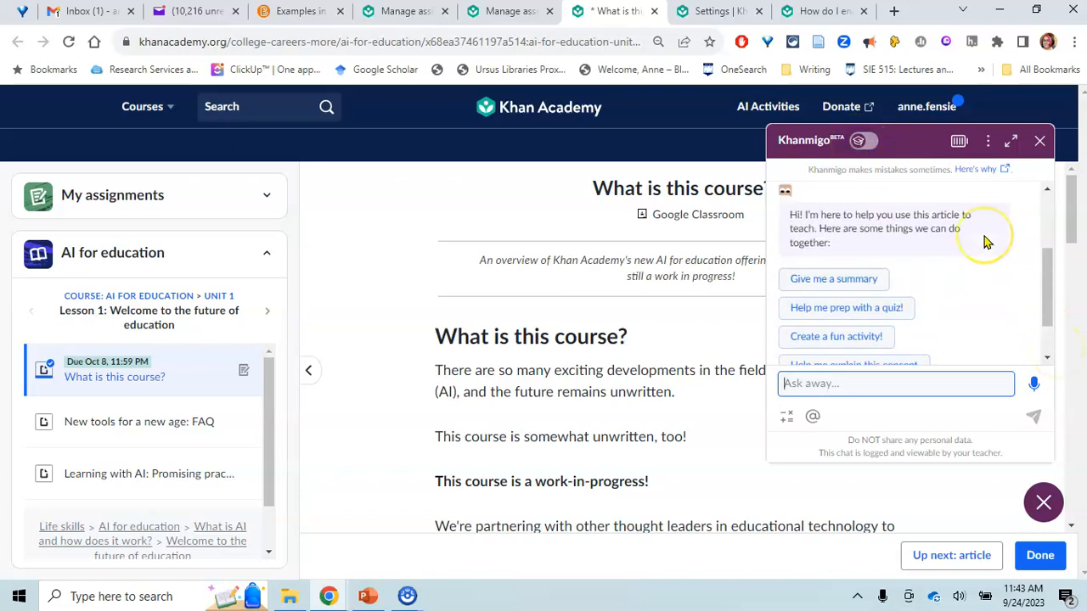
{"action": "scroll", "coordinate": [985, 242], "scroll_direction": "down", "scroll_amount": 1}
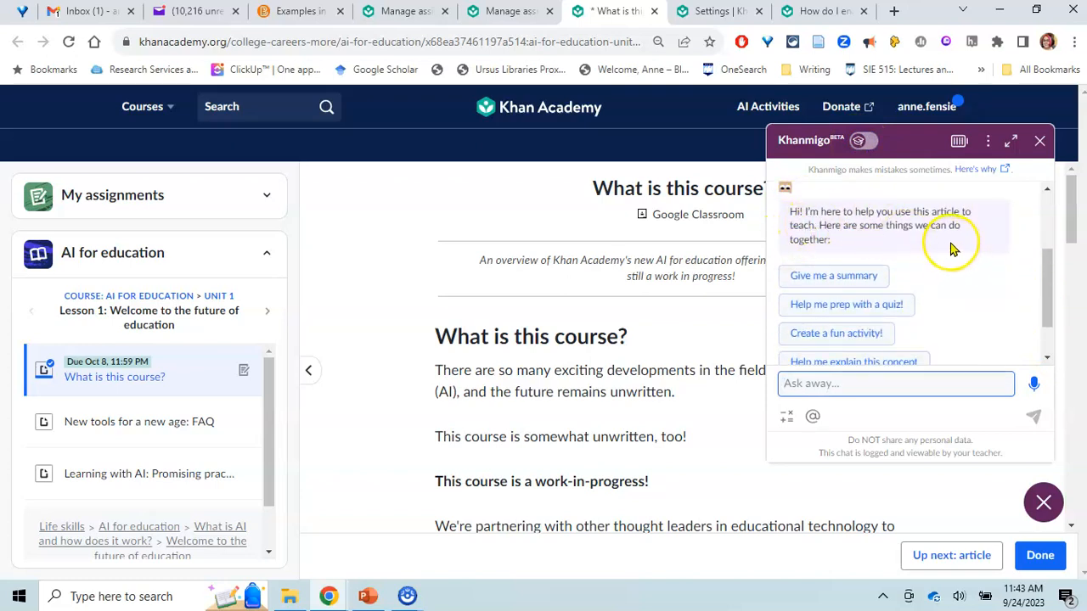
{"action": "scroll", "coordinate": [952, 260], "scroll_direction": "down", "scroll_amount": 1}
{"action": "scroll", "coordinate": [953, 261], "scroll_direction": "down", "scroll_amount": 2}
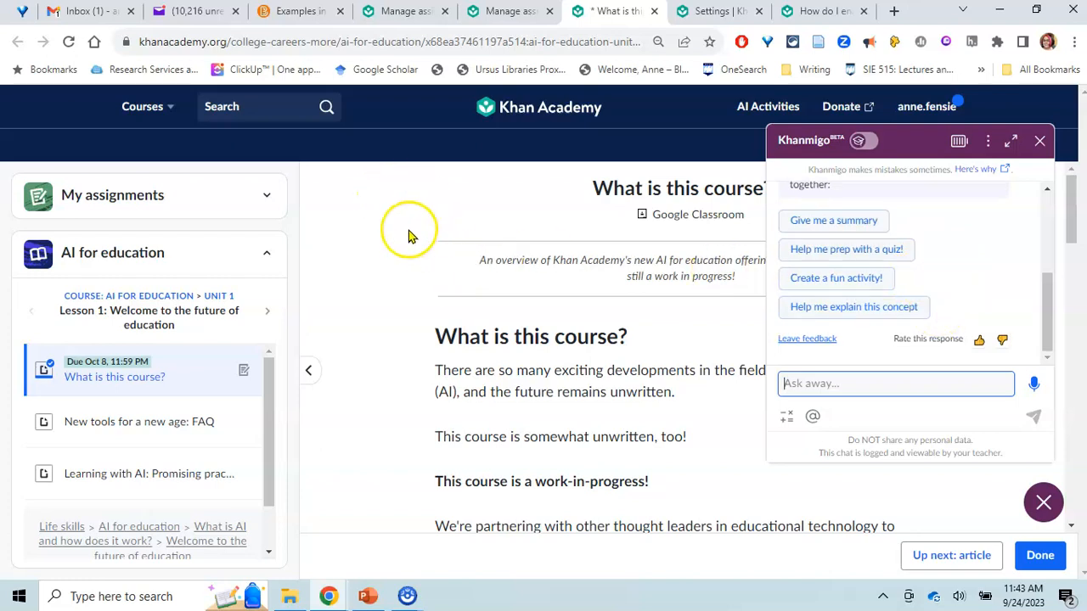
- Open the video "Introduction to metabolism: Anabolism and catabolism" in Unit 3: Energy and transport of the High school biology course
{"action": "left_click", "coordinate": [166, 110]}
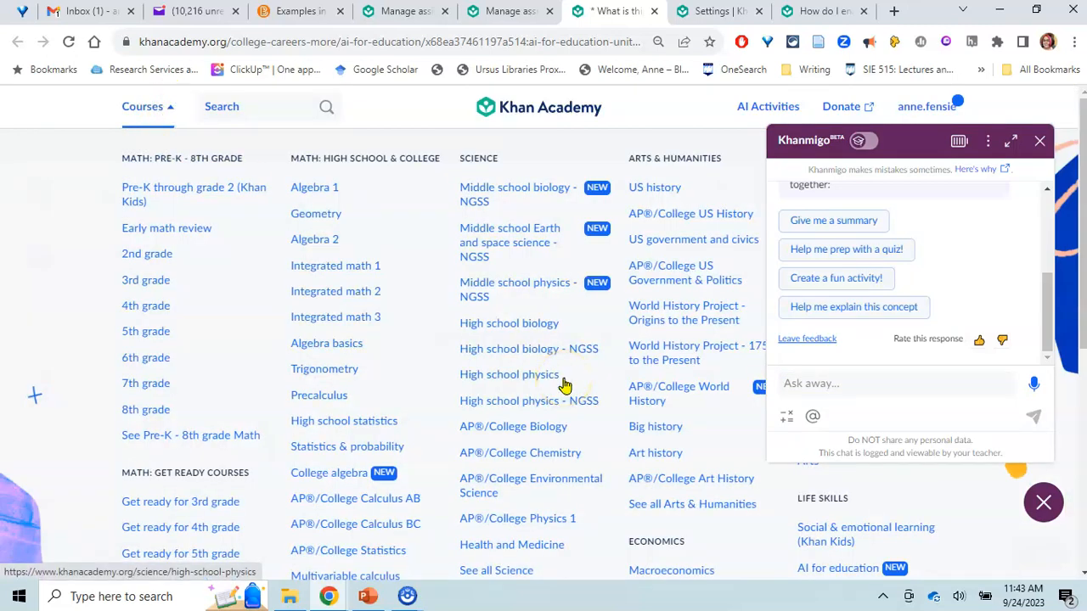
{"action": "left_click", "coordinate": [528, 325]}
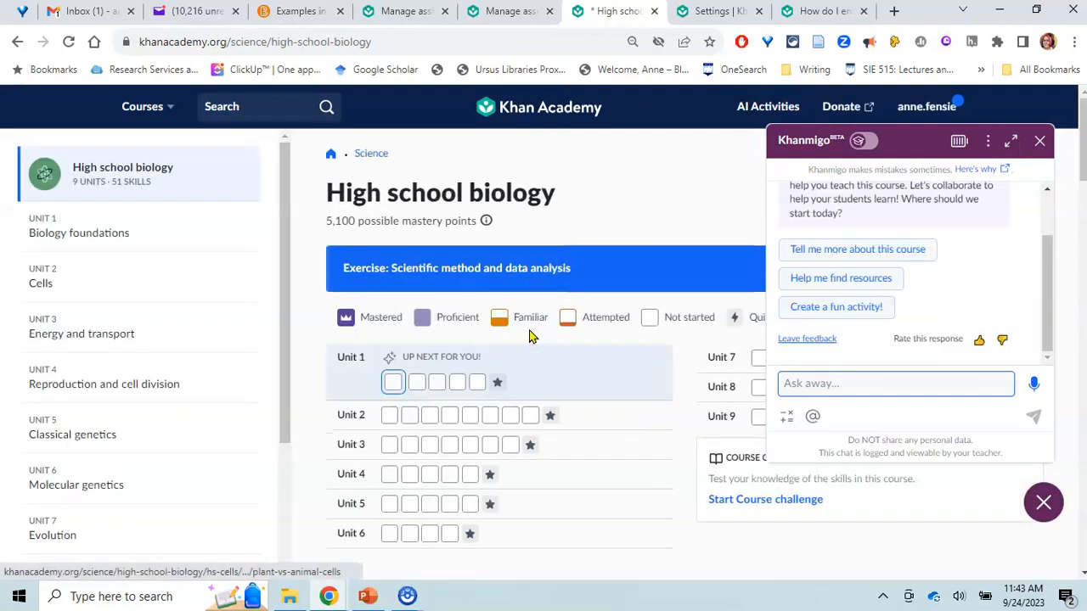
{"action": "scroll", "coordinate": [565, 473], "scroll_direction": "down", "scroll_amount": 1}
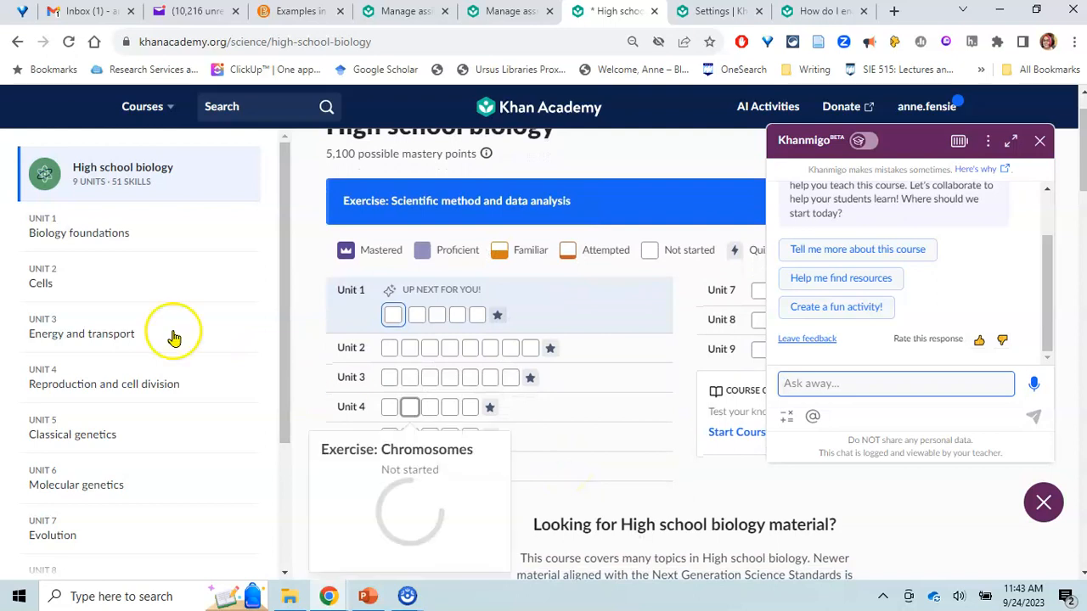
{"action": "left_click", "coordinate": [51, 333]}
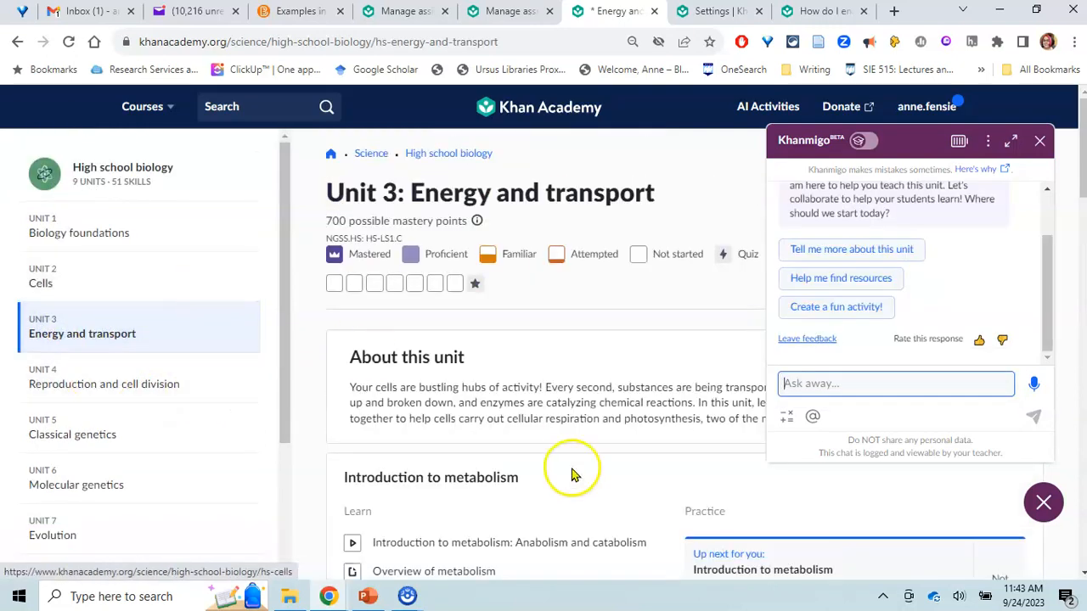
{"action": "scroll", "coordinate": [569, 473], "scroll_direction": "down", "scroll_amount": 3}
{"action": "left_click", "coordinate": [512, 324]}
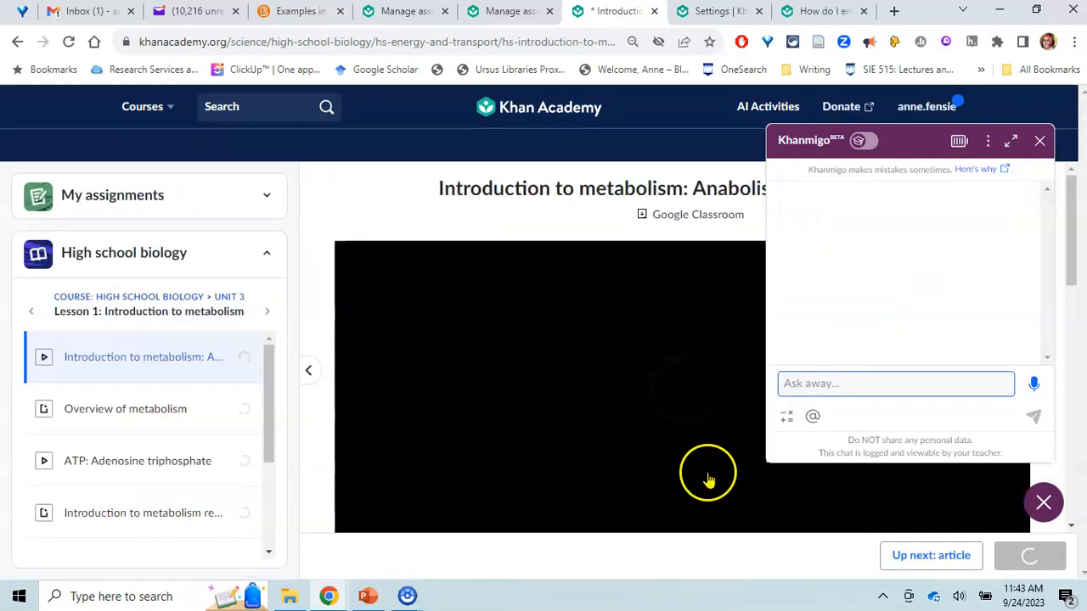
- Look over the metabolism video page and send Khanmigo the suggested request "Help me write a lesson plan!"
{"action": "scroll", "coordinate": [709, 480], "scroll_direction": "down", "scroll_amount": 3}
{"action": "scroll", "coordinate": [709, 480], "scroll_direction": "down", "scroll_amount": 3}
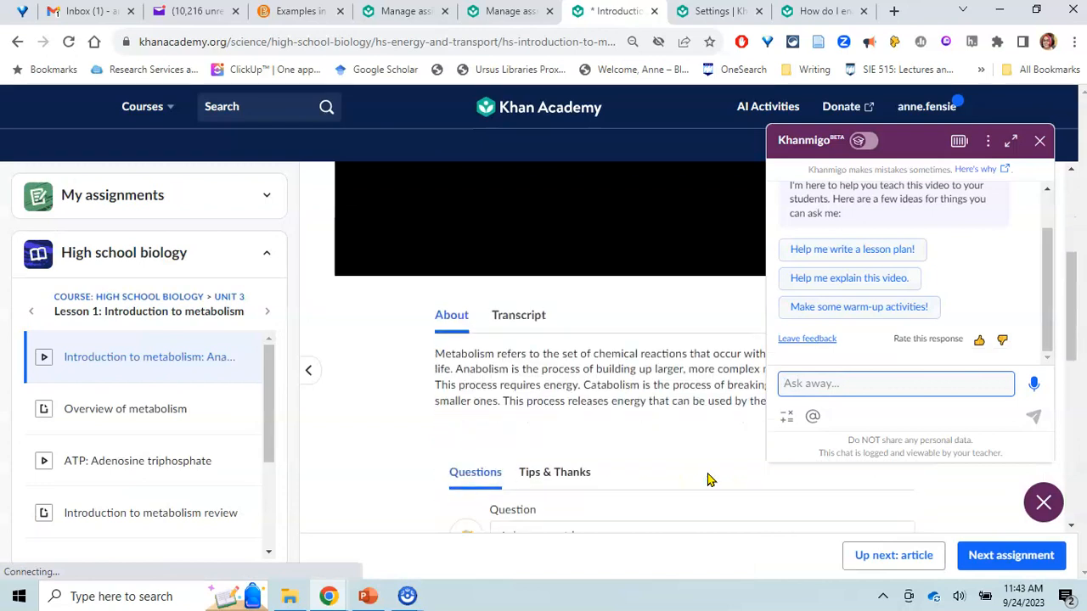
{"action": "scroll", "coordinate": [709, 479], "scroll_direction": "up", "scroll_amount": 3}
{"action": "scroll", "coordinate": [709, 479], "scroll_direction": "up", "scroll_amount": 2}
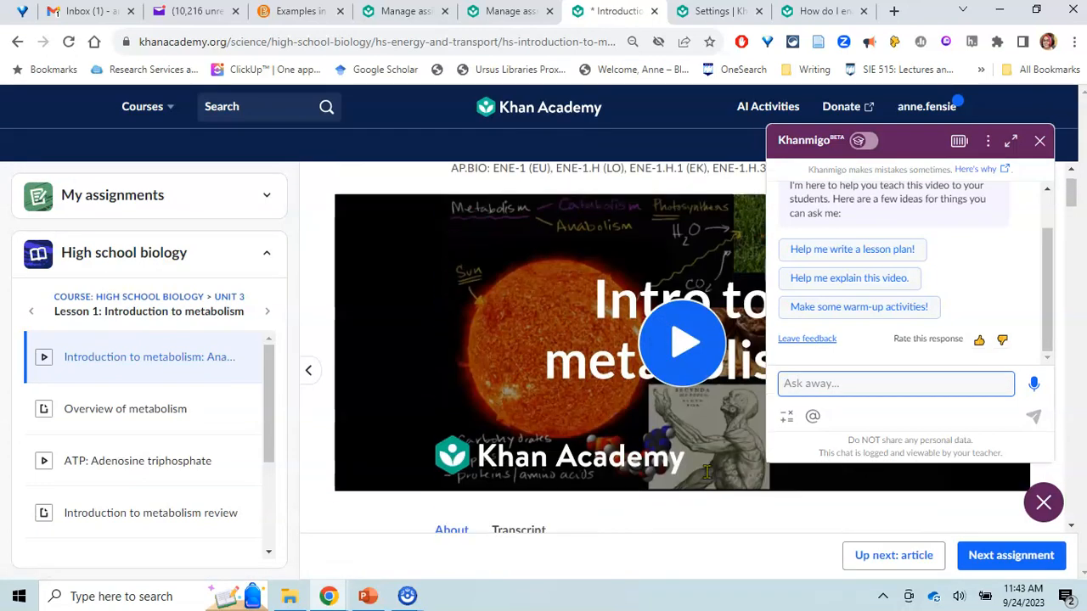
{"action": "left_click", "coordinate": [899, 373]}
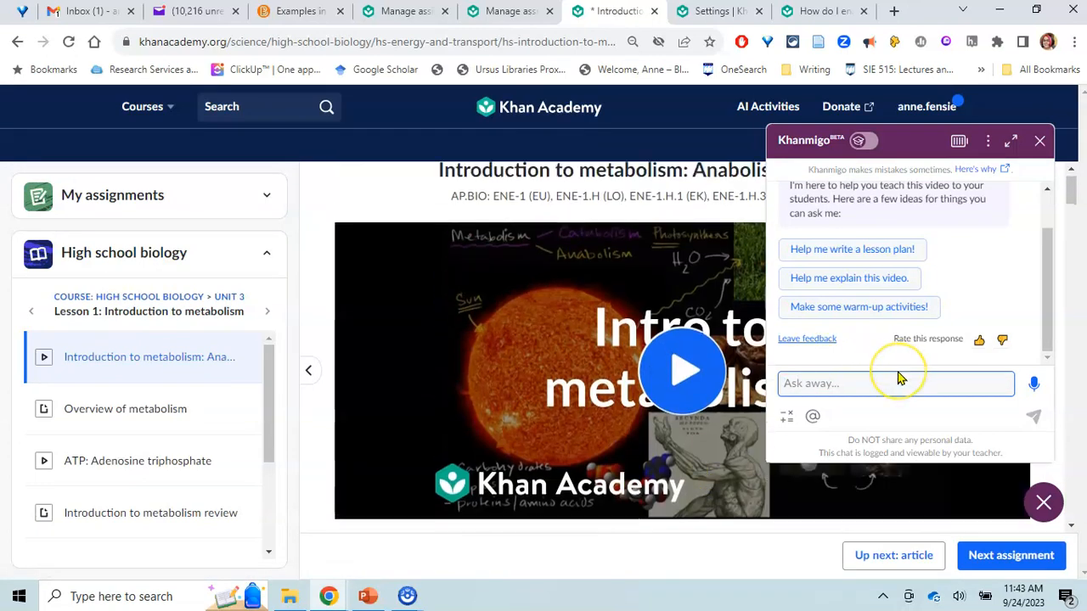
{"action": "left_click", "coordinate": [829, 252]}
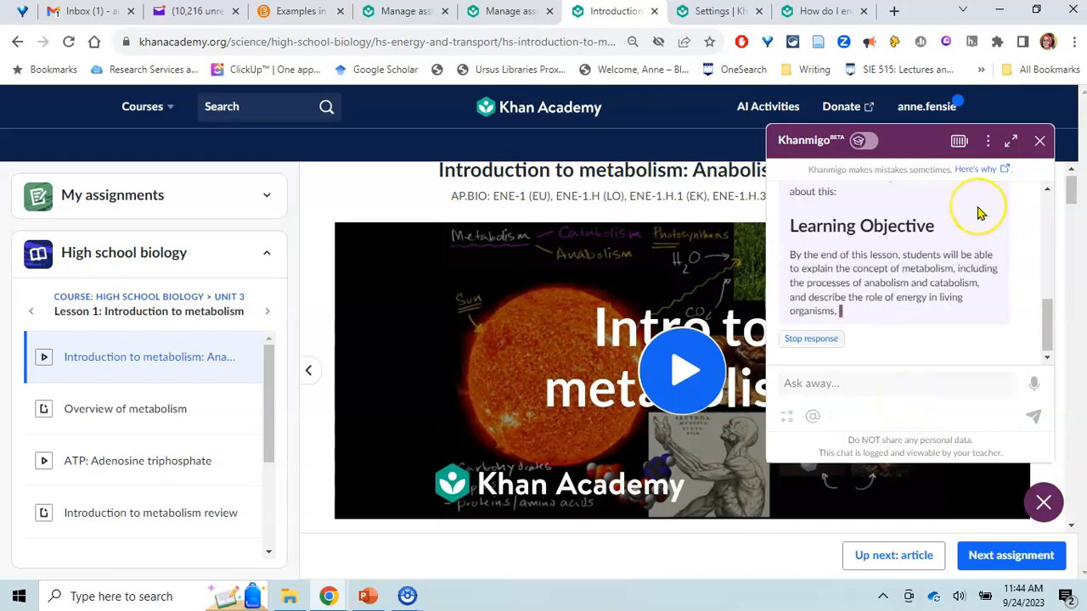
- Read through Khanmigo's lesson plan reply, including the proposed learning objective and its closing question
{"action": "scroll", "coordinate": [978, 213], "scroll_direction": "up", "scroll_amount": 3}
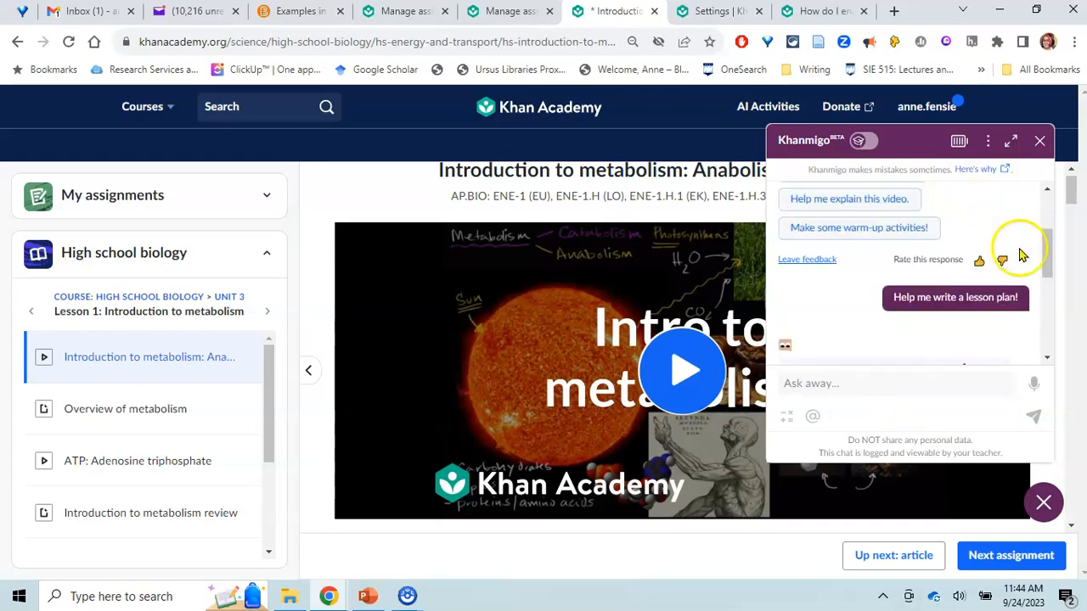
{"action": "scroll", "coordinate": [993, 255], "scroll_direction": "up", "scroll_amount": 1}
{"action": "scroll", "coordinate": [973, 287], "scroll_direction": "down", "scroll_amount": 2}
{"action": "scroll", "coordinate": [973, 292], "scroll_direction": "down", "scroll_amount": 2}
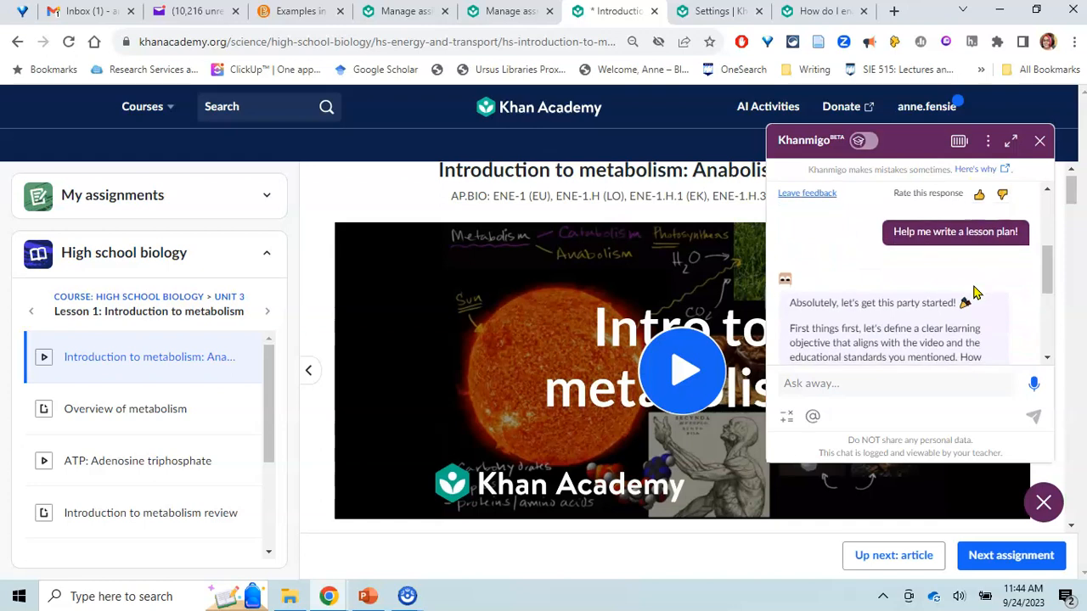
{"action": "scroll", "coordinate": [974, 291], "scroll_direction": "down", "scroll_amount": 1}
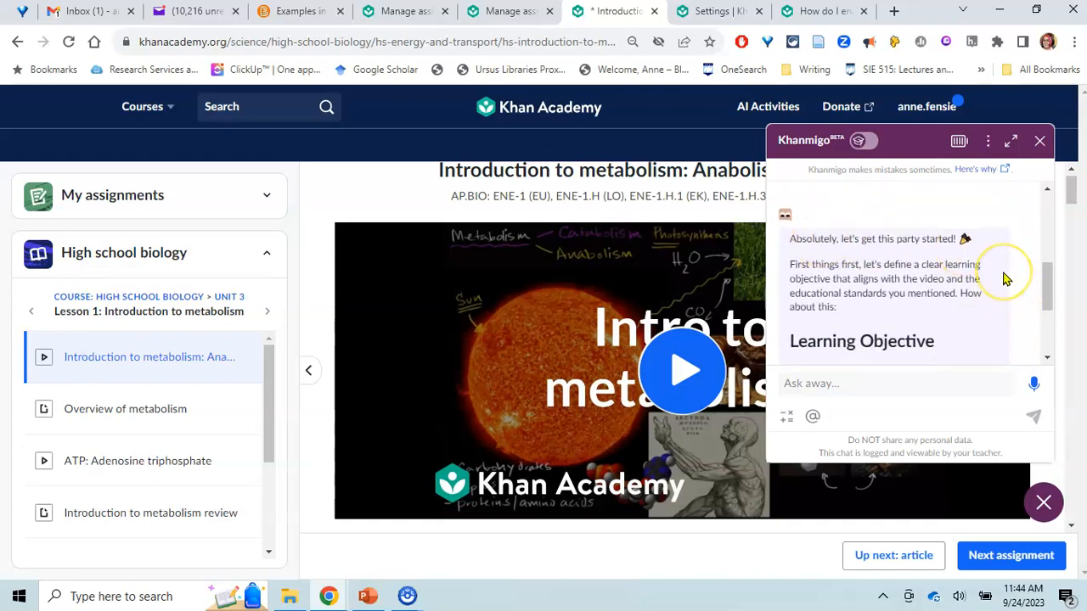
{"action": "scroll", "coordinate": [1002, 280], "scroll_direction": "down", "scroll_amount": 2}
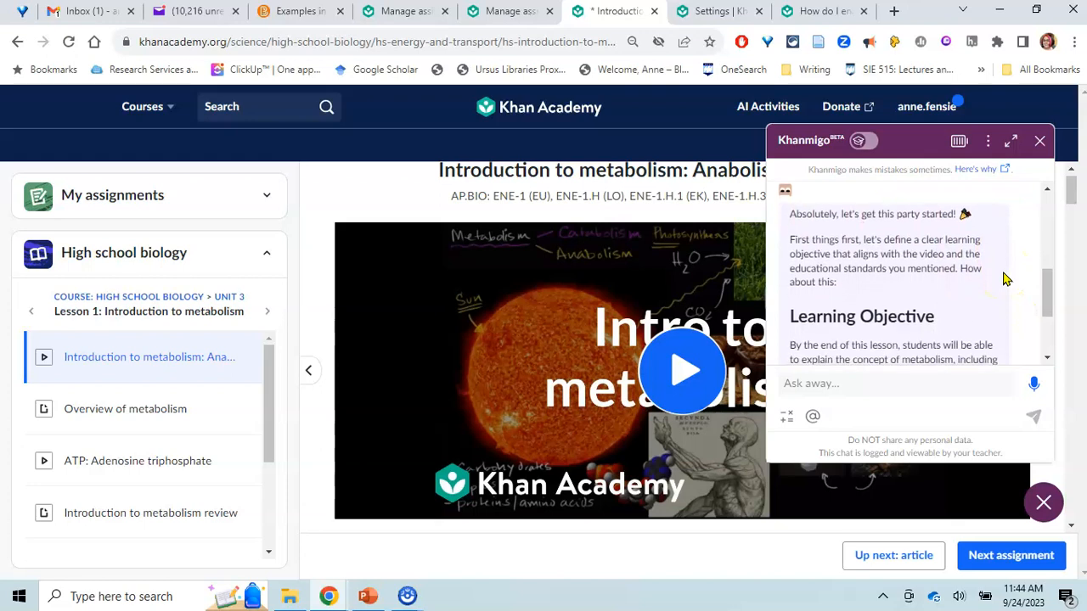
{"action": "scroll", "coordinate": [1003, 279], "scroll_direction": "down", "scroll_amount": 1}
{"action": "scroll", "coordinate": [1003, 279], "scroll_direction": "down", "scroll_amount": 3}
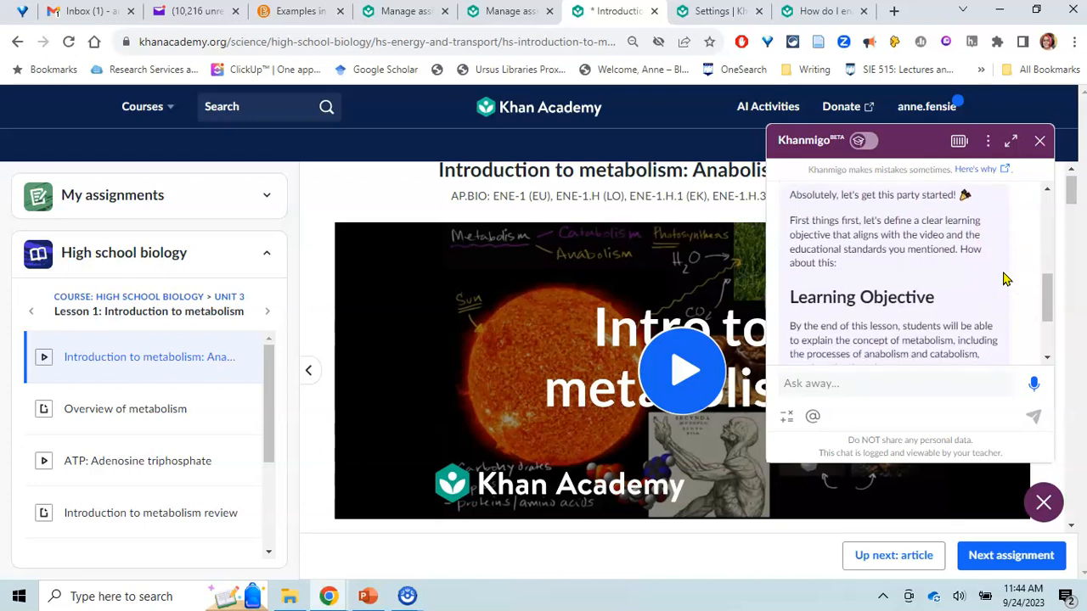
{"action": "scroll", "coordinate": [1003, 280], "scroll_direction": "down", "scroll_amount": 3}
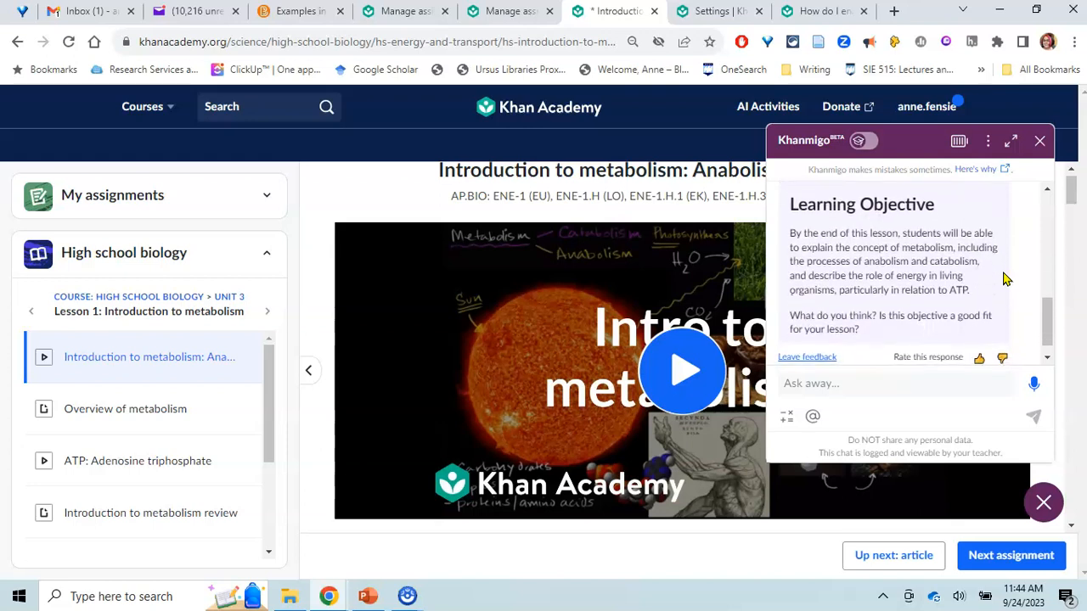
{"action": "left_click", "coordinate": [1022, 270]}
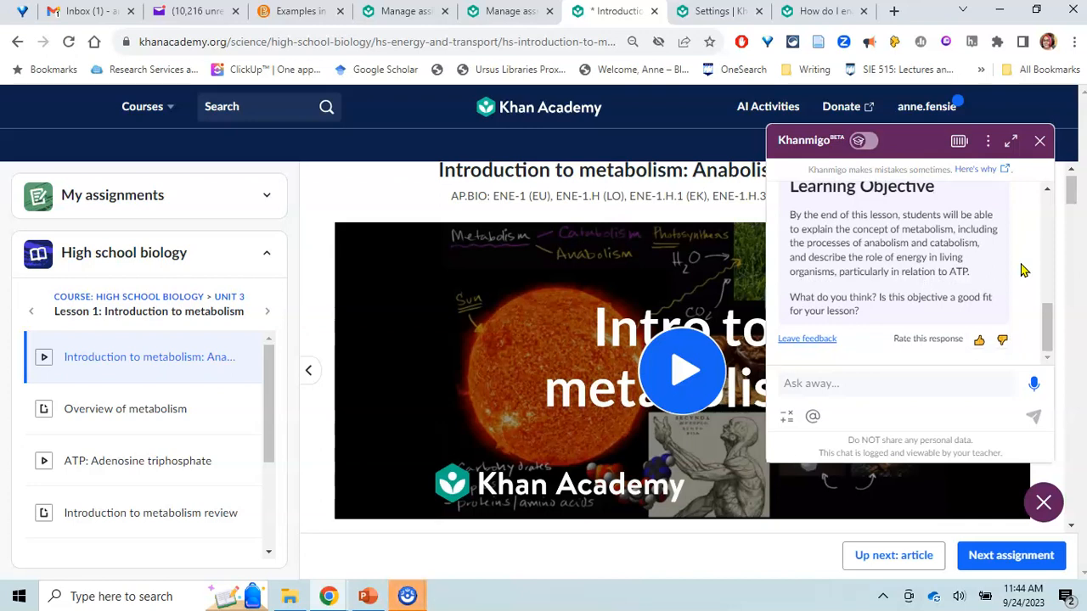
- Ask Khanmigo "Can you make this a measurable objective?" and read the revised learning objective
{"action": "left_click", "coordinate": [887, 383]}
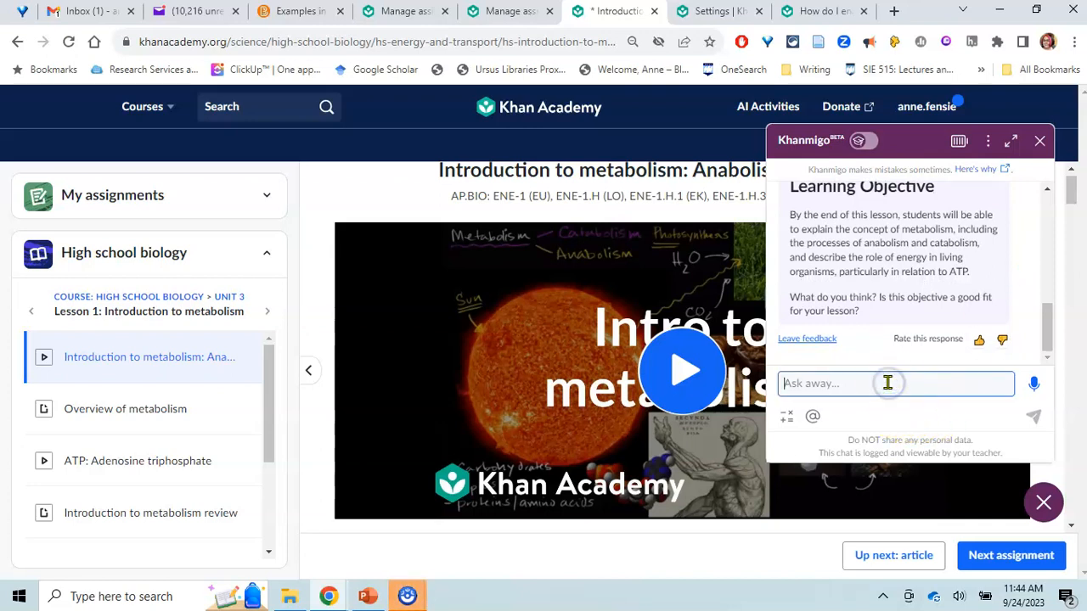
{"action": "type", "text": "Can you make this a measurable objective?"}
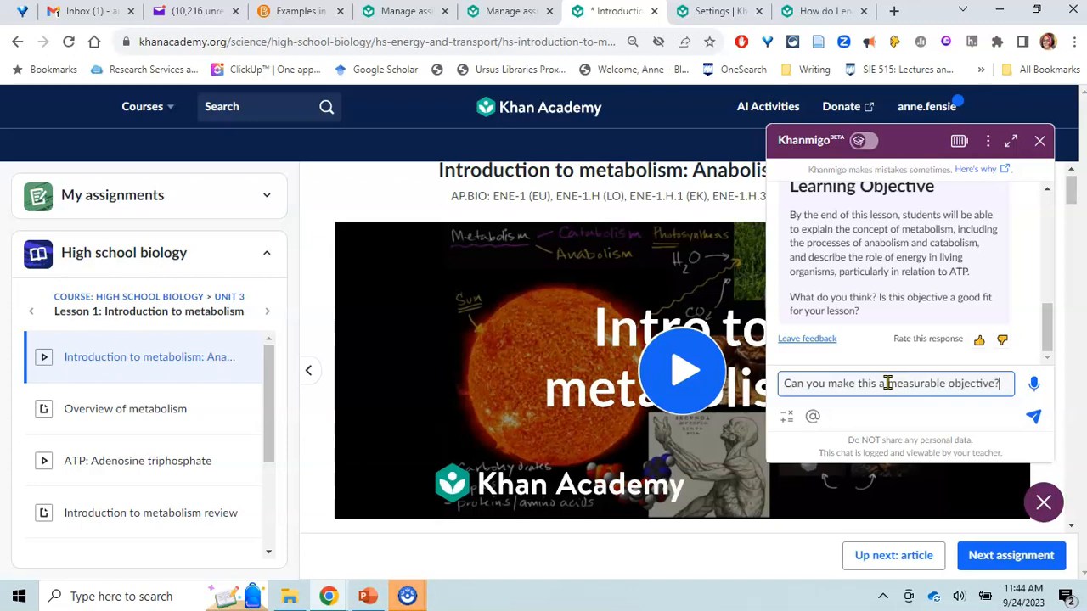
{"action": "key", "text": "Return"}
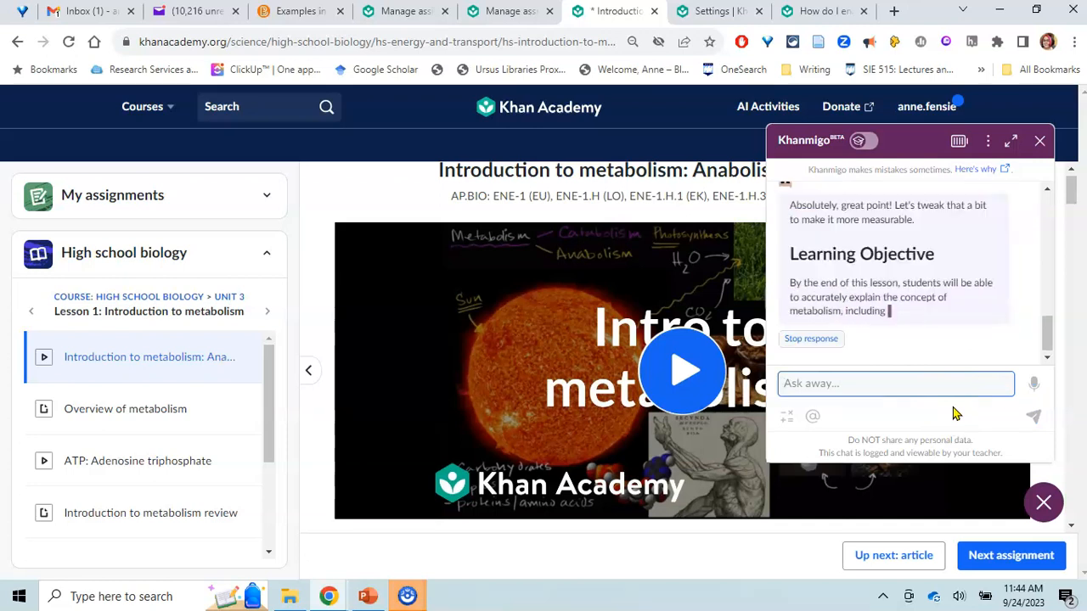
{"action": "scroll", "coordinate": [959, 321], "scroll_direction": "up", "scroll_amount": 2}
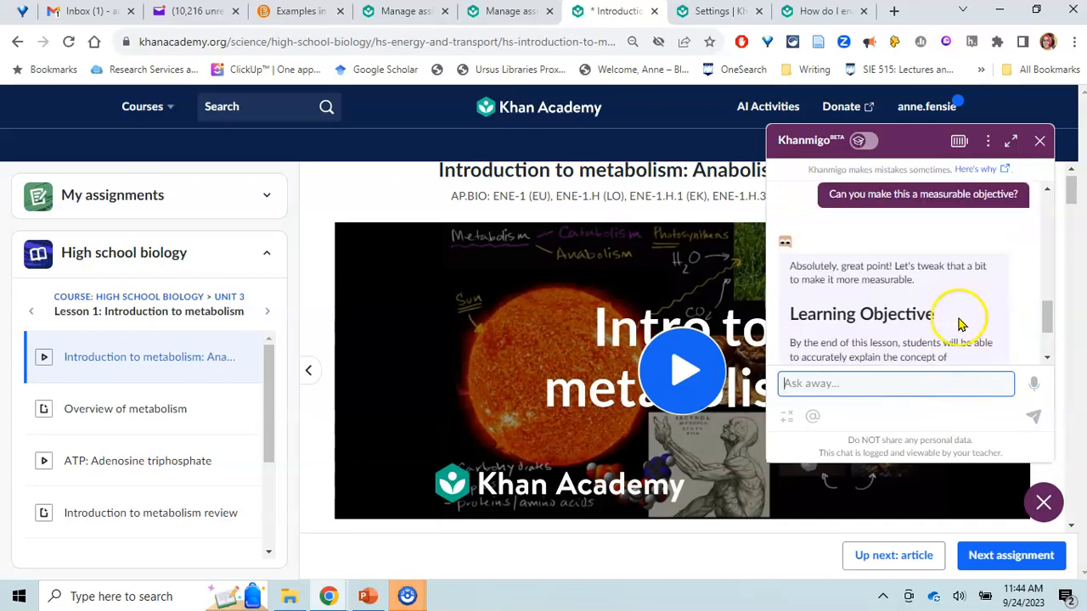
{"action": "scroll", "coordinate": [955, 320], "scroll_direction": "down", "scroll_amount": 1}
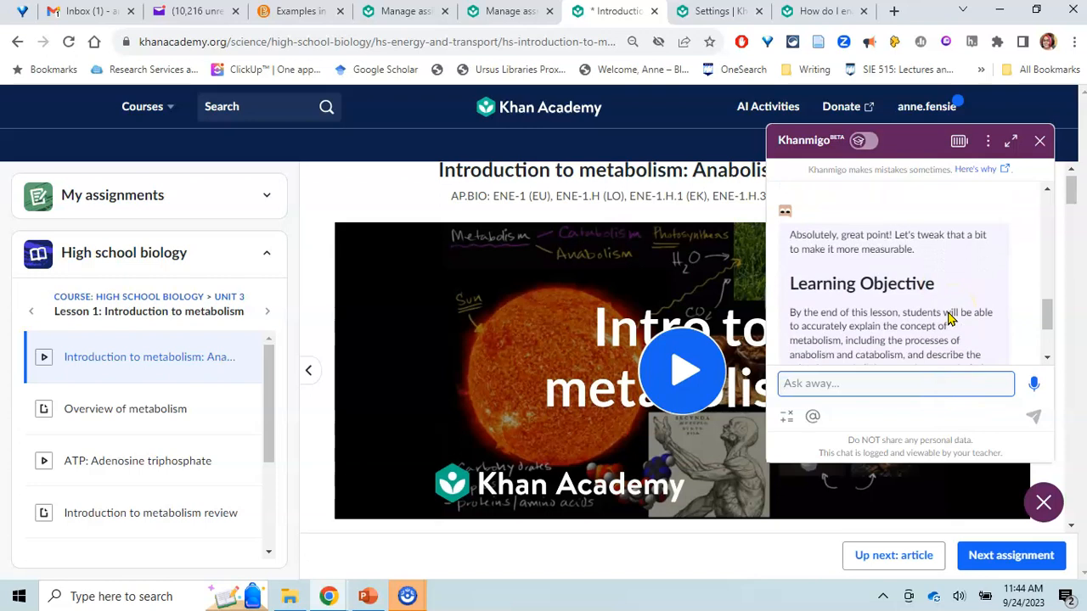
{"action": "scroll", "coordinate": [900, 316], "scroll_direction": "down", "scroll_amount": 2}
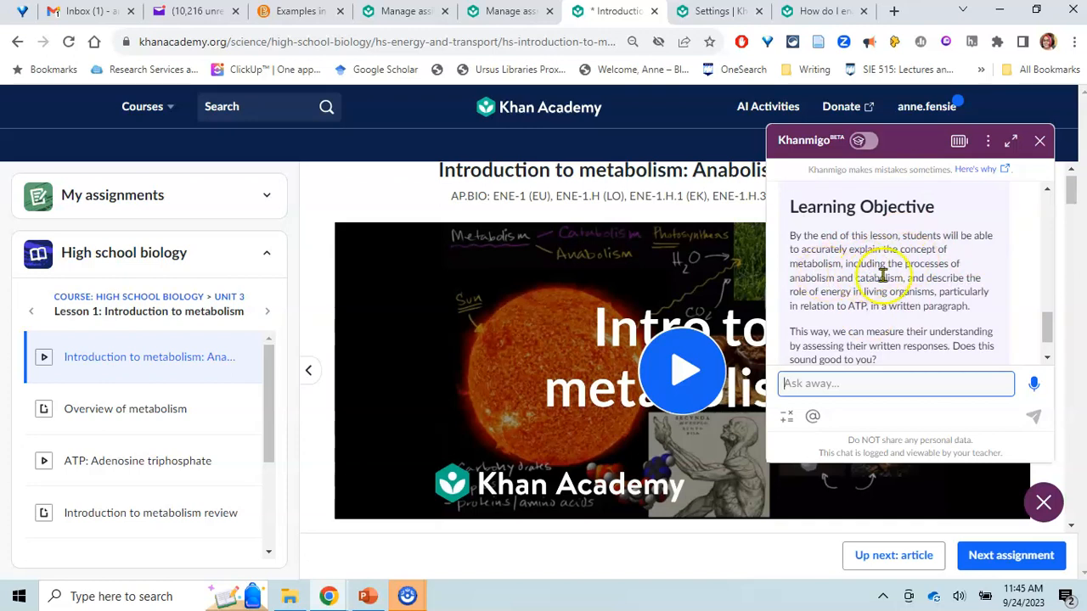
{"action": "scroll", "coordinate": [884, 276], "scroll_direction": "down", "scroll_amount": 1}
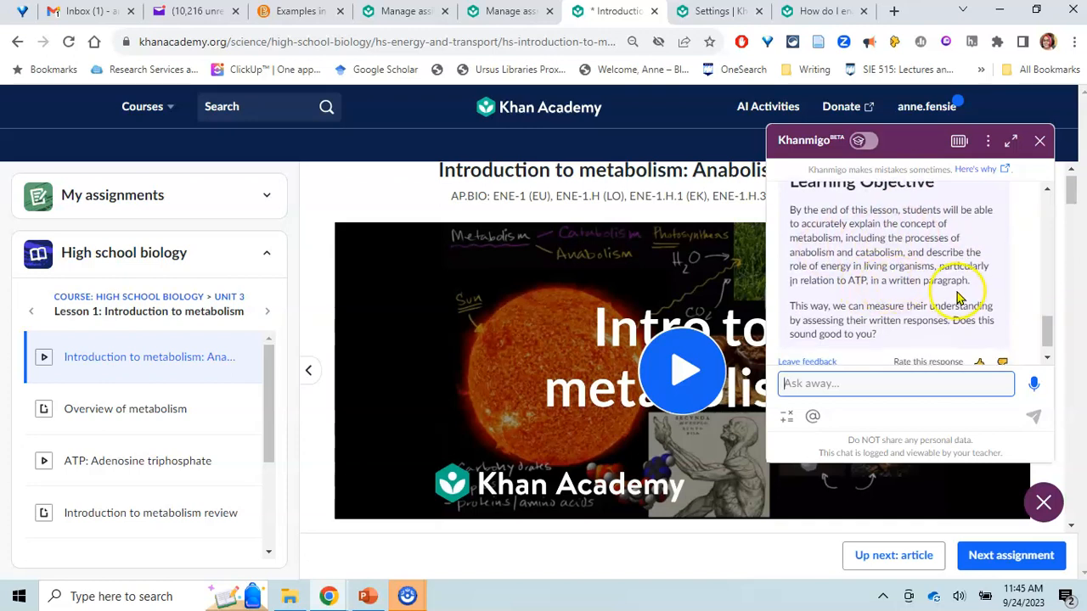
{"action": "scroll", "coordinate": [953, 293], "scroll_direction": "down", "scroll_amount": 1}
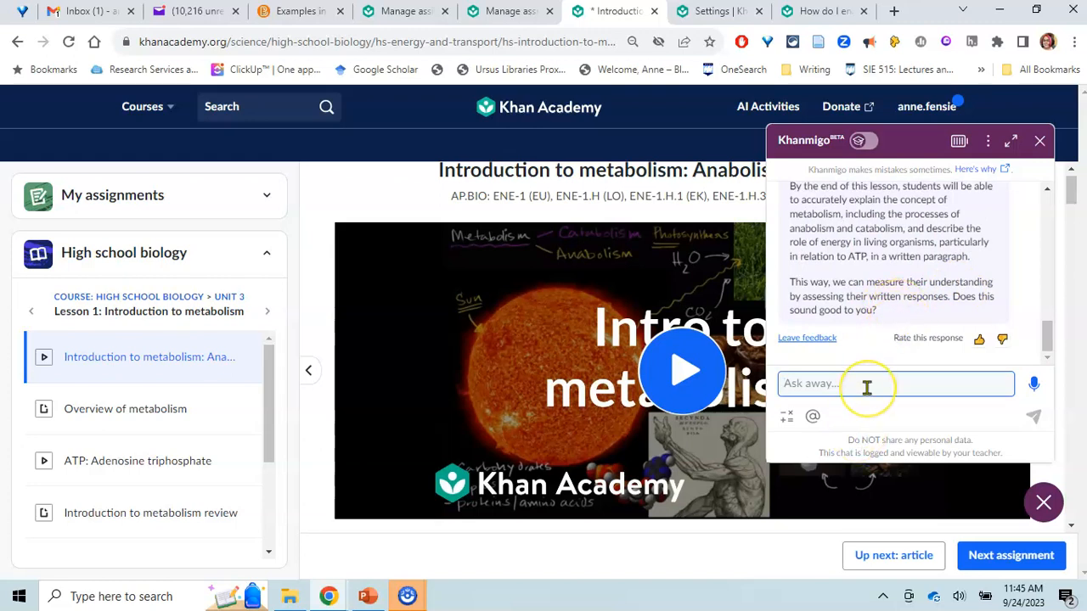
- Begin a follow-up message to Khanmigo with "Ho" in reply to its revised learning objective
{"action": "type", "text": "Ho"}
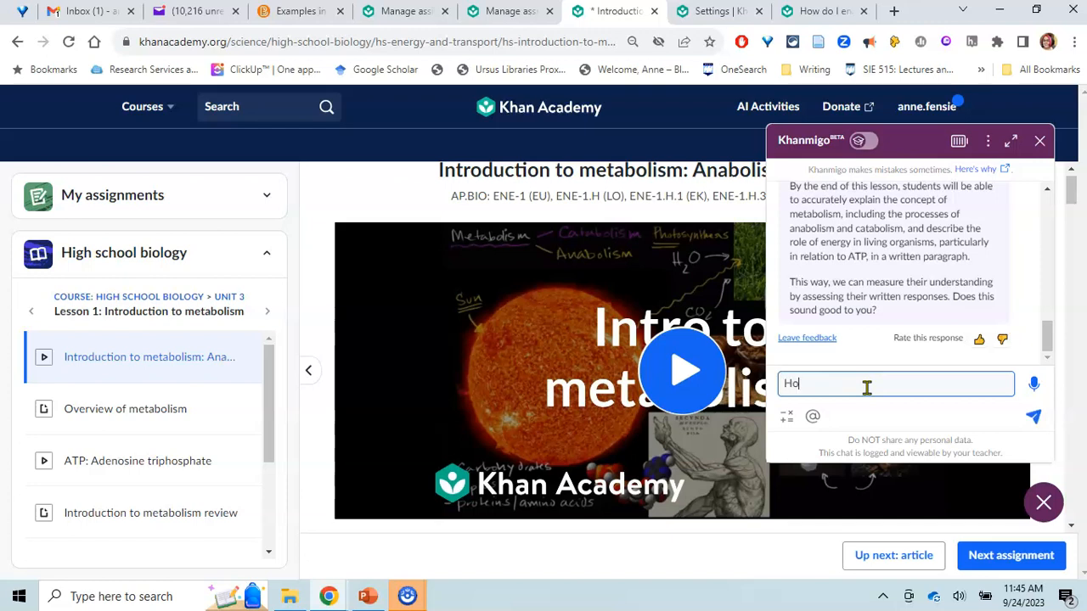
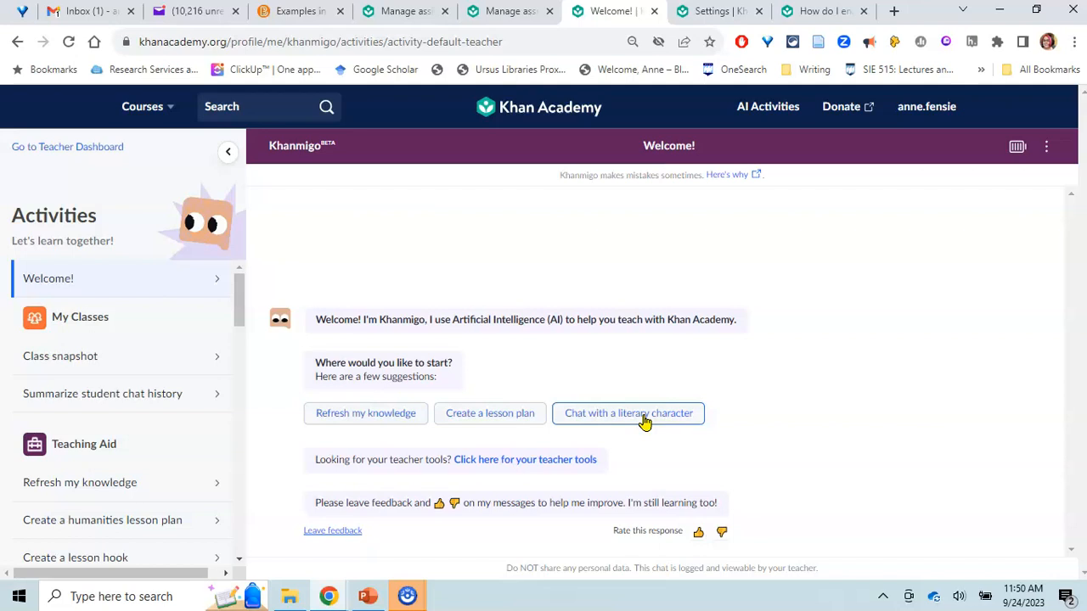
- Request a class snapshot for EDU380 from Khanmigo and look over its suggested follow-up questions
{"action": "left_click", "coordinate": [61, 358]}
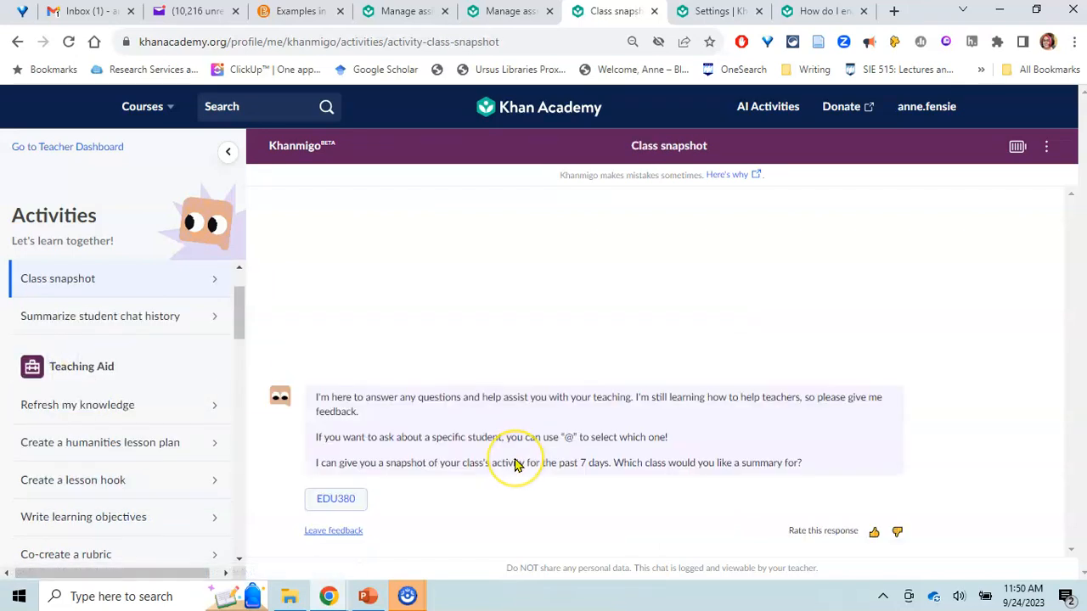
{"action": "left_click", "coordinate": [335, 500]}
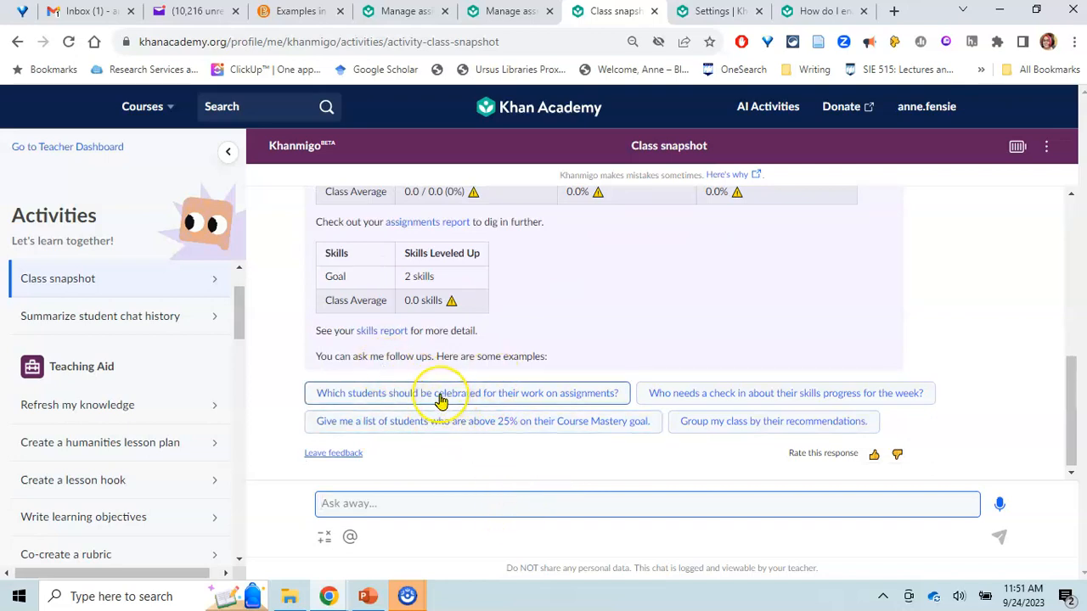
{"action": "left_click", "coordinate": [680, 394]}
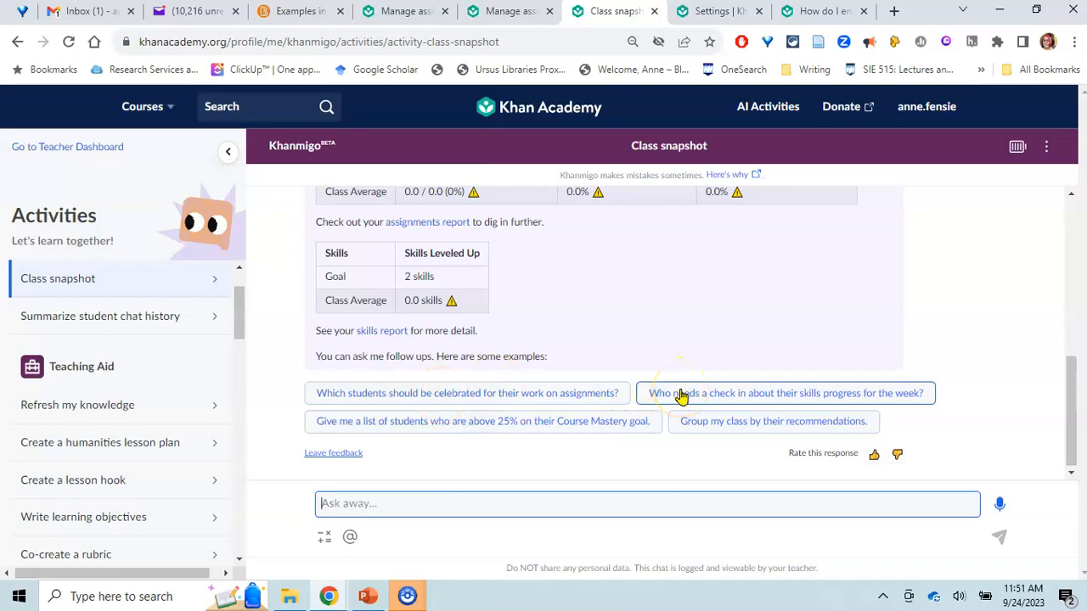
{"action": "left_click", "coordinate": [512, 425]}
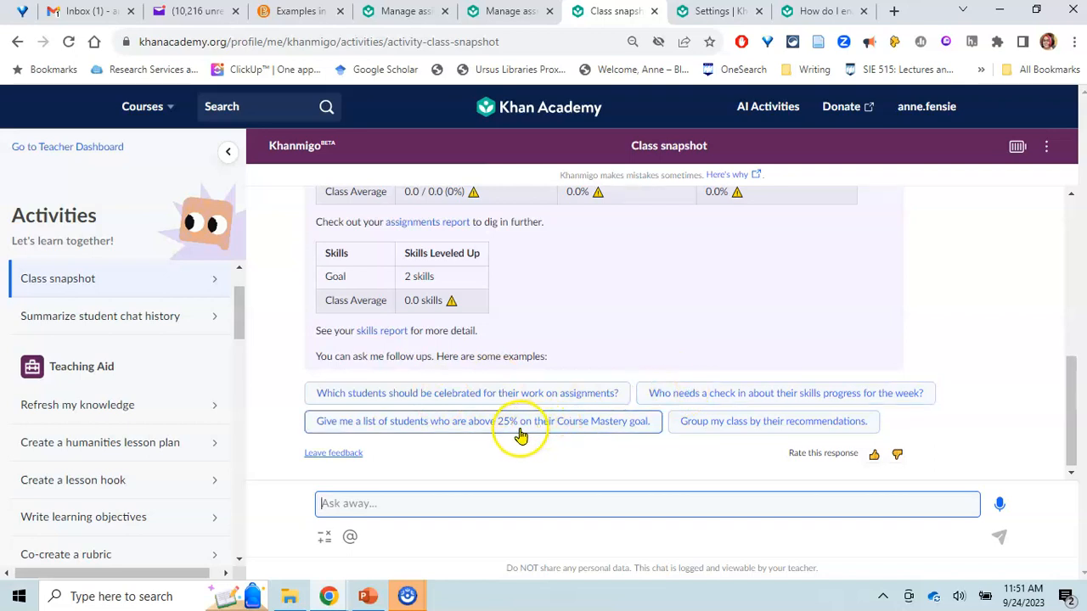
{"action": "left_click", "coordinate": [581, 433]}
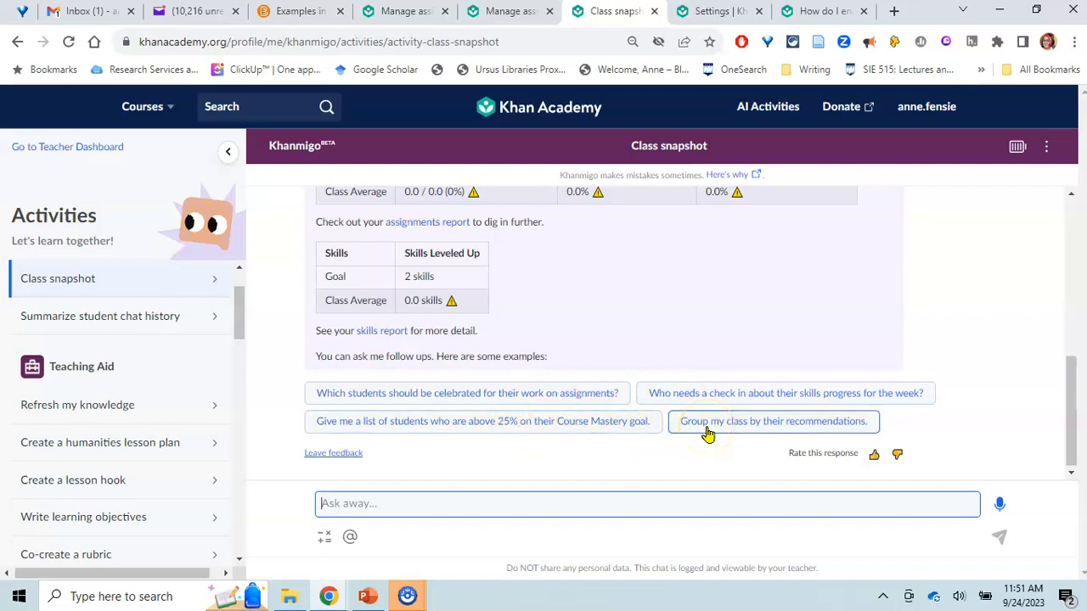
{"action": "left_click", "coordinate": [618, 463]}
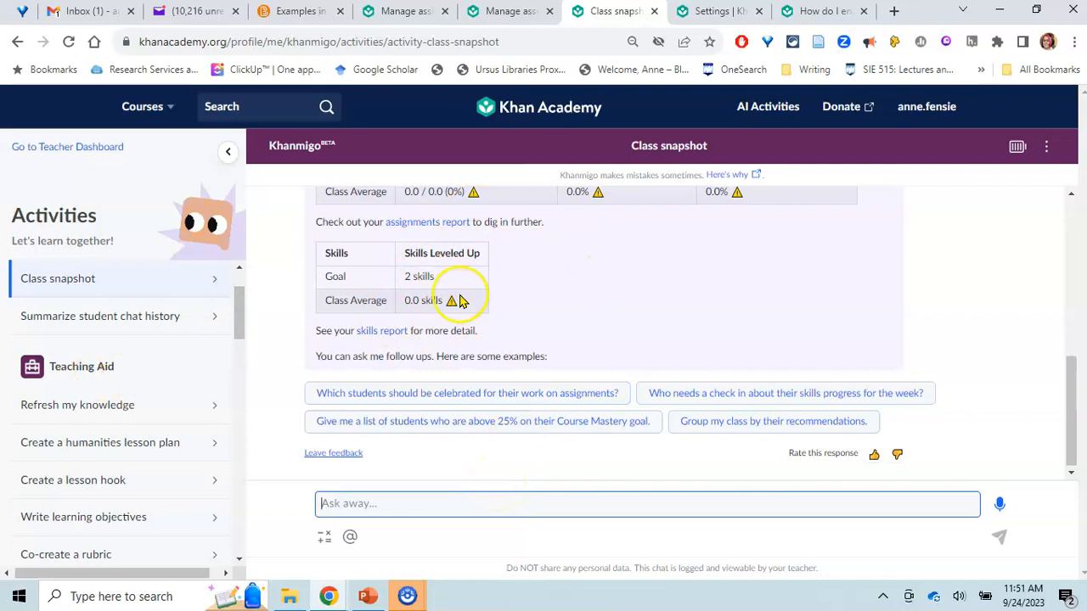
- Start the "Summarize student chat history" activity and ask Khanmigo to view the top topics
{"action": "left_click", "coordinate": [75, 321]}
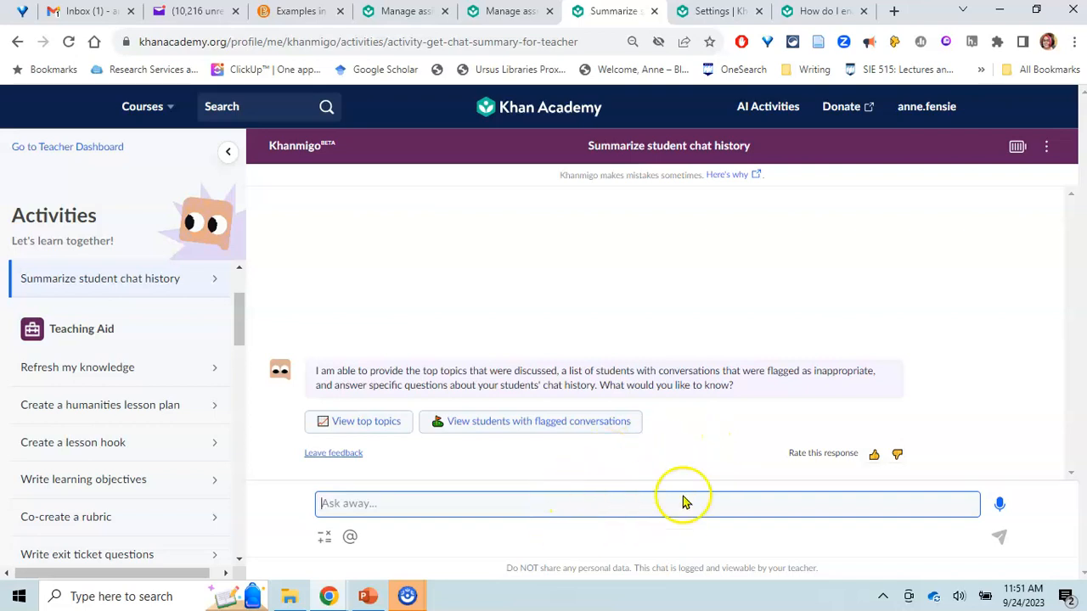
{"action": "left_click", "coordinate": [364, 422]}
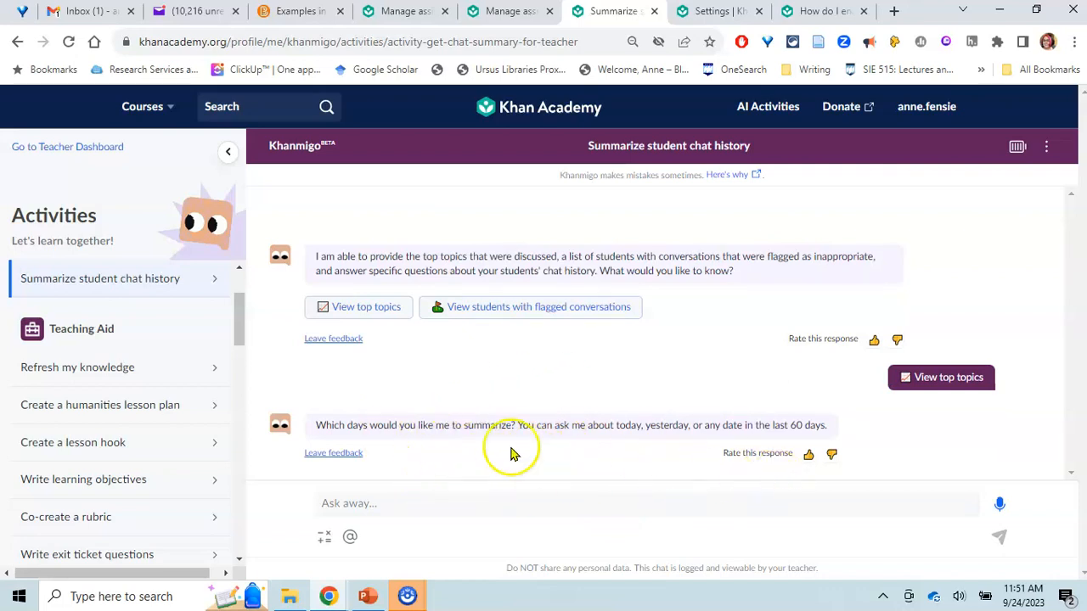
- In the "Create a lesson hook" activity, send "We are going to be learning about motabolism in 9th grade. HOw can I get my students to be curious about it?"
{"action": "scroll", "coordinate": [95, 351], "scroll_direction": "down", "scroll_amount": 1}
{"action": "scroll", "coordinate": [94, 340], "scroll_direction": "up", "scroll_amount": 1}
{"action": "scroll", "coordinate": [80, 365], "scroll_direction": "down", "scroll_amount": 1}
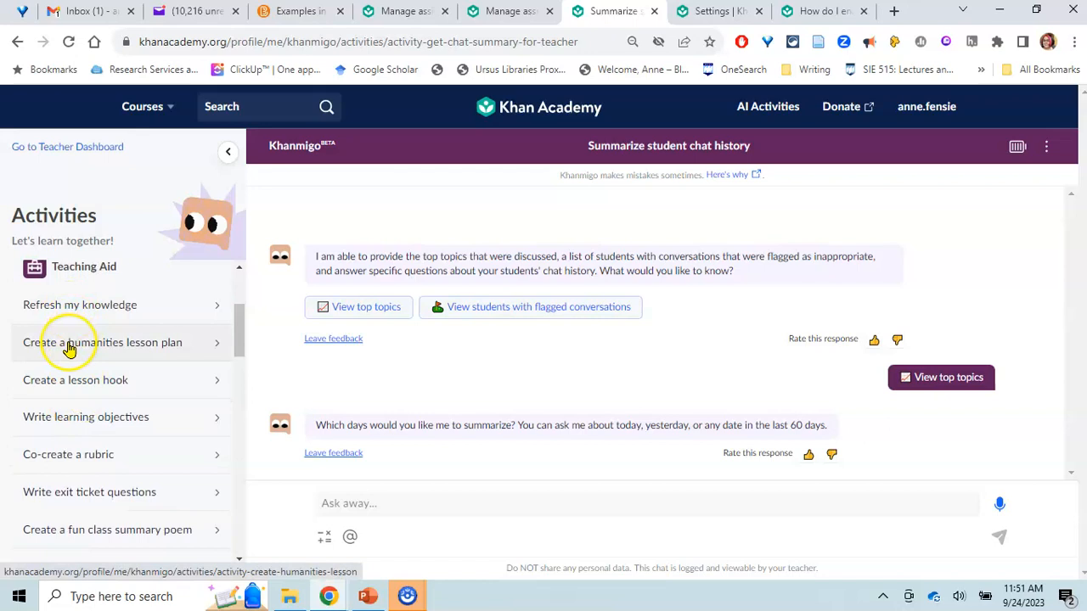
{"action": "scroll", "coordinate": [73, 342], "scroll_direction": "down", "scroll_amount": 1}
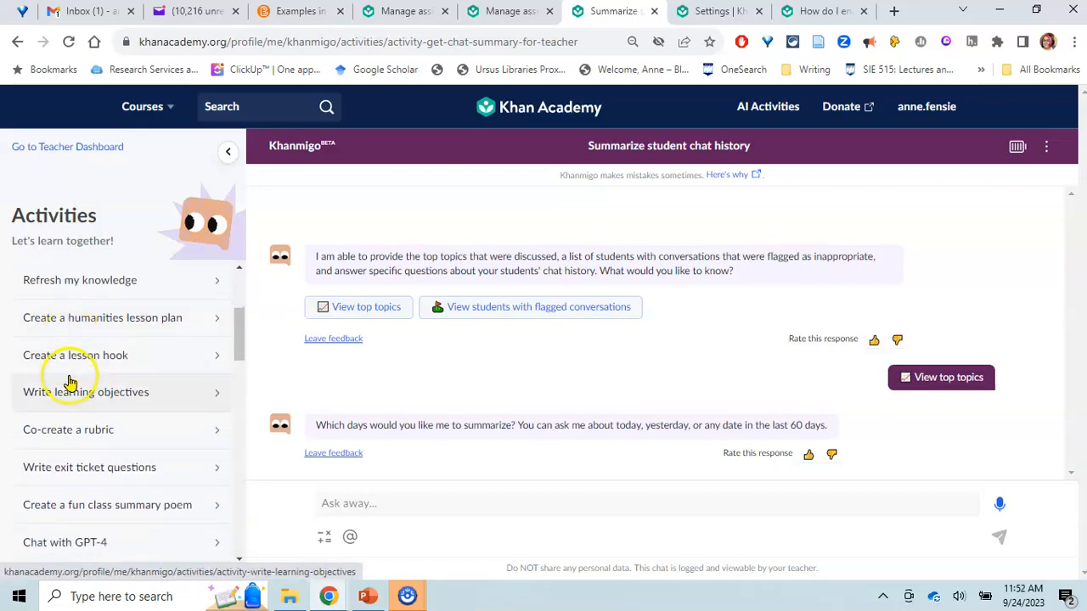
{"action": "scroll", "coordinate": [68, 378], "scroll_direction": "down", "scroll_amount": 1}
{"action": "left_click", "coordinate": [76, 343]}
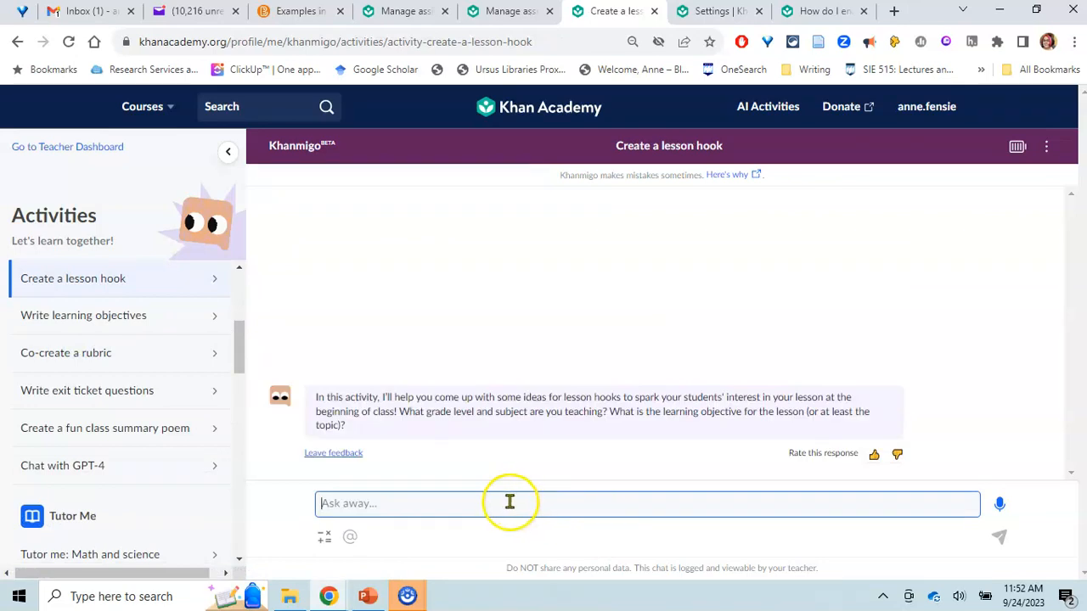
{"action": "type", "text": "We"}
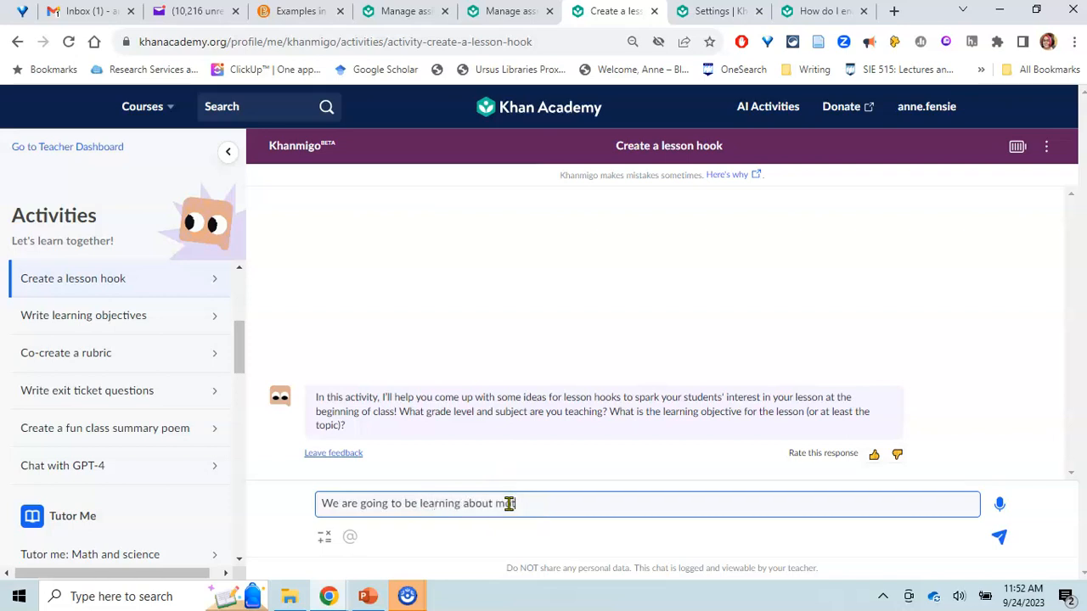
{"action": "type", "text": "are going to be learning about metabolism in 9th g"}
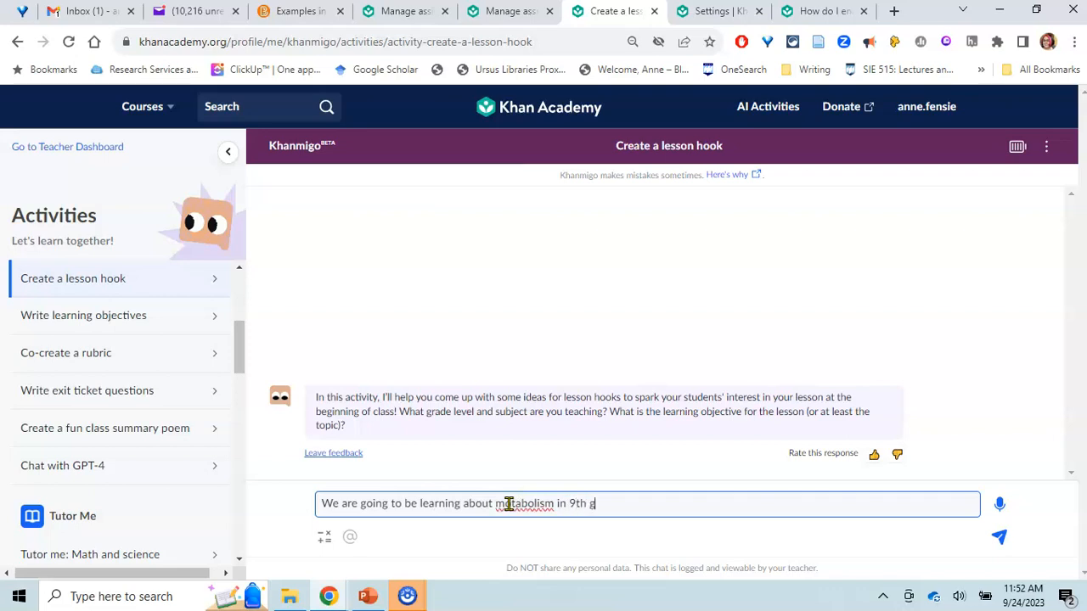
{"action": "type", "text": "rade. HOw can I get my students to be c"}
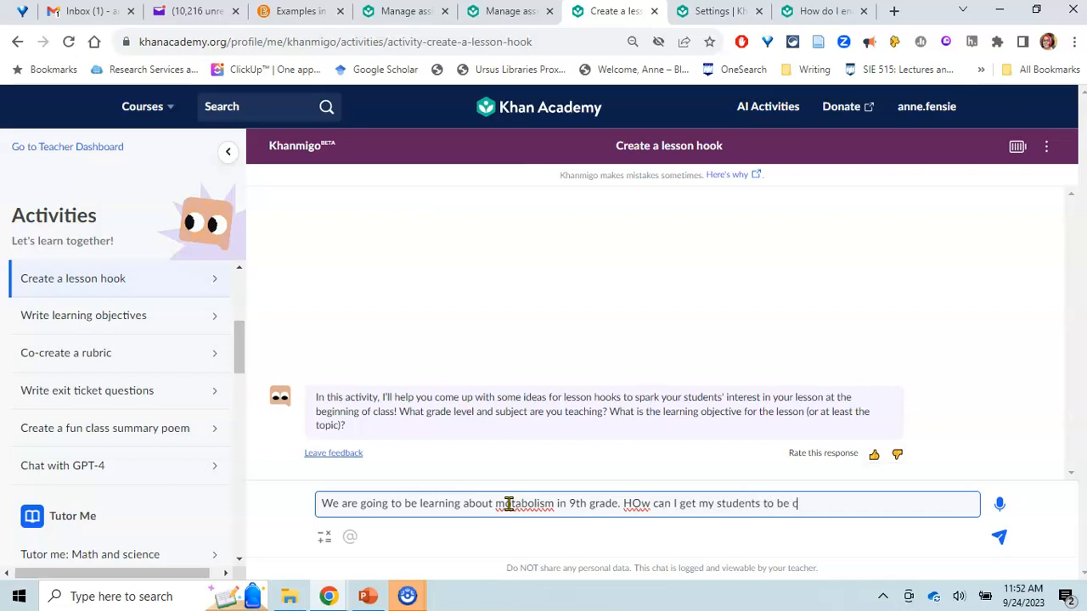
{"action": "type", "text": "it?"}
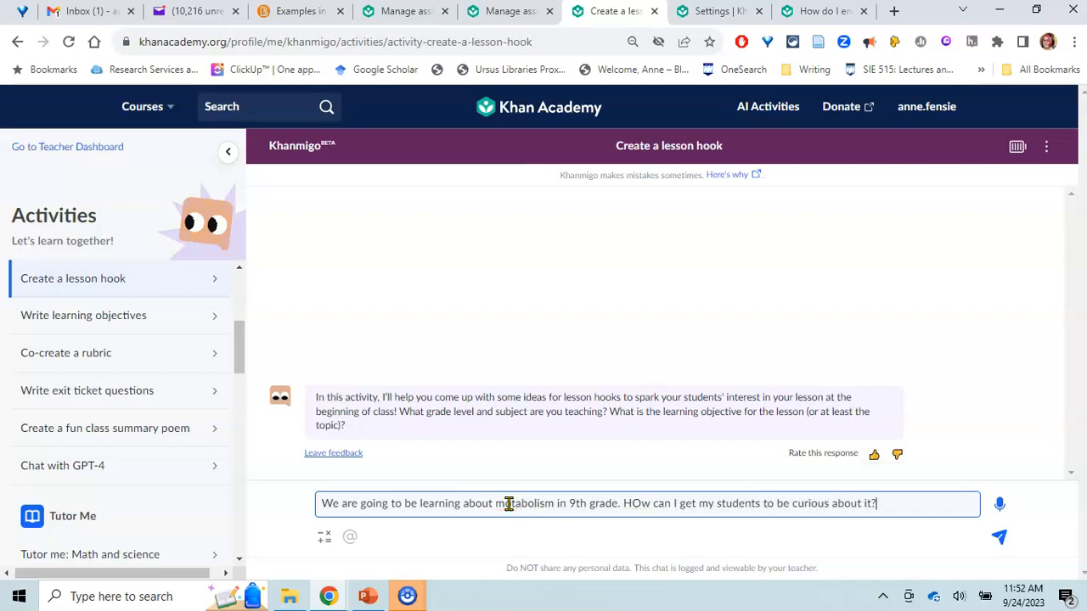
{"action": "key", "text": "Return"}
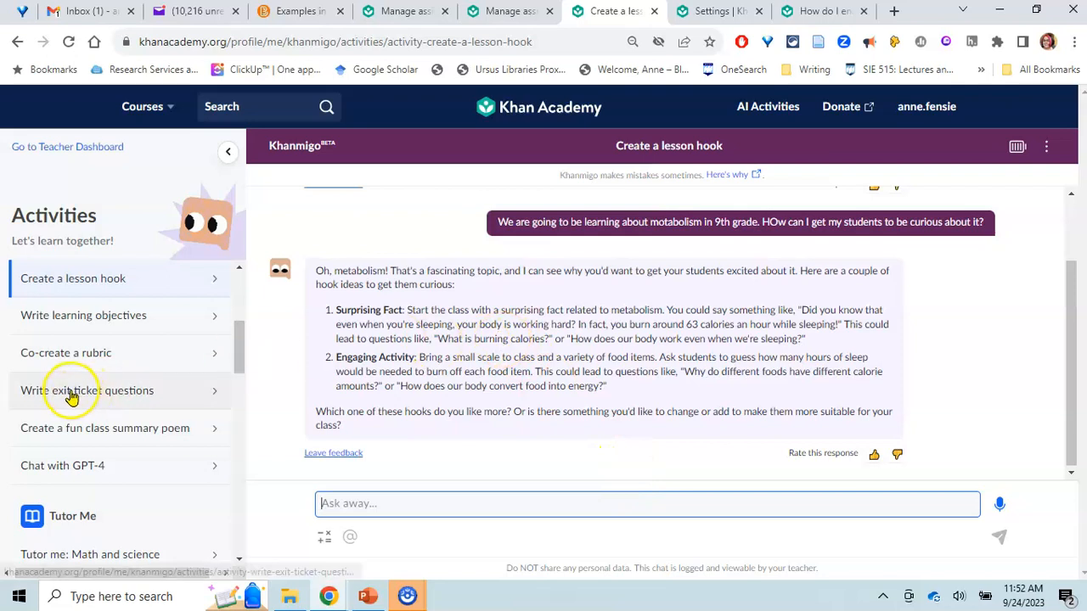
- Have Khanmigo create a fun class summary poem on the subject "motabolism" with "Miley Cyrus" as the theme
{"action": "scroll", "coordinate": [72, 397], "scroll_direction": "down", "scroll_amount": 1}
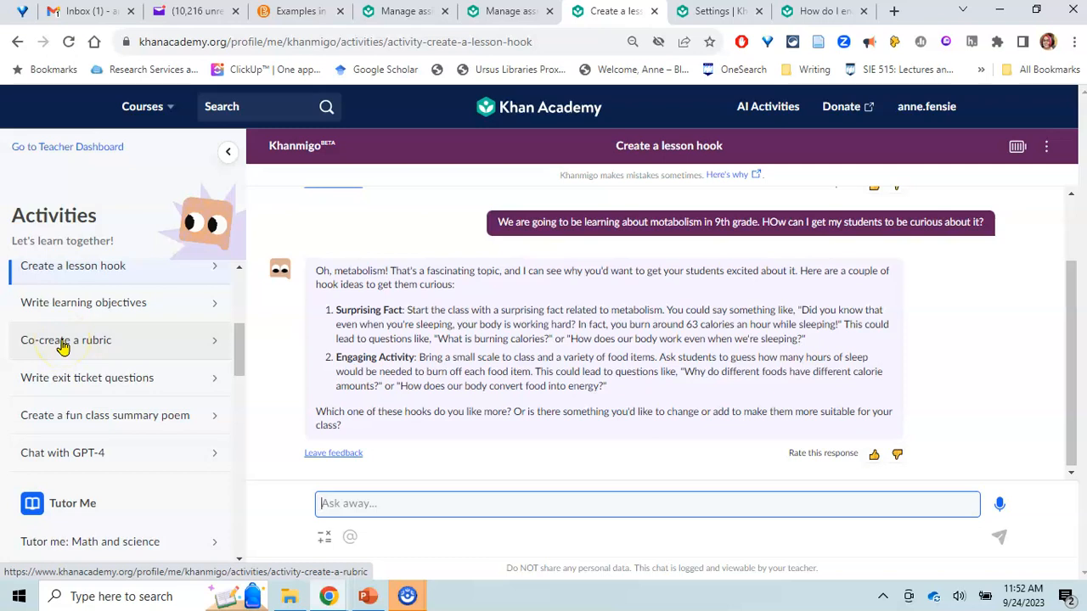
{"action": "scroll", "coordinate": [61, 345], "scroll_direction": "down", "scroll_amount": 2}
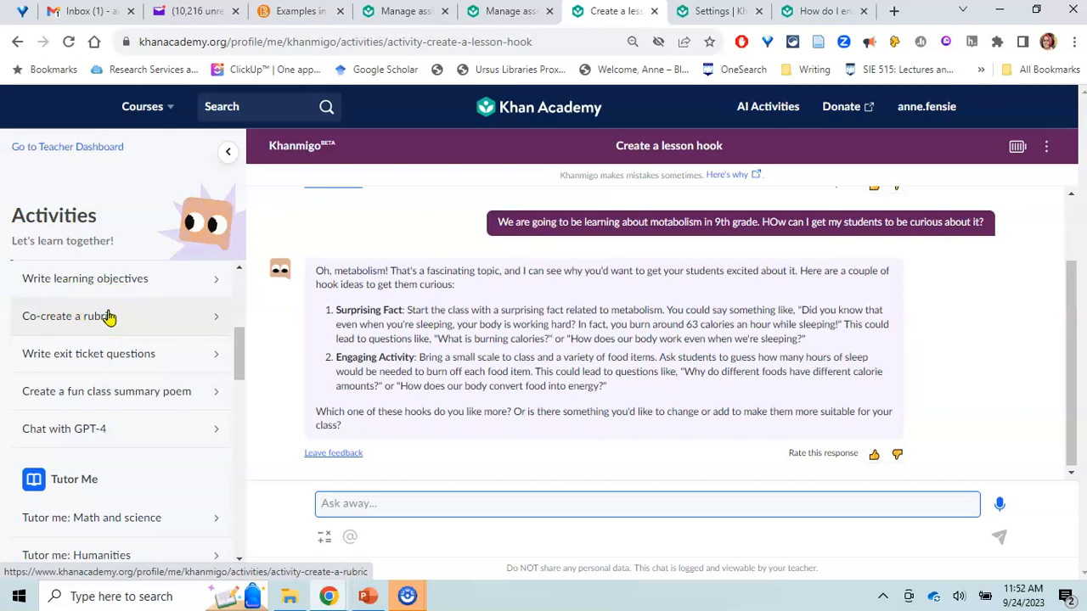
{"action": "left_click", "coordinate": [91, 390]}
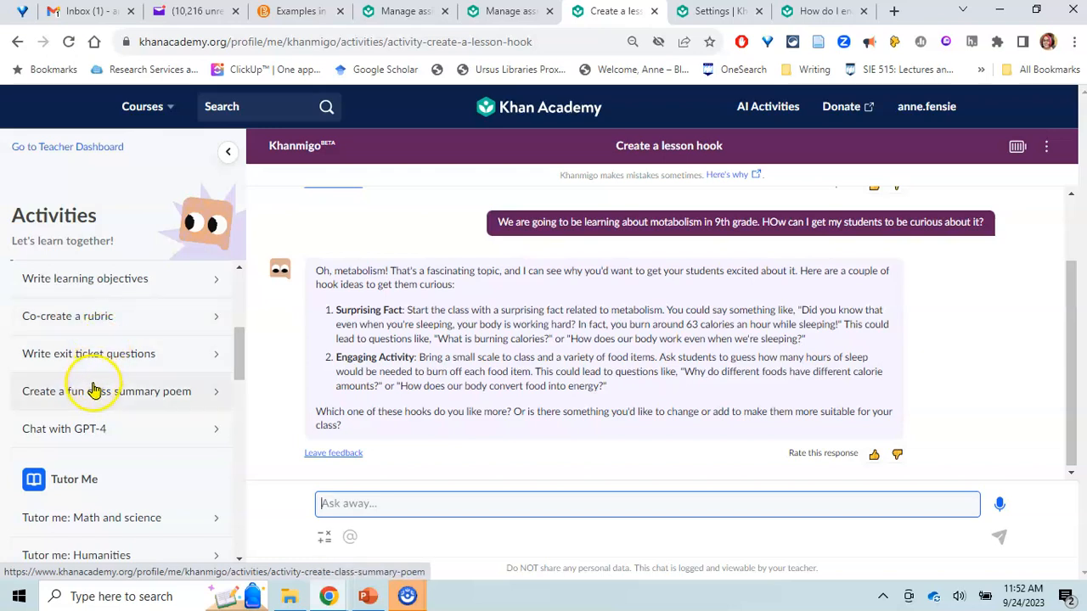
{"action": "left_click", "coordinate": [95, 346]}
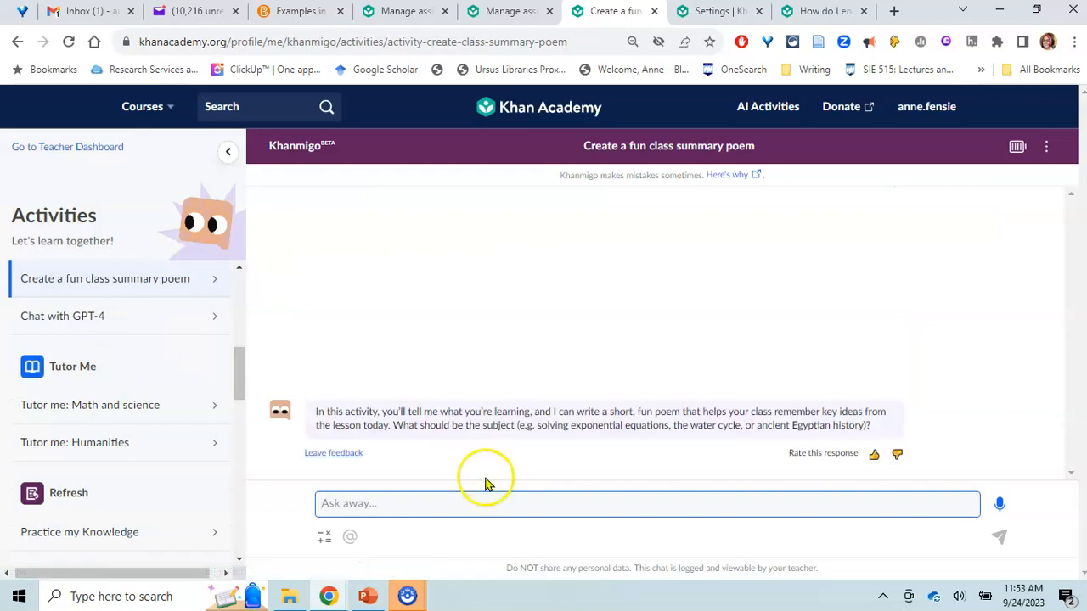
{"action": "type", "text": "motabolism"}
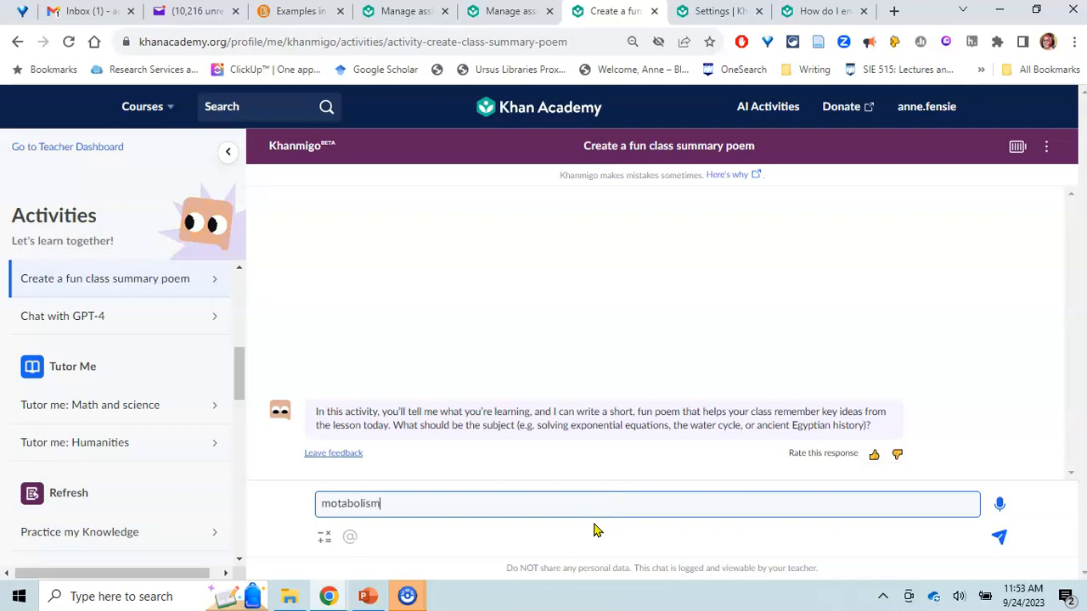
{"action": "key", "text": "Return"}
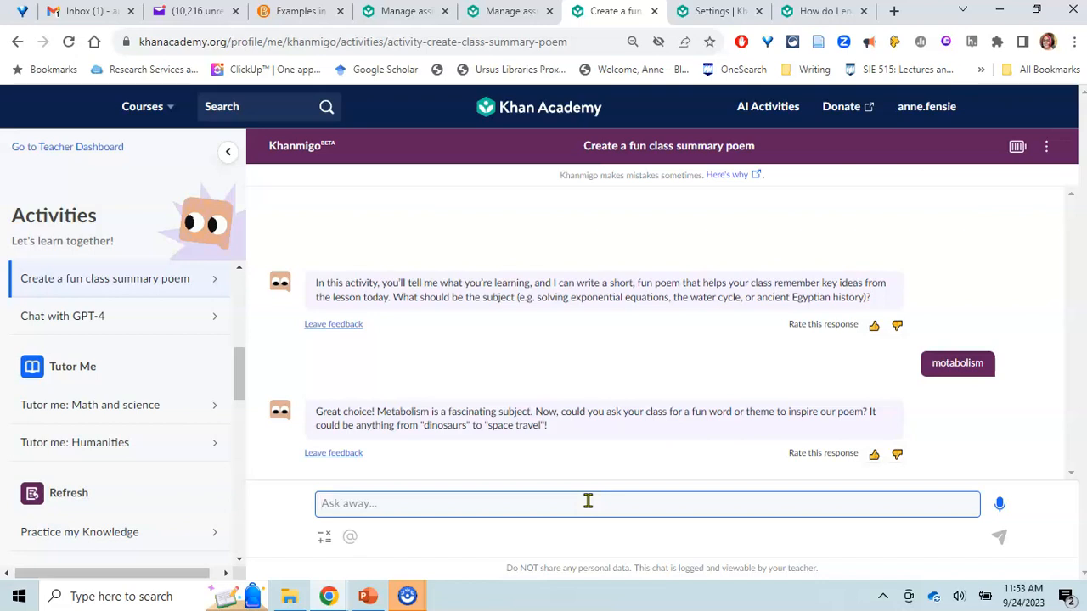
{"action": "type", "text": "Miley Cyrus"}
{"action": "key", "text": "Return"}
{"action": "left_click", "coordinate": [619, 525]}
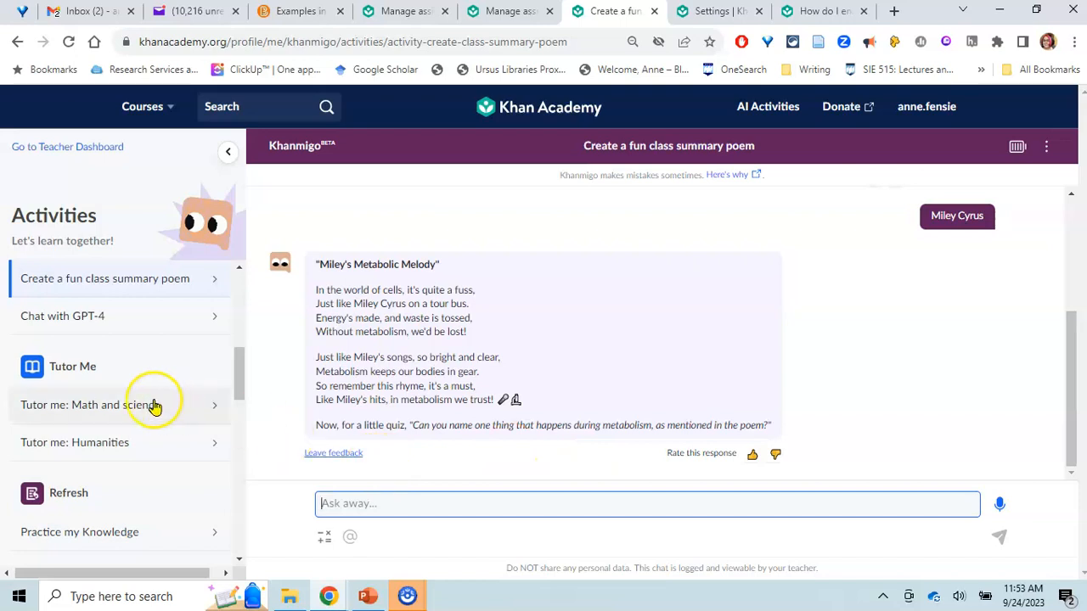
- Look through the remaining Khanmigo activities, from Tutor Me, Refresh and Write to Debate, Chat and Play
{"action": "scroll", "coordinate": [154, 407], "scroll_direction": "down", "scroll_amount": 1}
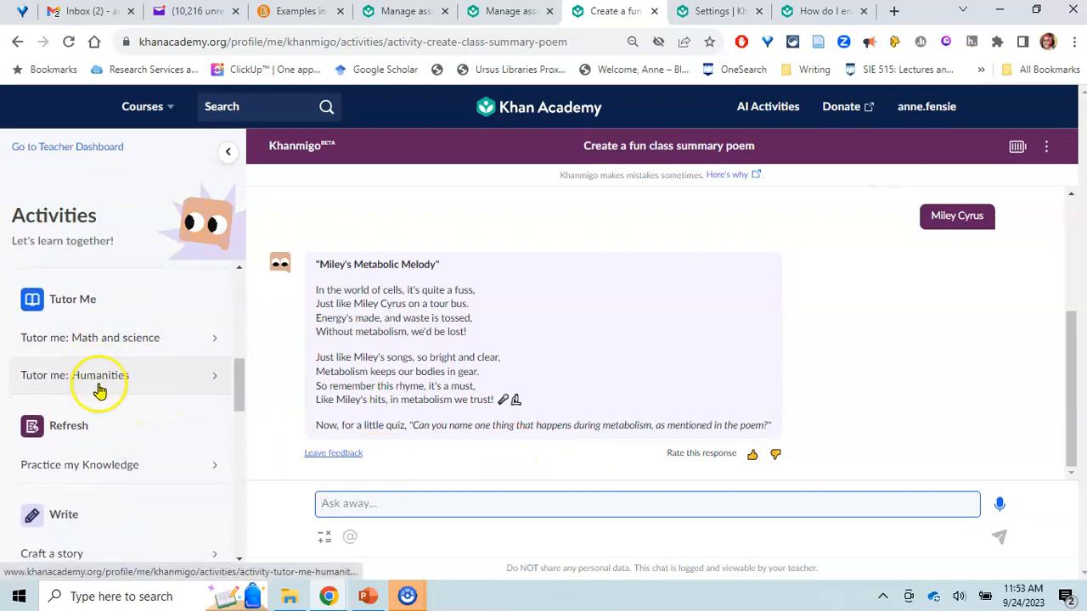
{"action": "scroll", "coordinate": [100, 384], "scroll_direction": "down", "scroll_amount": 1}
{"action": "scroll", "coordinate": [100, 389], "scroll_direction": "down", "scroll_amount": 2}
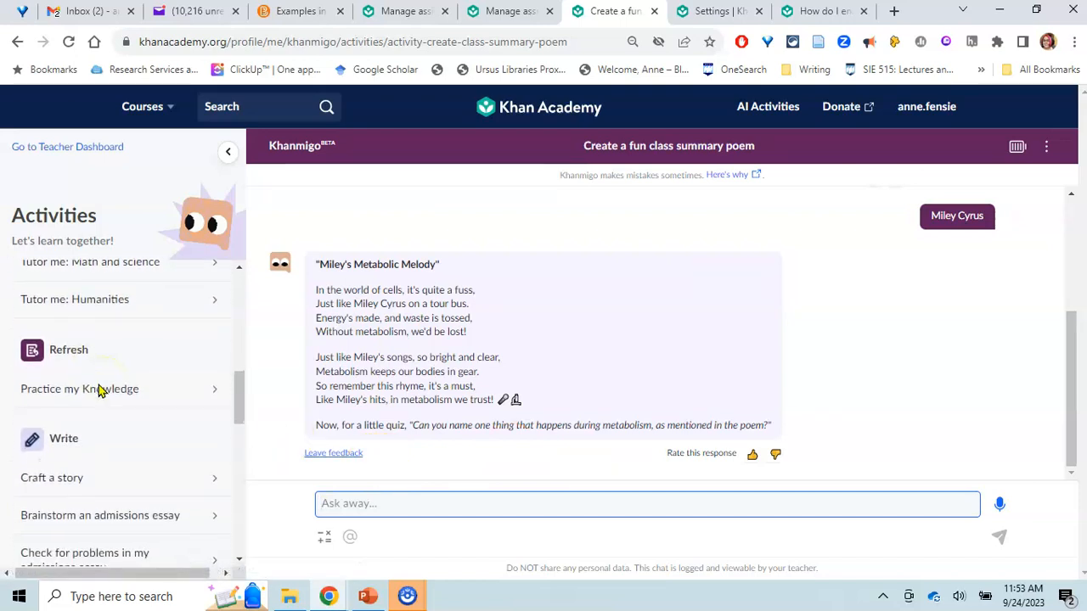
{"action": "scroll", "coordinate": [100, 391], "scroll_direction": "down", "scroll_amount": 3}
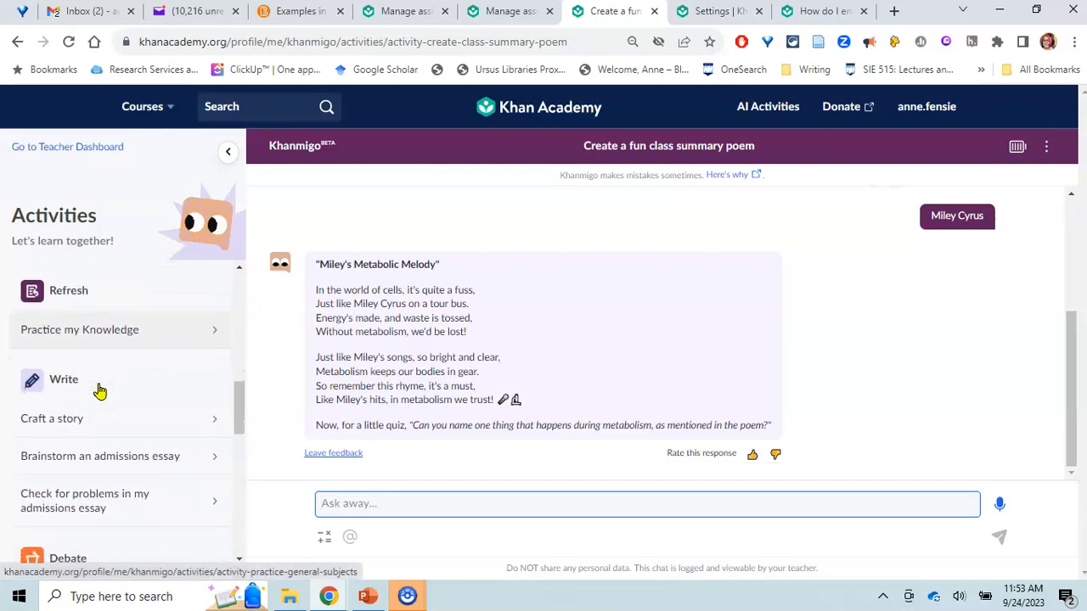
{"action": "scroll", "coordinate": [101, 391], "scroll_direction": "down", "scroll_amount": 1}
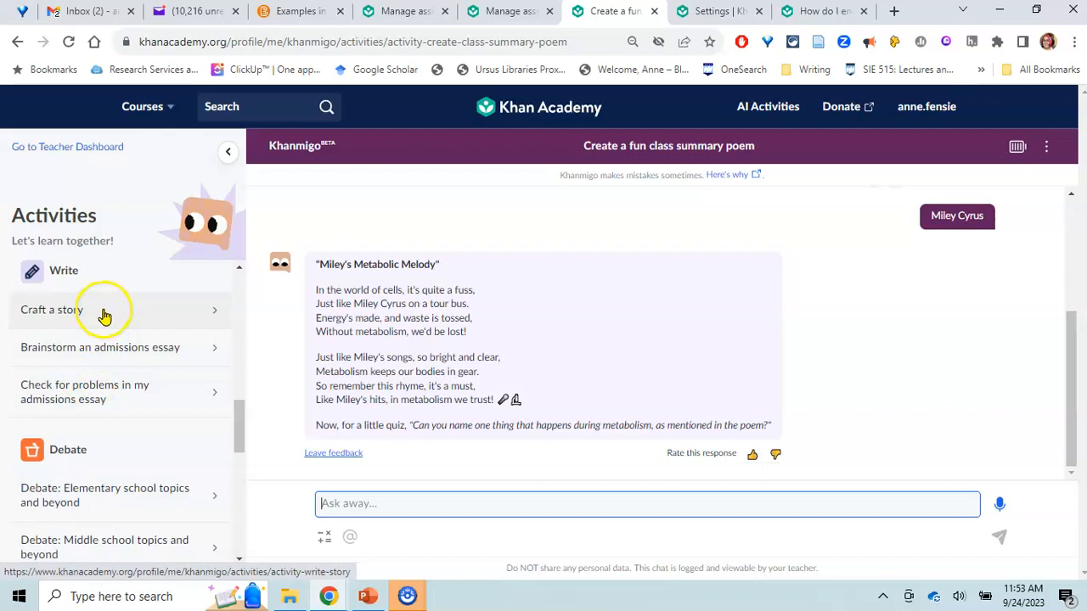
{"action": "scroll", "coordinate": [143, 366], "scroll_direction": "down", "scroll_amount": 1}
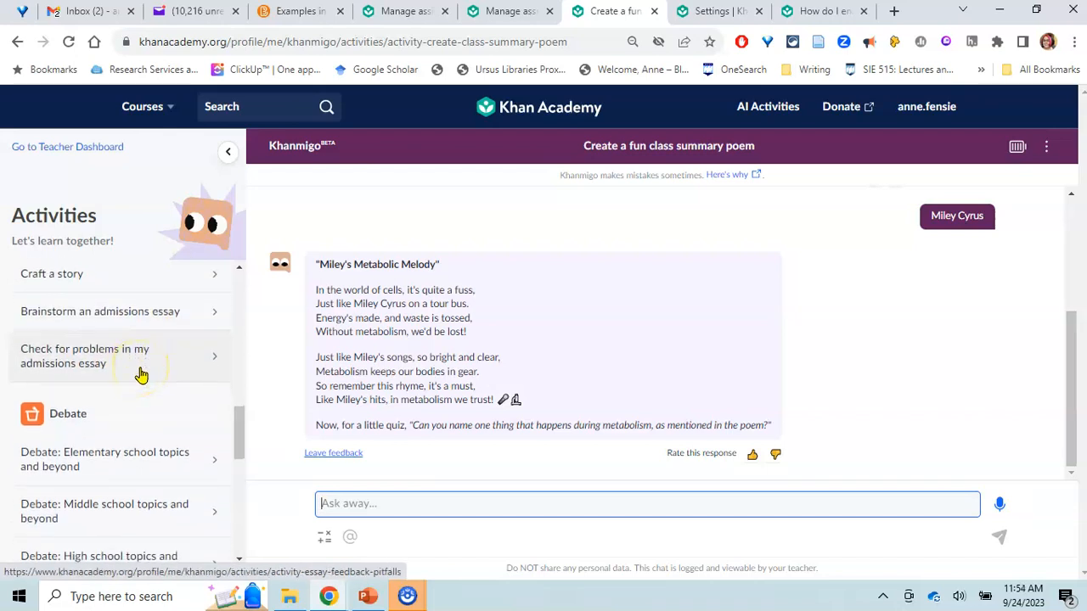
{"action": "scroll", "coordinate": [141, 374], "scroll_direction": "down", "scroll_amount": 2}
{"action": "scroll", "coordinate": [141, 375], "scroll_direction": "down", "scroll_amount": 2}
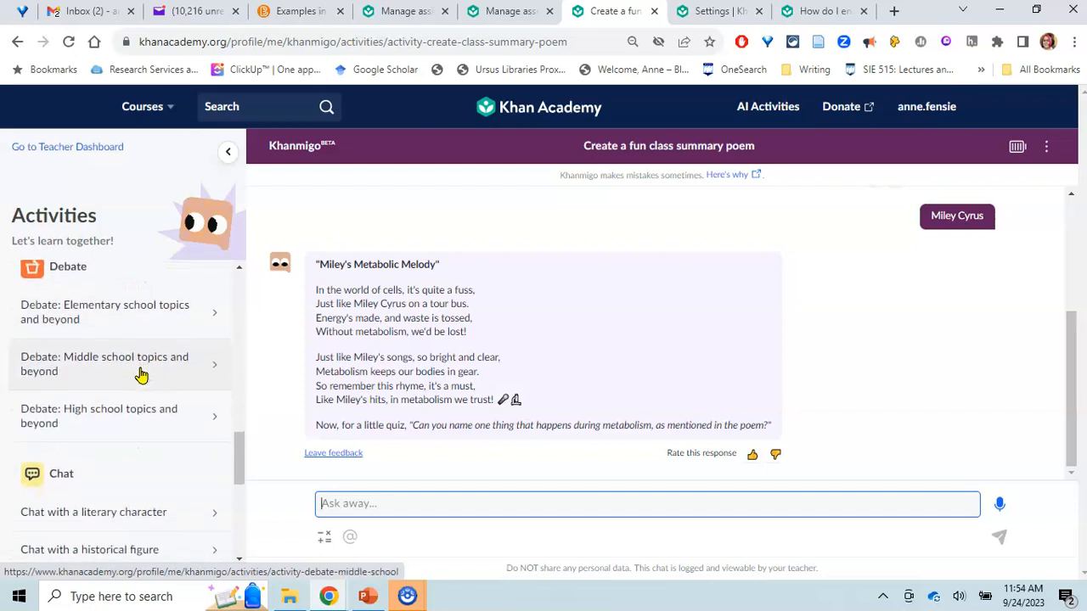
{"action": "scroll", "coordinate": [141, 375], "scroll_direction": "down", "scroll_amount": 4}
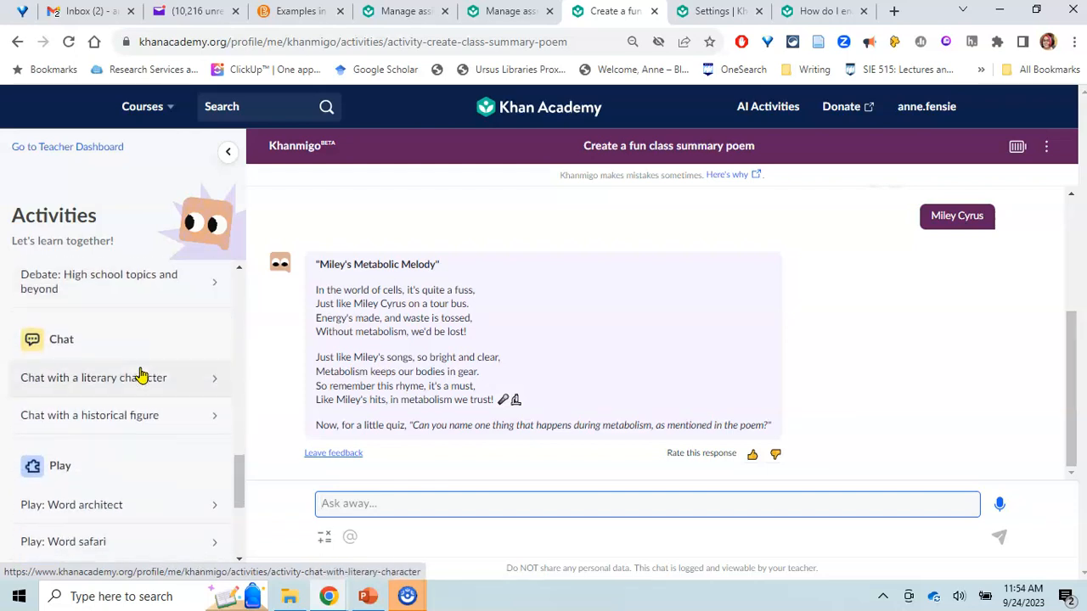
{"action": "scroll", "coordinate": [141, 375], "scroll_direction": "down", "scroll_amount": 1}
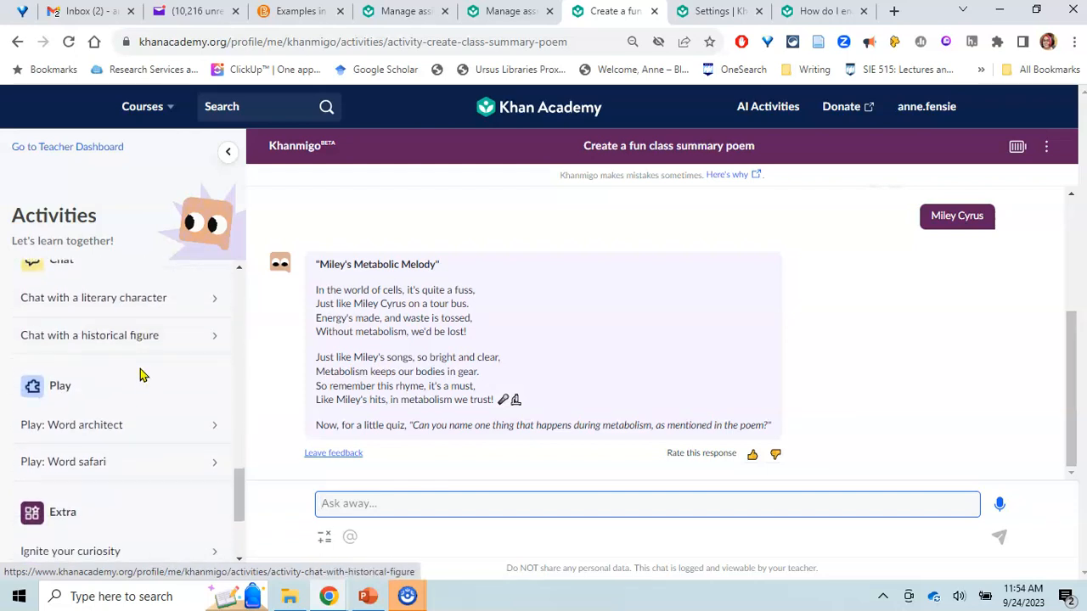
- Start the "Chat with a historical figure" activity with Queen Victoria as the figure
{"action": "left_click", "coordinate": [98, 340]}
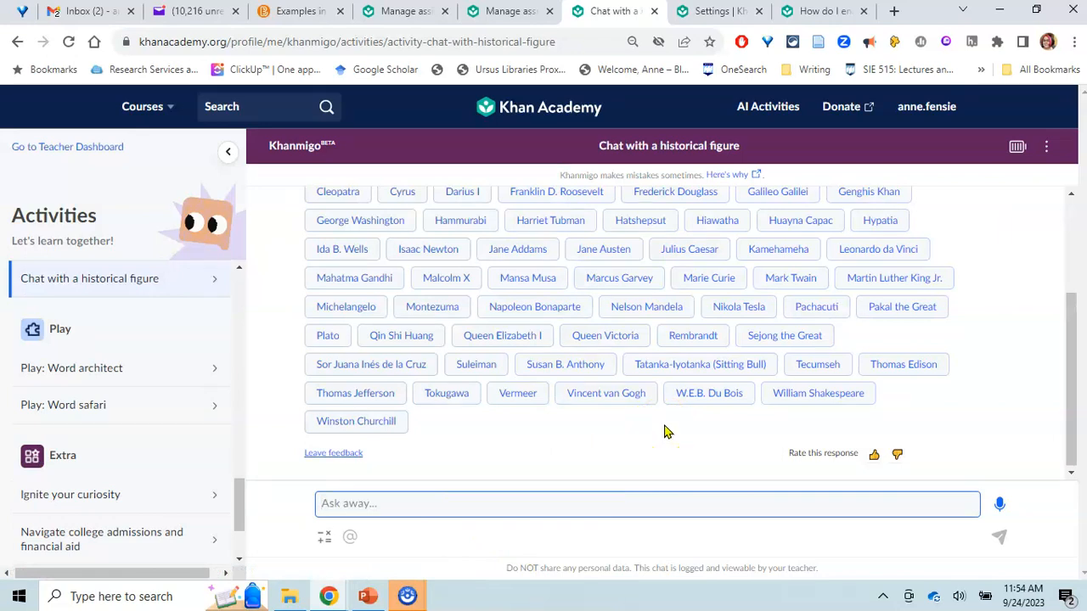
{"action": "left_click", "coordinate": [592, 336]}
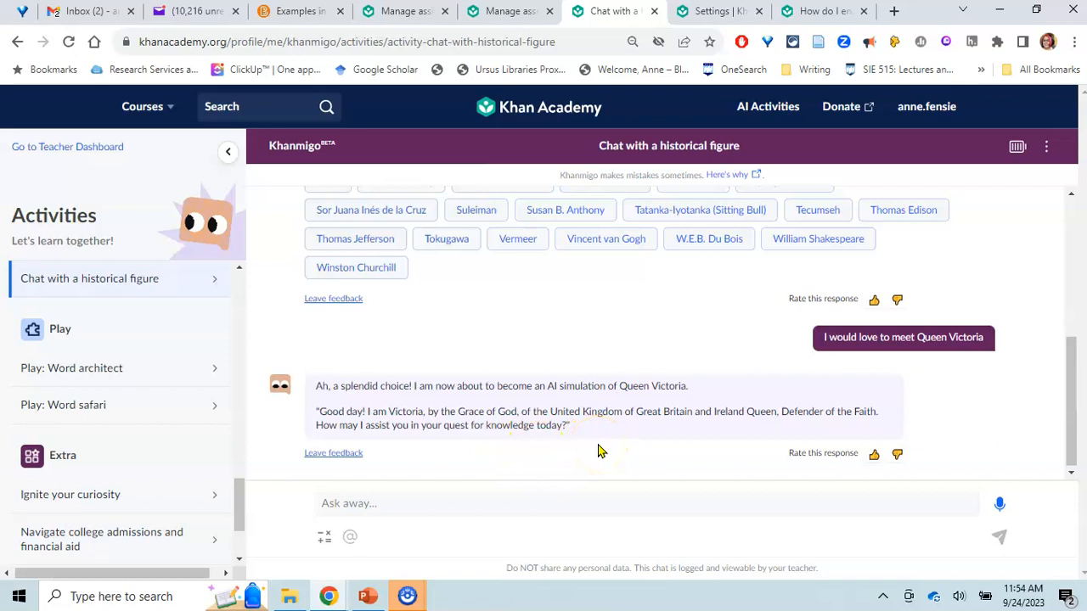
- Ask the simulated Queen Victoria "What is it like being a female ruler in a male dominated society?"
{"action": "left_click", "coordinate": [504, 504]}
{"action": "type", "text": "W"}
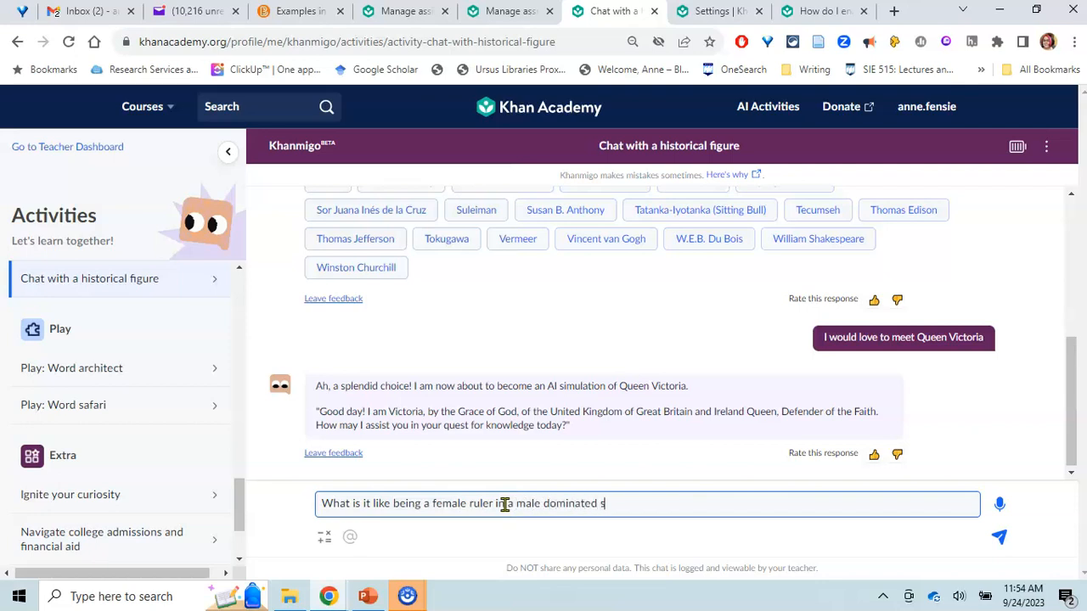
{"action": "type", "text": "?"}
{"action": "key", "text": "Return"}
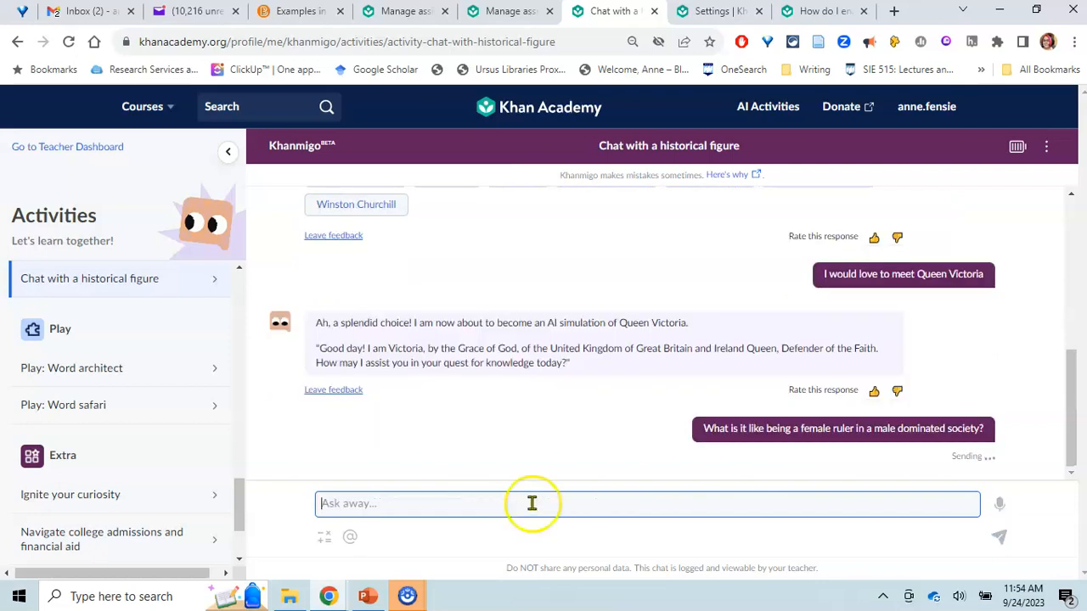
{"action": "left_click", "coordinate": [650, 506]}
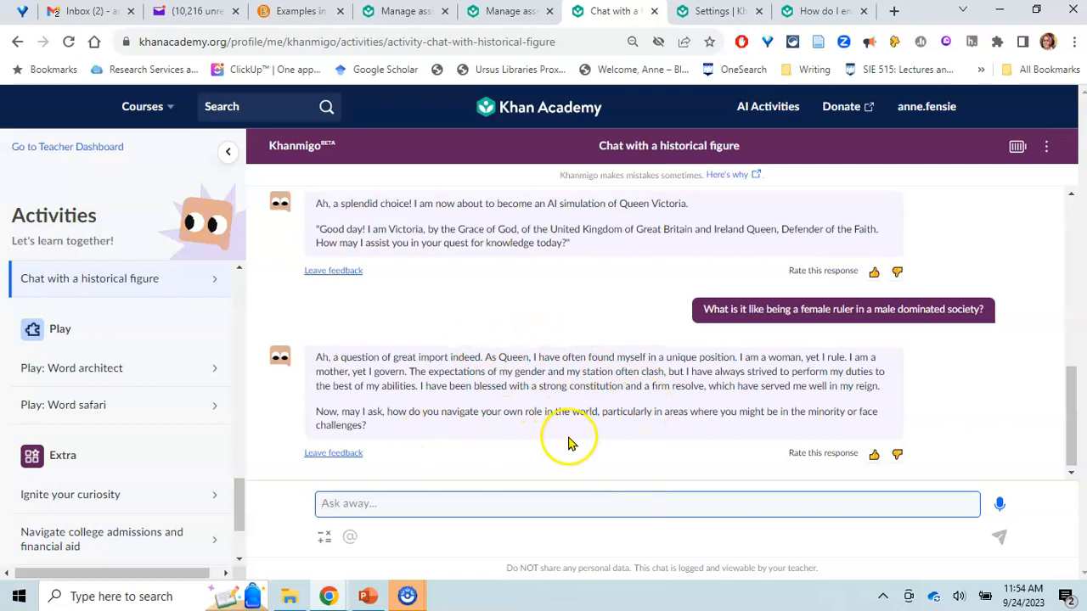
- Look through the Play and Extra activities at the end of the activities list and return to its beginning
{"action": "scroll", "coordinate": [133, 400], "scroll_direction": "down", "scroll_amount": 1}
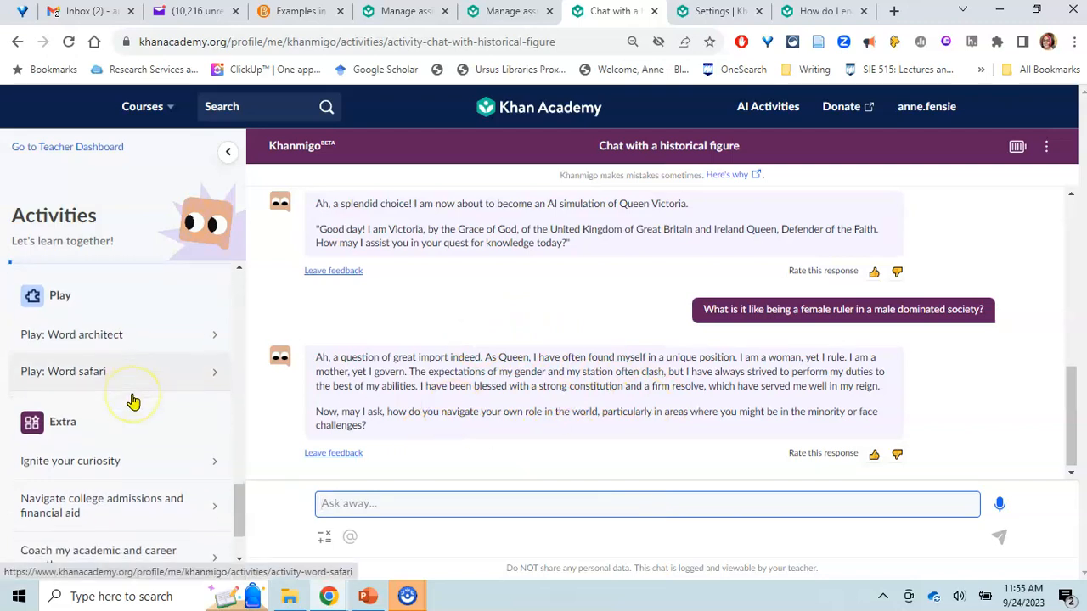
{"action": "scroll", "coordinate": [133, 399], "scroll_direction": "down", "scroll_amount": 1}
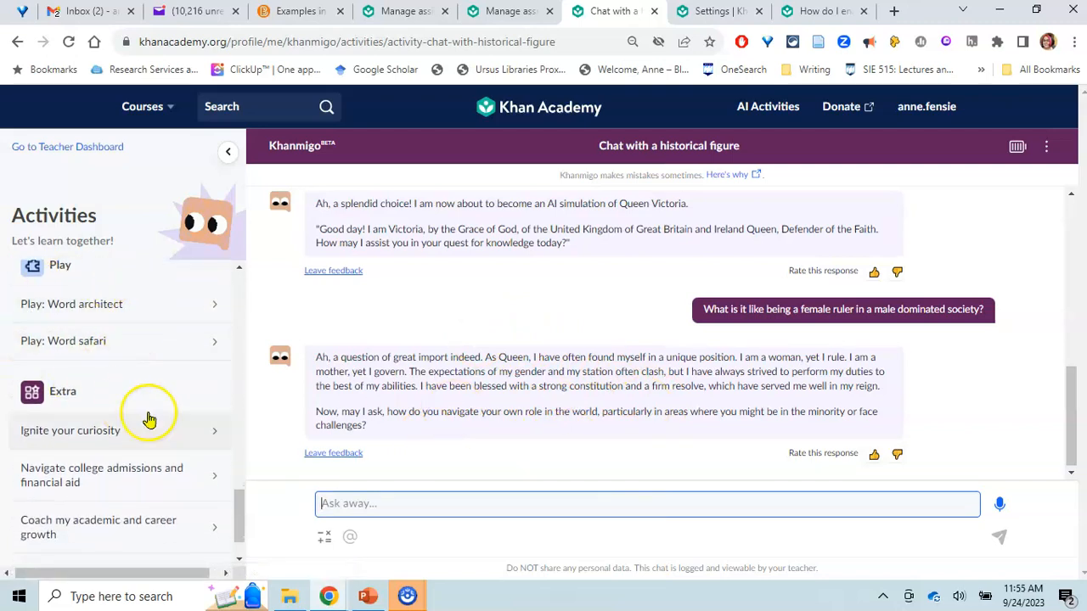
{"action": "scroll", "coordinate": [149, 418], "scroll_direction": "down", "scroll_amount": 2}
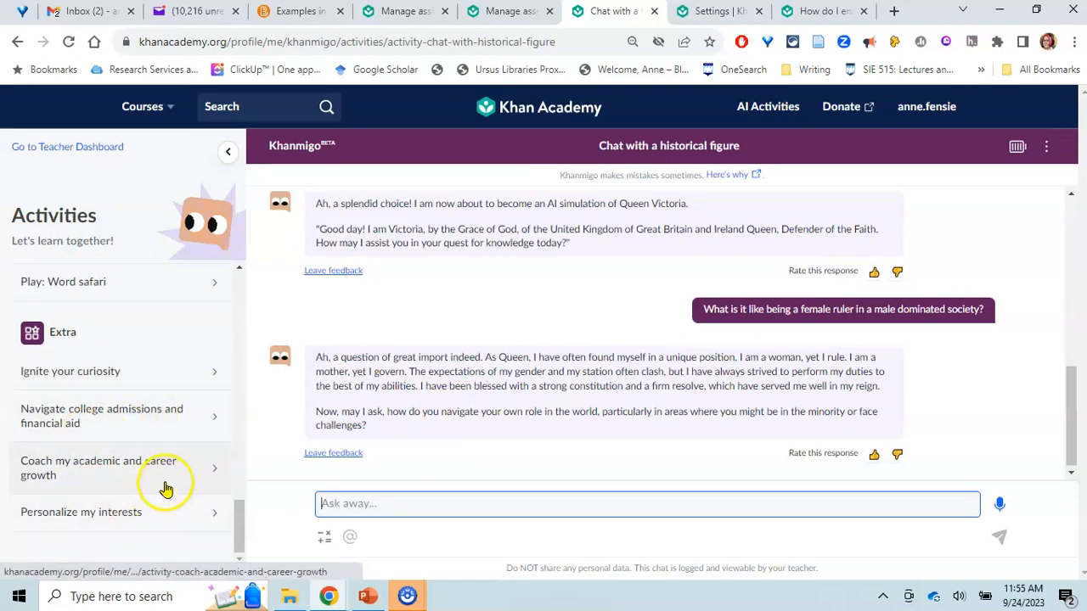
{"action": "scroll", "coordinate": [139, 299], "scroll_direction": "up", "scroll_amount": 10}
{"action": "scroll", "coordinate": [139, 302], "scroll_direction": "up", "scroll_amount": 8}
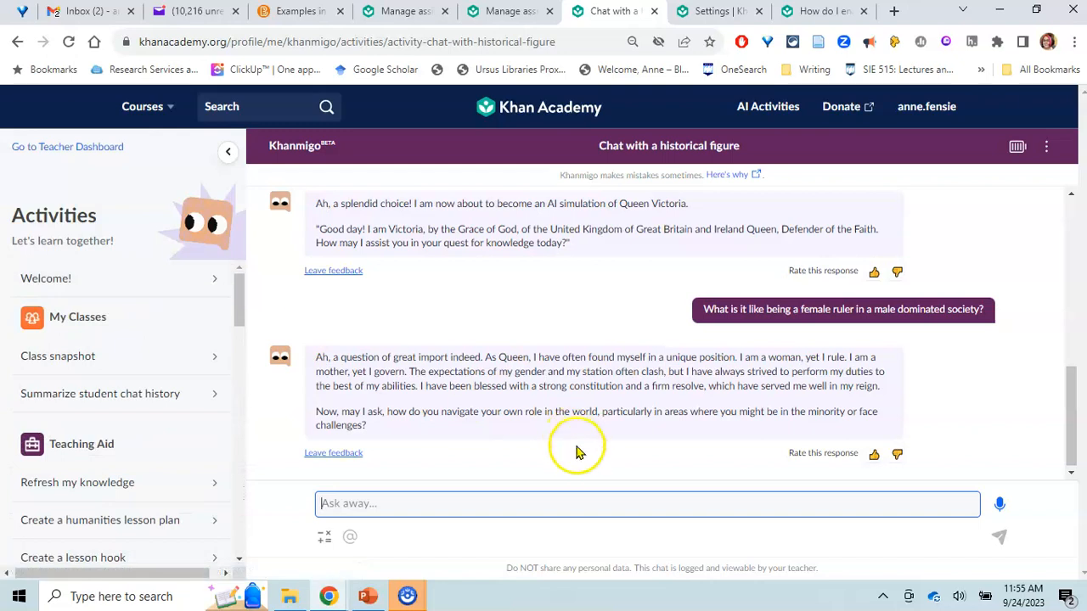
{"action": "left_click", "coordinate": [653, 463]}
{"action": "left_click", "coordinate": [551, 456]}
{"action": "left_click", "coordinate": [431, 462]}
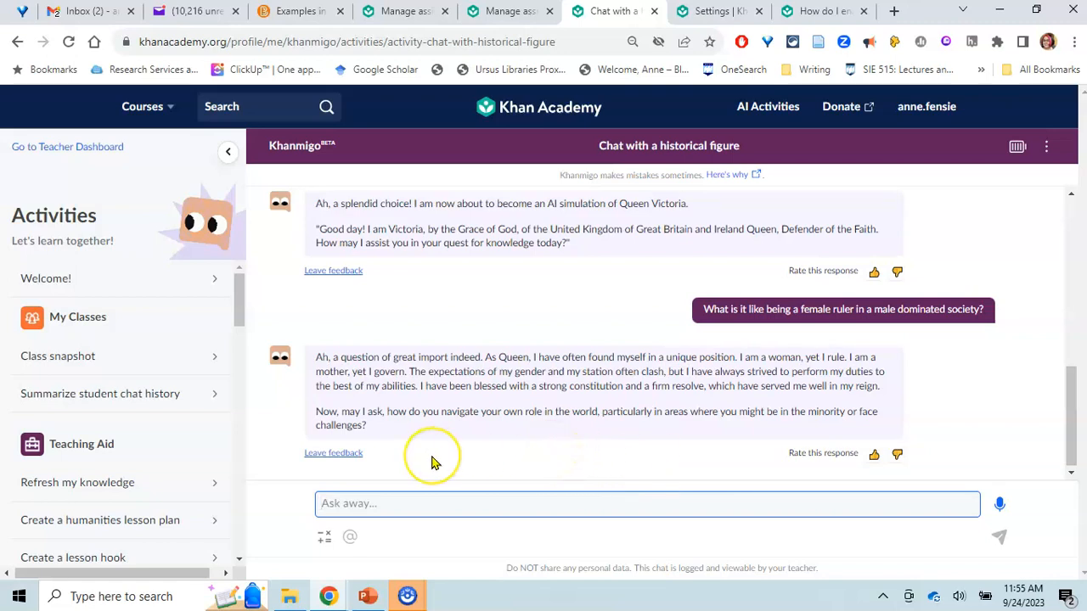
{"action": "left_click", "coordinate": [550, 482]}
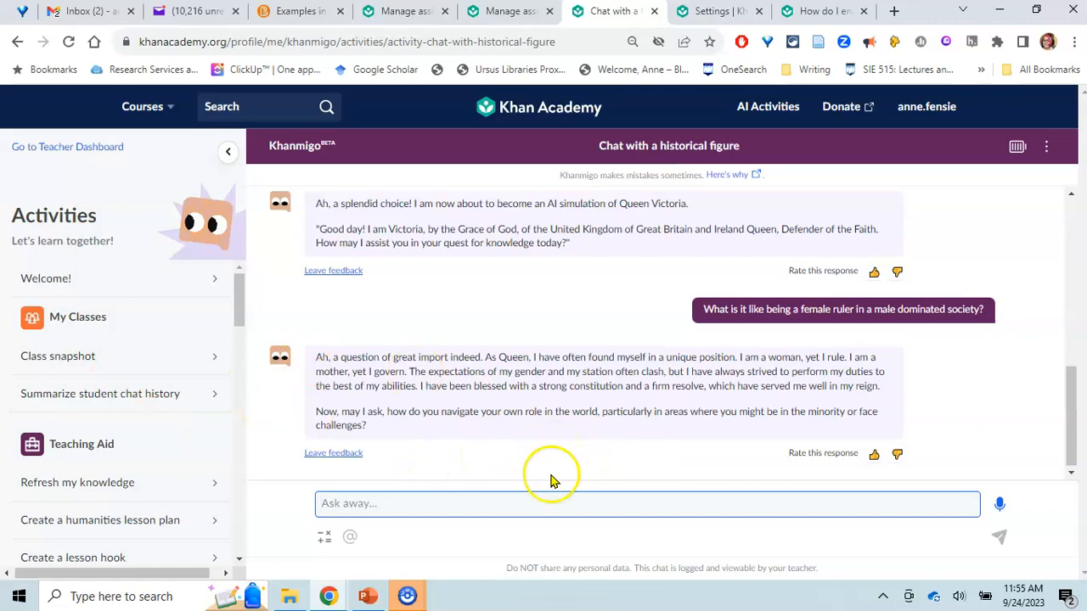